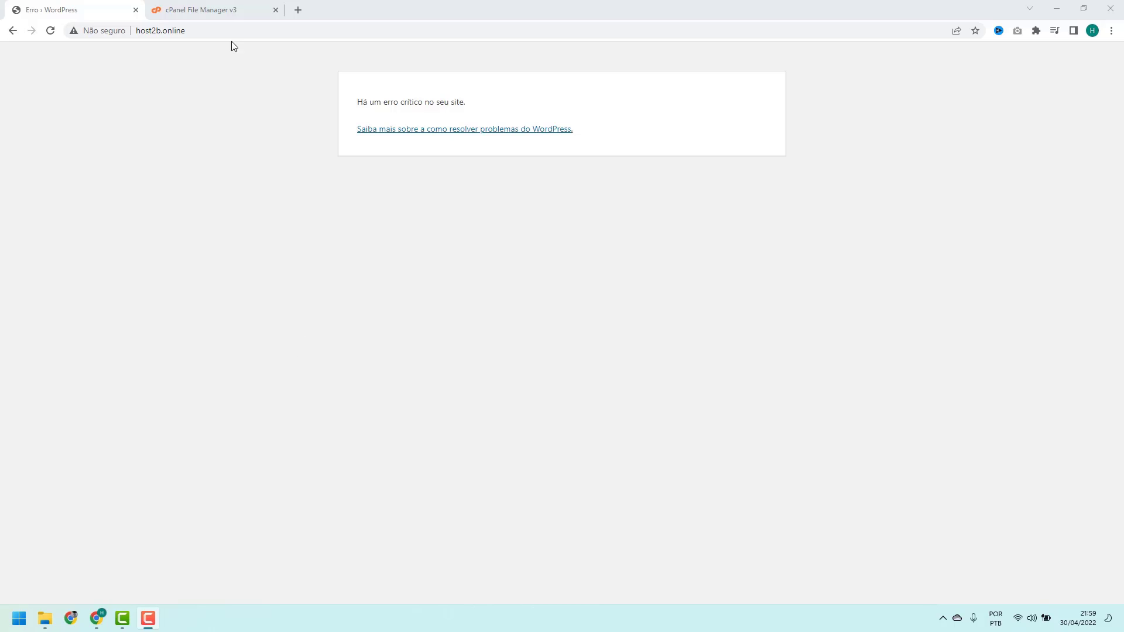
# Open the public_html folder in cPanel File Manager to list the WordPress files
pyautogui.click(232, 11)
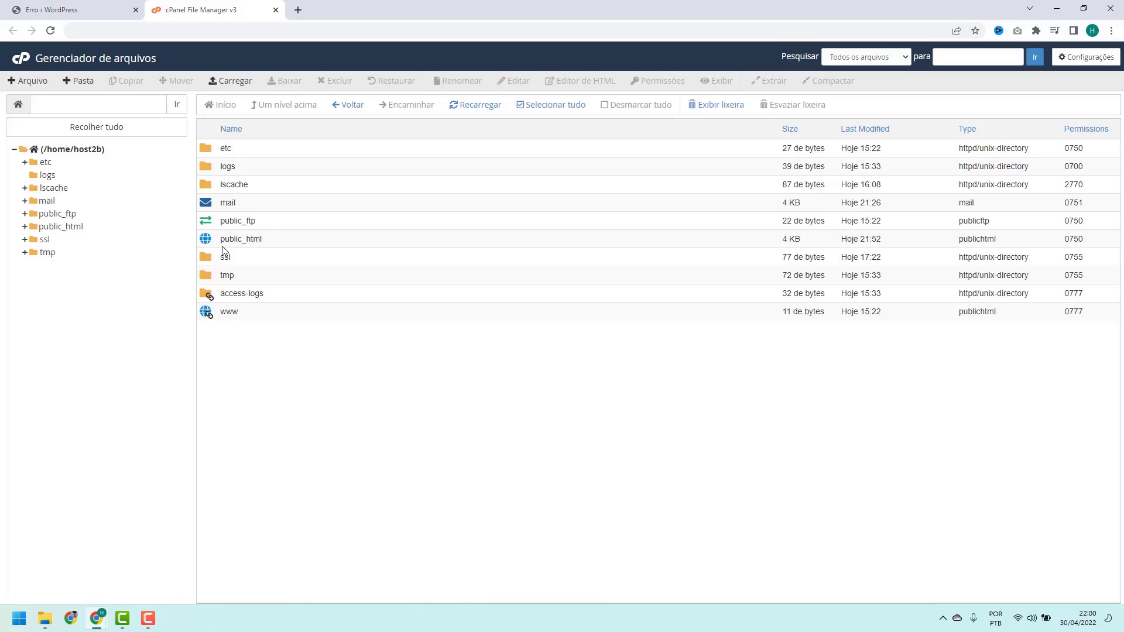
pyautogui.doubleClick(271, 247)
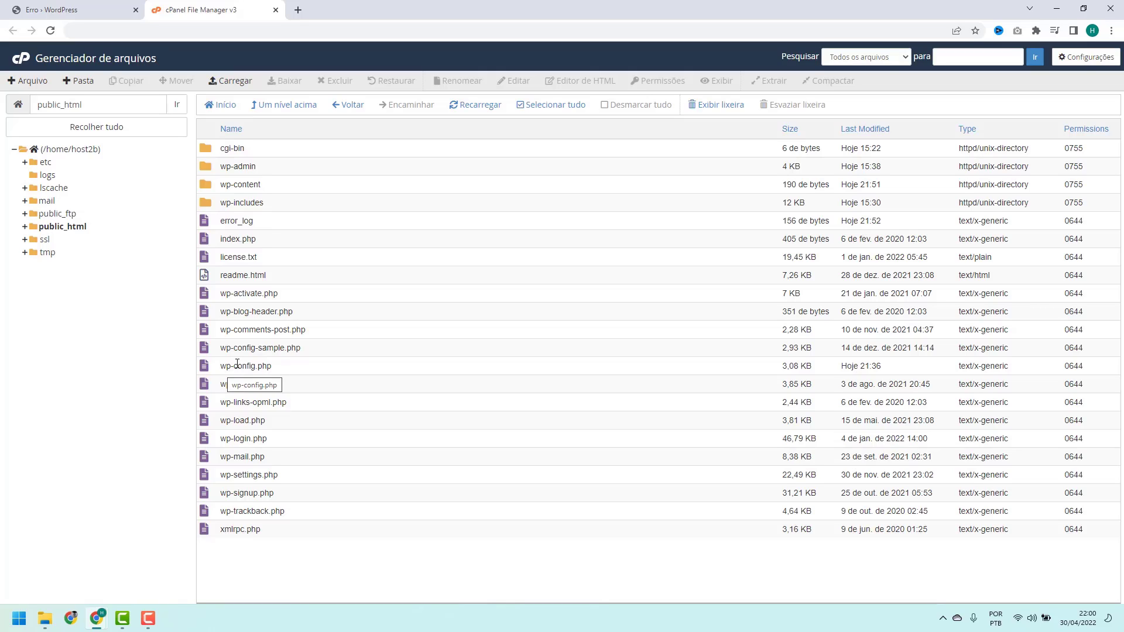
# Open wp-config.php for editing in the code editor, confirming the encoding dialog
pyautogui.click(278, 370)
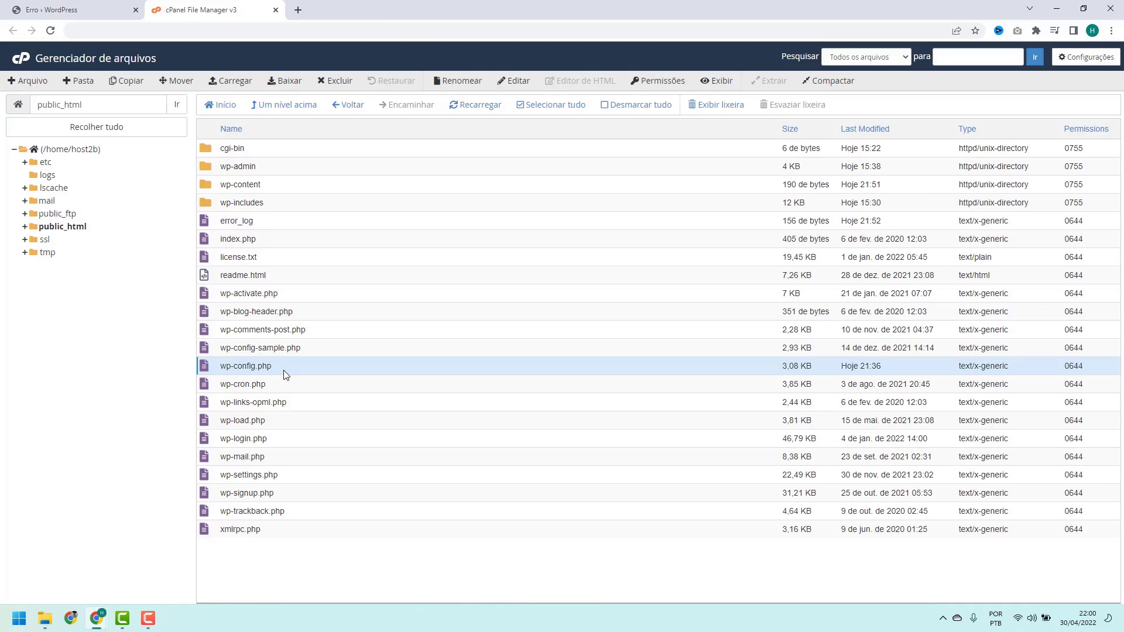
pyautogui.rightClick(284, 370)
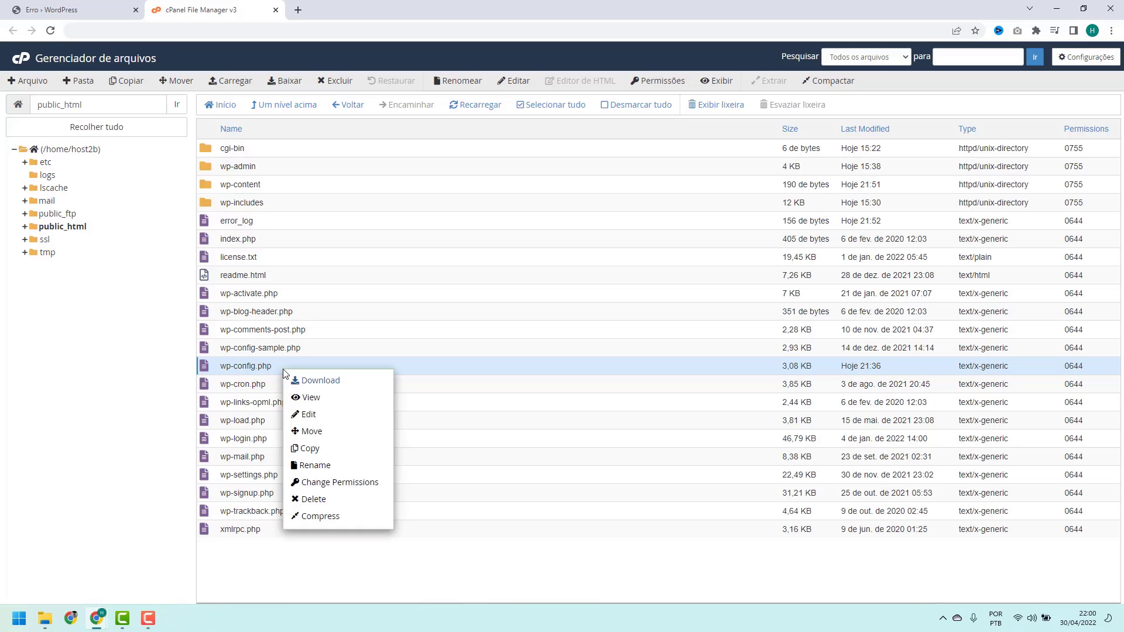
pyautogui.click(309, 414)
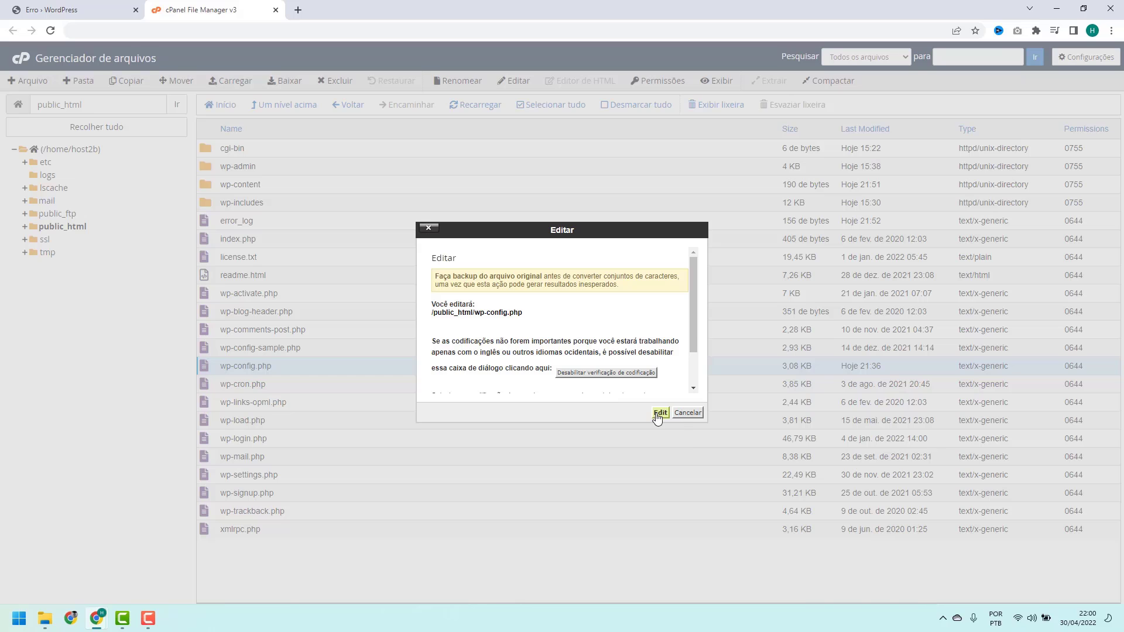
pyautogui.click(660, 414)
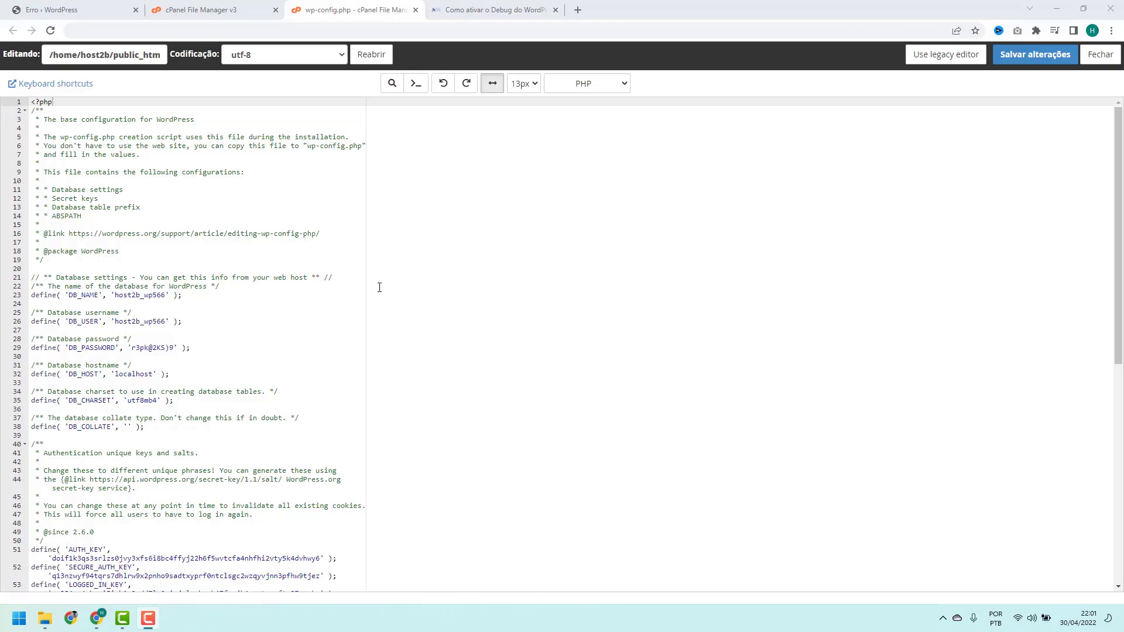
# Copy the two WP_DEBUG code lines from the host2b.net debug article, then return to the wp-config.php editor
pyautogui.click(489, 14)
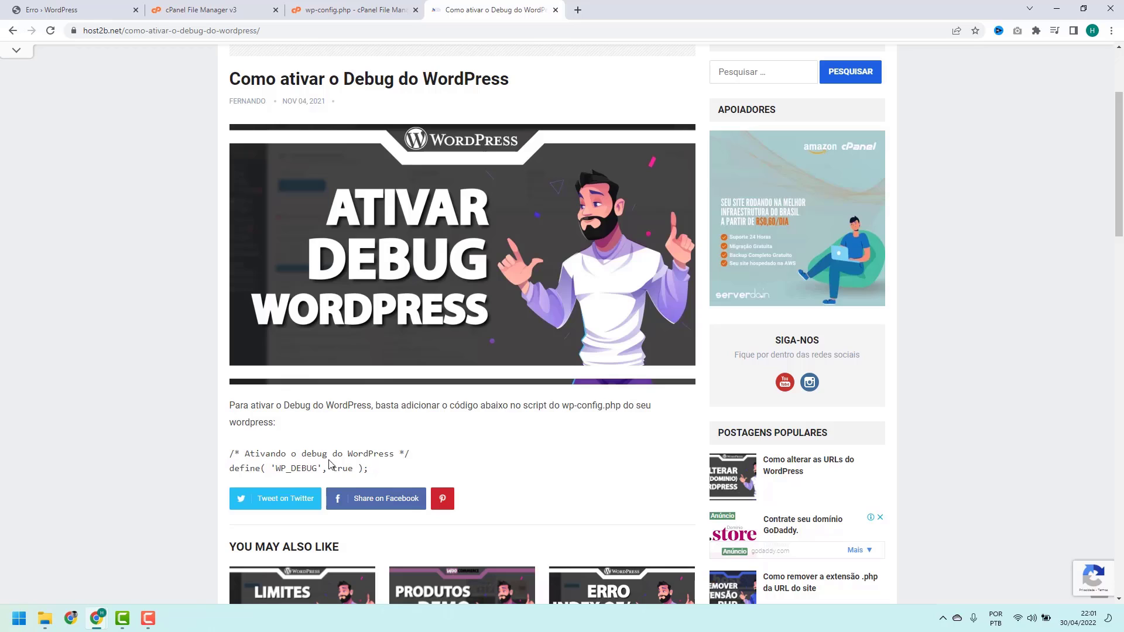
pyautogui.moveTo(369, 468); pyautogui.dragTo(229, 457)
pyautogui.hotkey('ctrl', 'c')
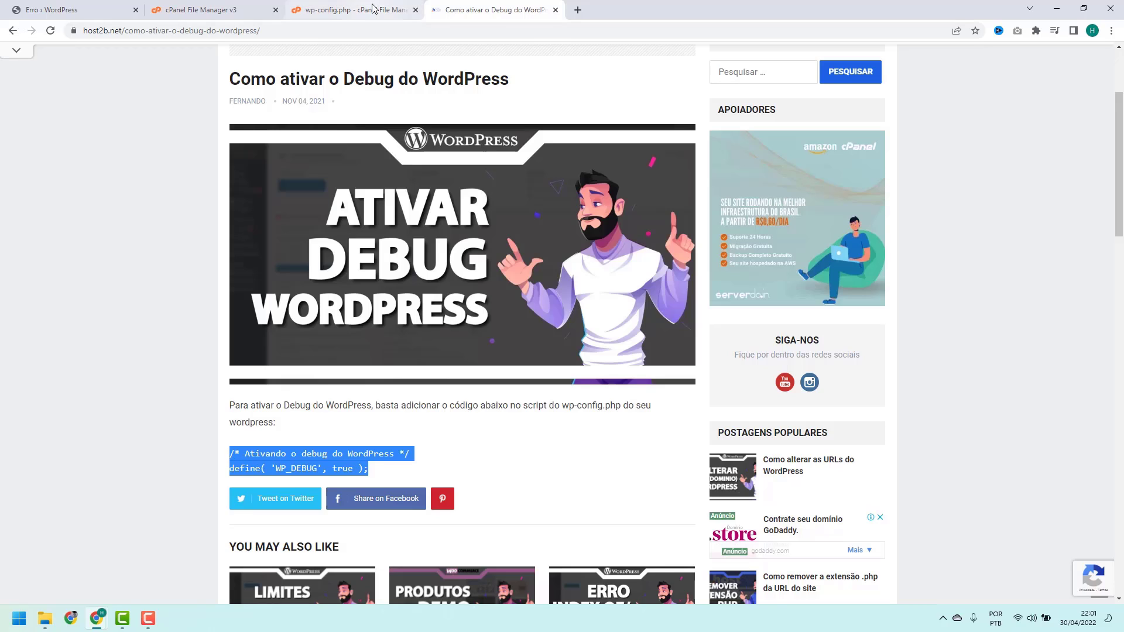
pyautogui.click(351, 10)
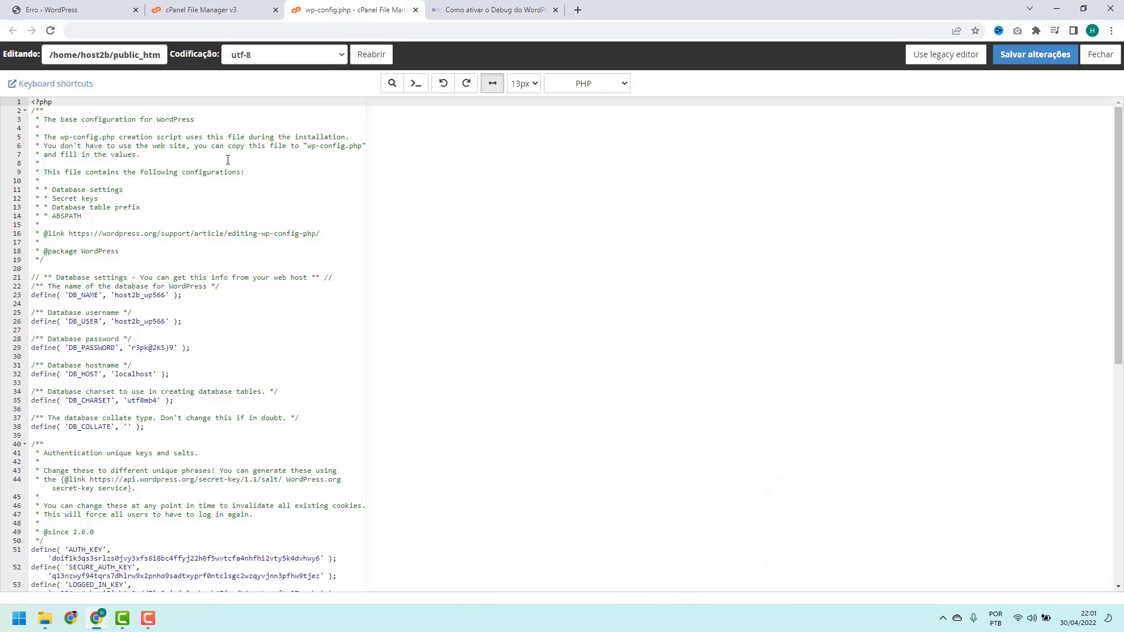
# Paste the 'Ativando o debug do WordPress' comment and define('WP_DEBUG', true) on a new line after <?php
pyautogui.doubleClick(40, 102)
pyautogui.click(38, 102)
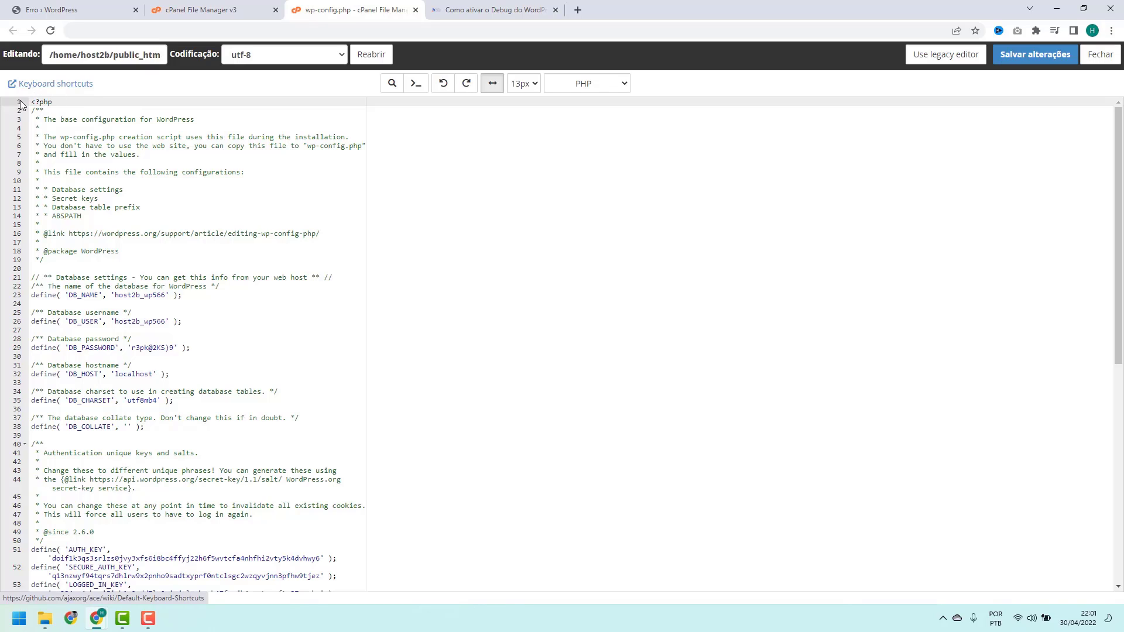
pyautogui.click(74, 104)
pyautogui.press('Return')
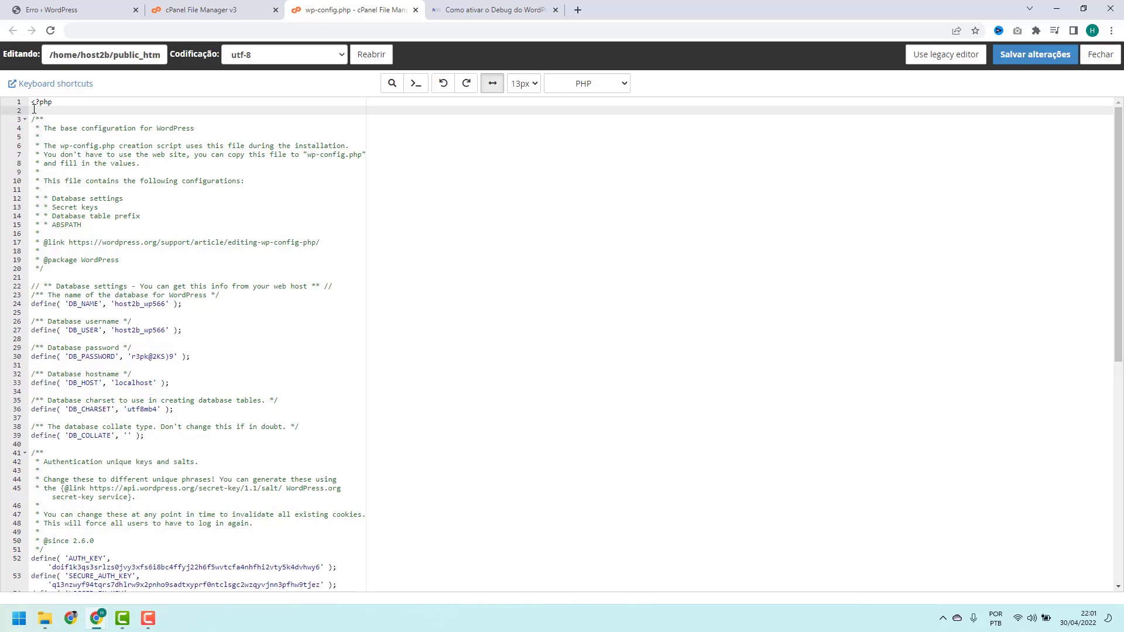
pyautogui.hotkey('ctrl', 'v')
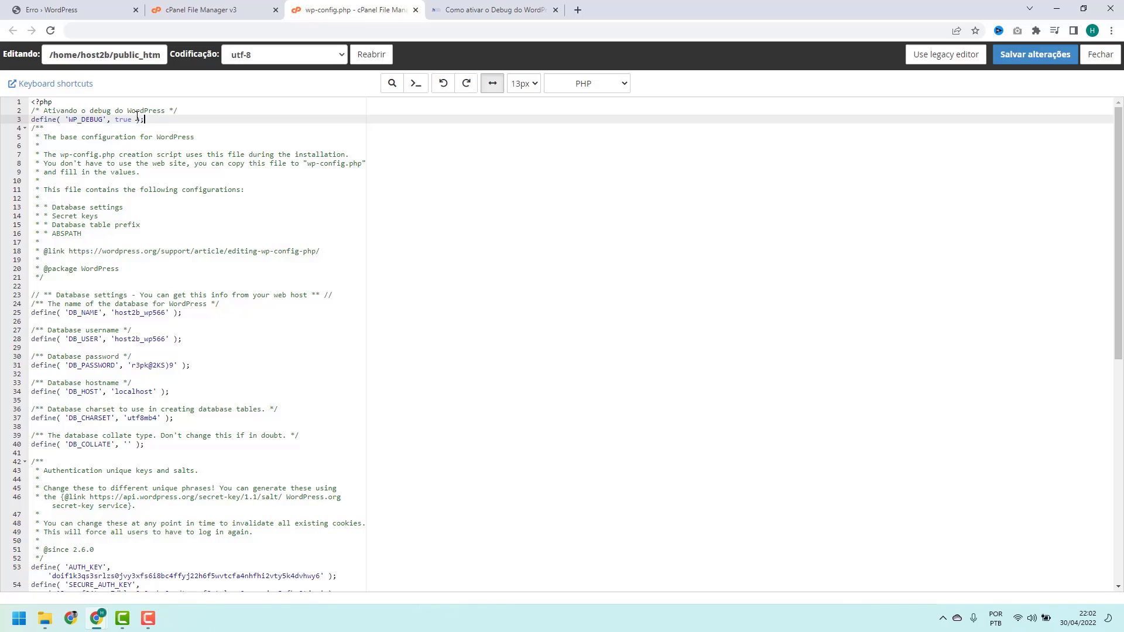
pyautogui.click(175, 126)
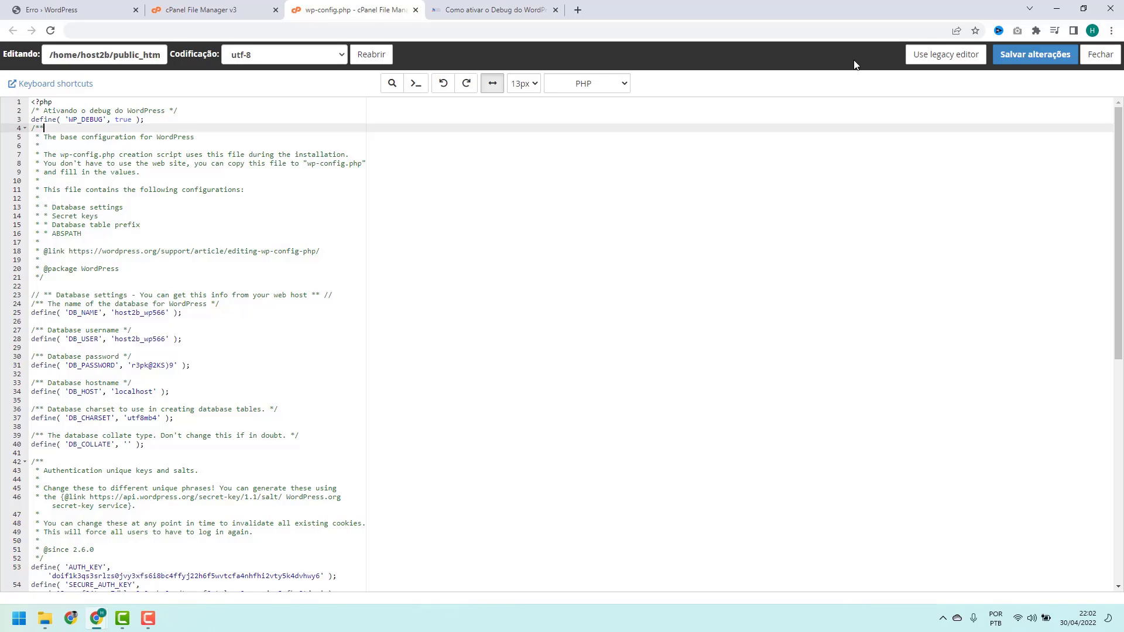
# Save wp-config.php with Salvar alterações and reload host2b.online to reveal the elementor.php line 85 parse error
pyautogui.click(1042, 61)
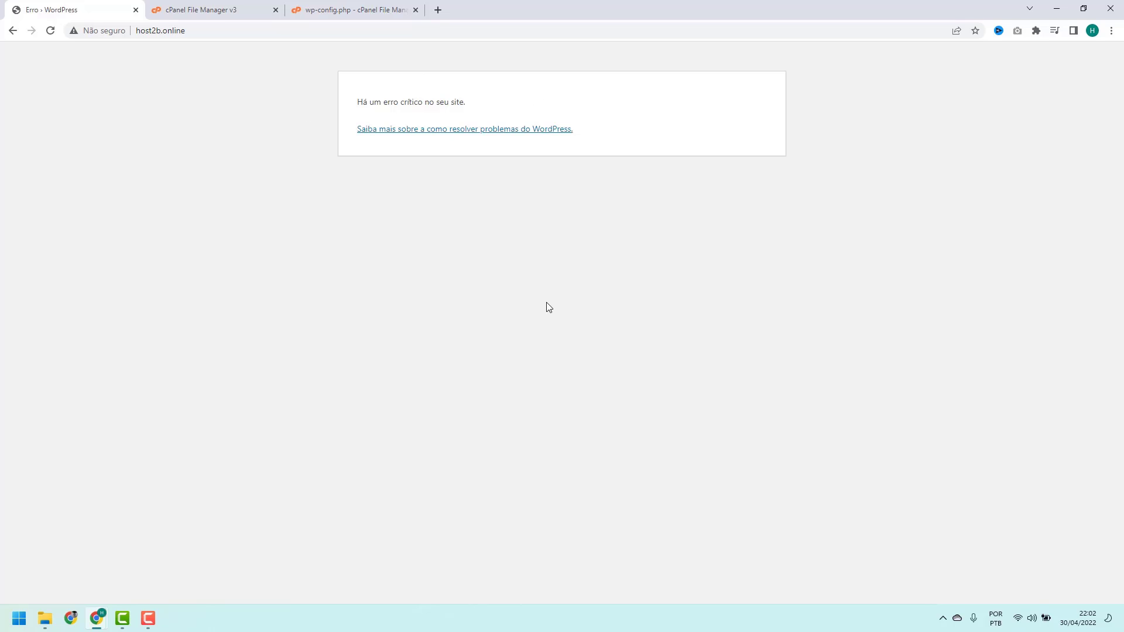
pyautogui.click(55, 32)
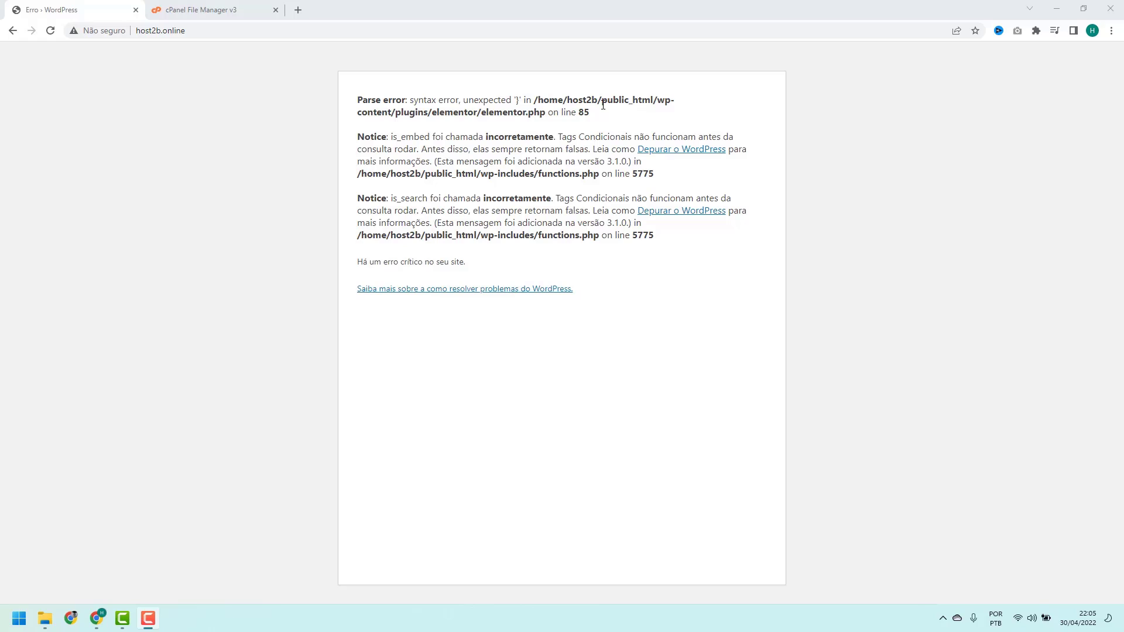
pyautogui.moveTo(601, 104); pyautogui.dragTo(651, 104)
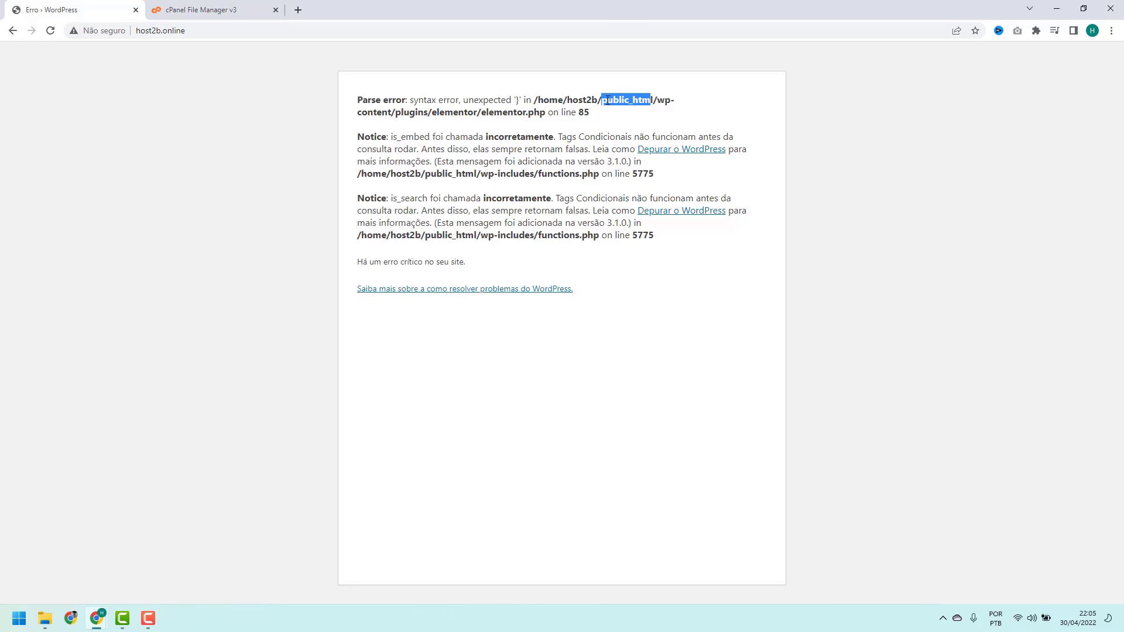
pyautogui.click(659, 100)
pyautogui.moveTo(659, 100); pyautogui.dragTo(673, 102)
pyautogui.click(658, 101)
pyautogui.moveTo(659, 101); pyautogui.dragTo(675, 103)
pyautogui.click(659, 101)
pyautogui.click(381, 114)
pyautogui.doubleClick(407, 113)
pyautogui.click(402, 111)
pyautogui.doubleClick(412, 111)
pyautogui.click(408, 107)
pyautogui.moveTo(355, 99); pyautogui.dragTo(559, 110)
pyautogui.click(559, 110)
pyautogui.doubleClick(411, 111)
pyautogui.click(406, 115)
pyautogui.doubleClick(440, 113)
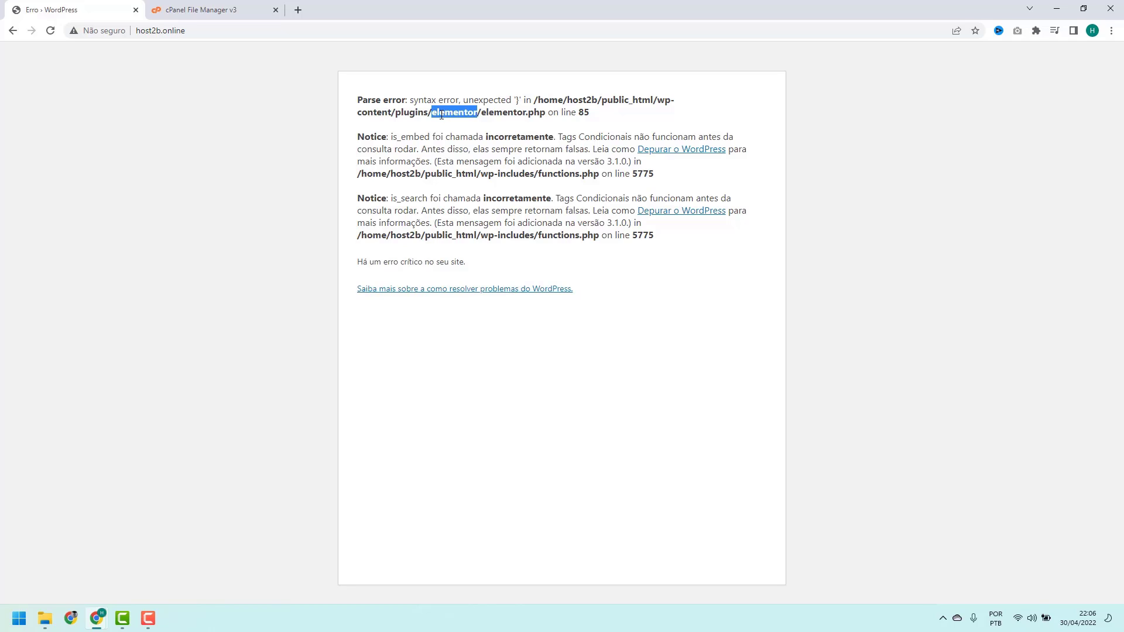
pyautogui.click(442, 116)
pyautogui.doubleClick(660, 99)
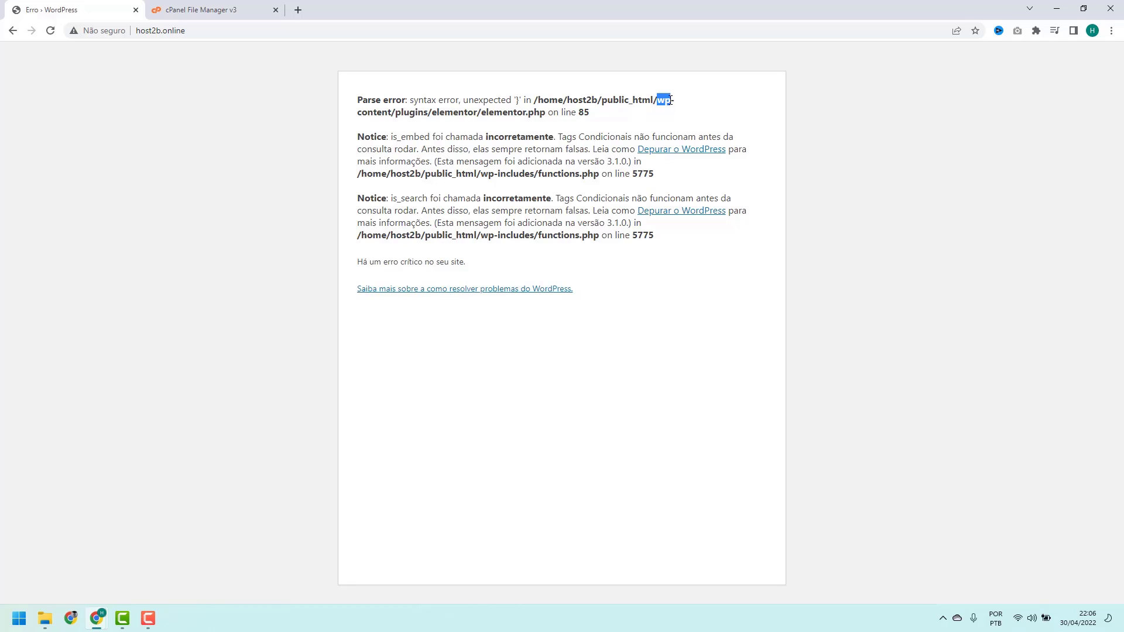
pyautogui.moveTo(358, 112); pyautogui.dragTo(382, 112)
pyautogui.click(408, 113)
pyautogui.doubleClick(416, 114)
pyautogui.click(392, 111)
pyautogui.doubleClick(406, 111)
pyautogui.click(409, 111)
pyautogui.doubleClick(438, 111)
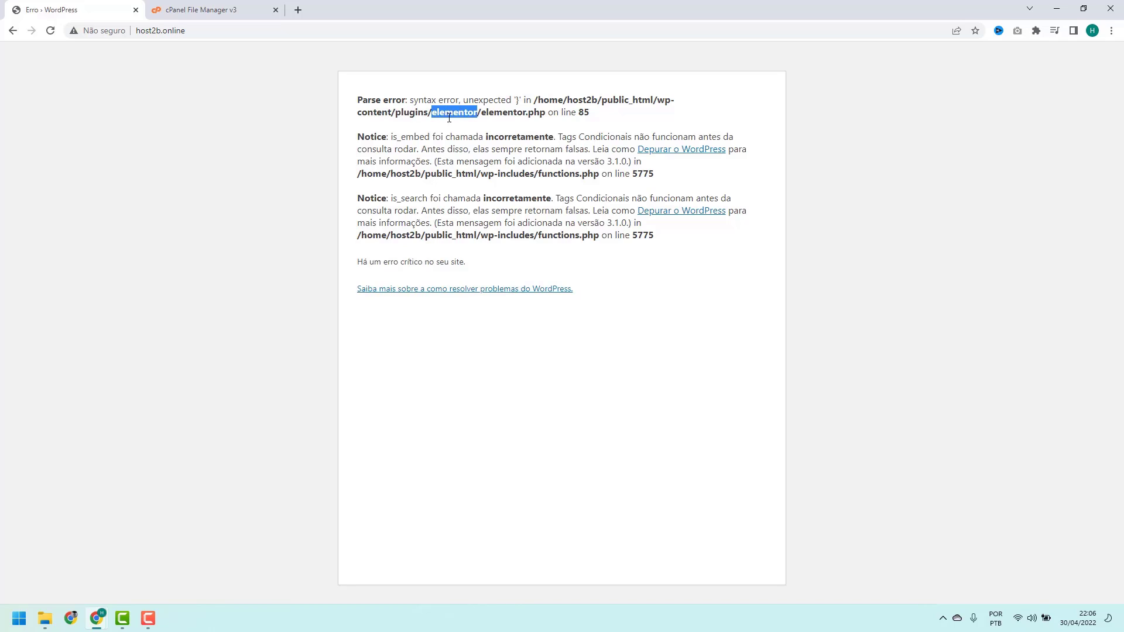
pyautogui.click(448, 117)
pyautogui.moveTo(482, 114); pyautogui.dragTo(584, 115)
pyautogui.click(491, 115)
pyautogui.moveTo(483, 113); pyautogui.dragTo(594, 119)
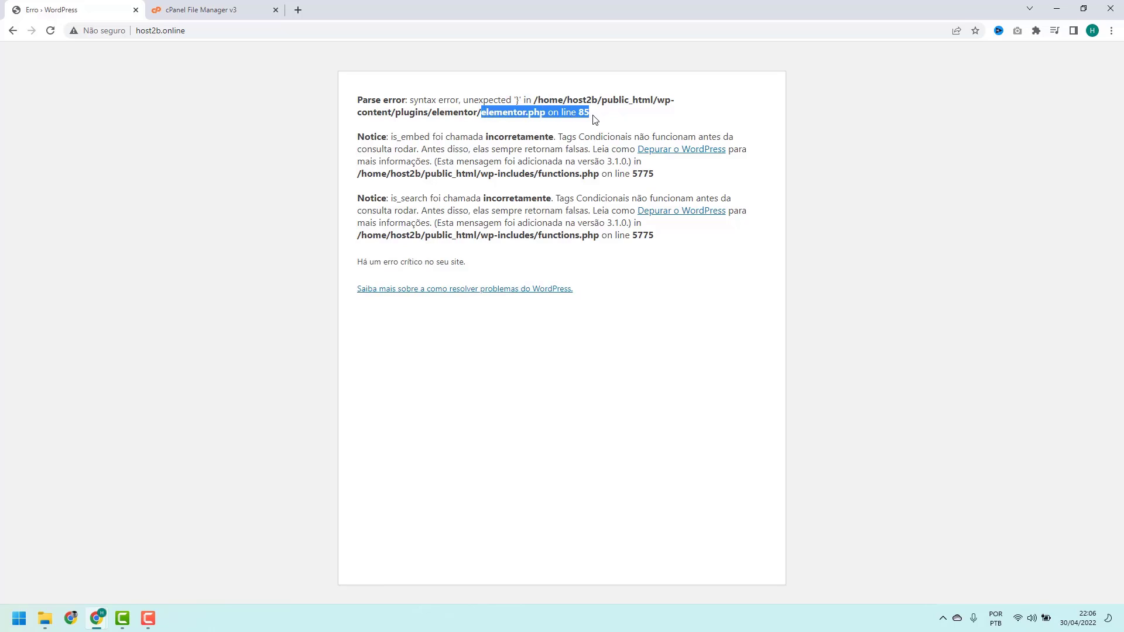
pyautogui.click(484, 117)
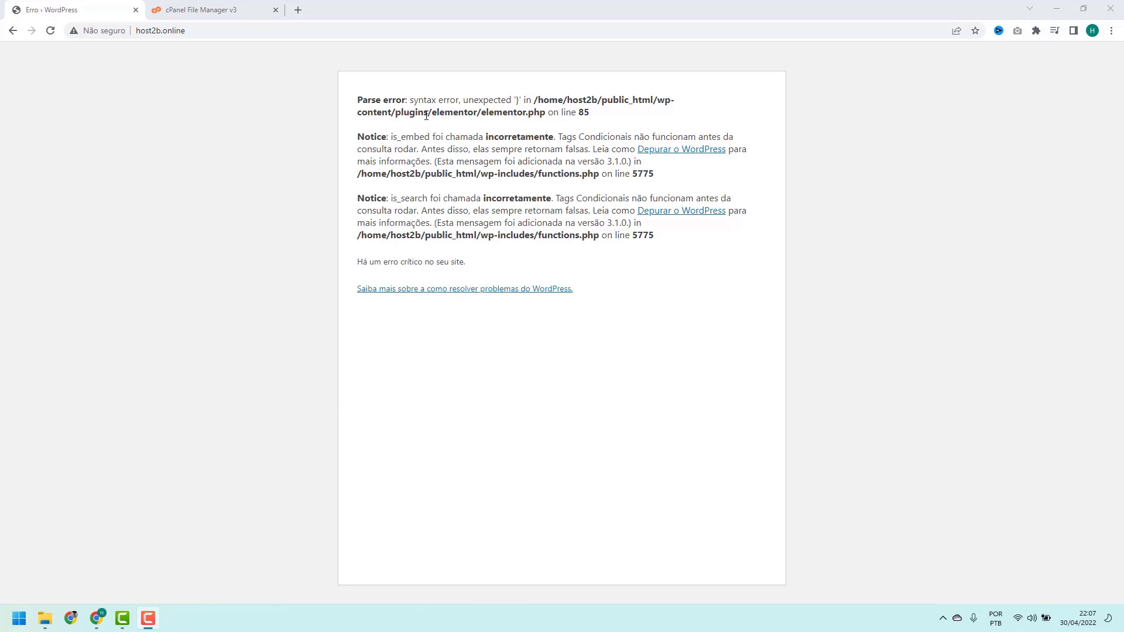
pyautogui.doubleClick(447, 112)
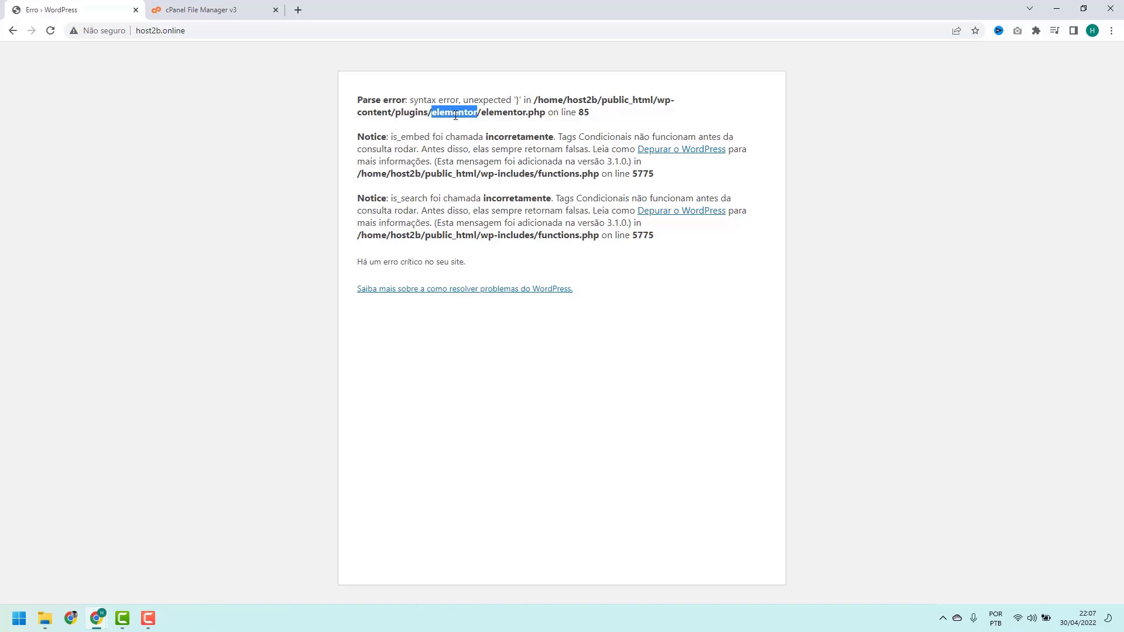
pyautogui.click(455, 116)
# Navigate in File Manager to public_html/wp-content/plugins and select the elementor folder
pyautogui.click(202, 7)
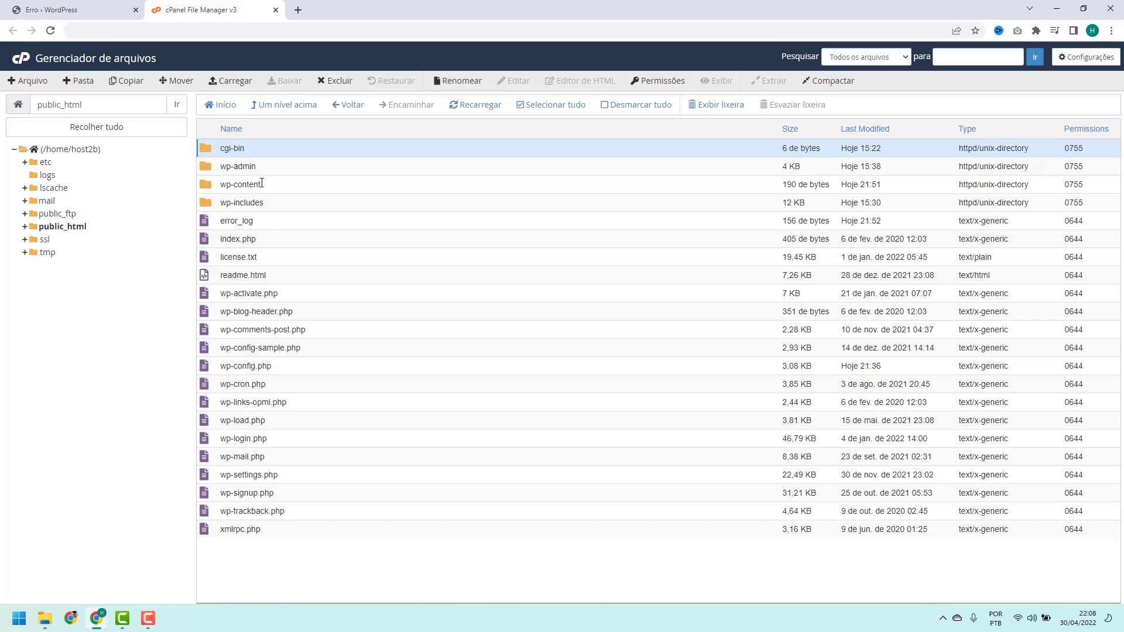
pyautogui.doubleClick(274, 188)
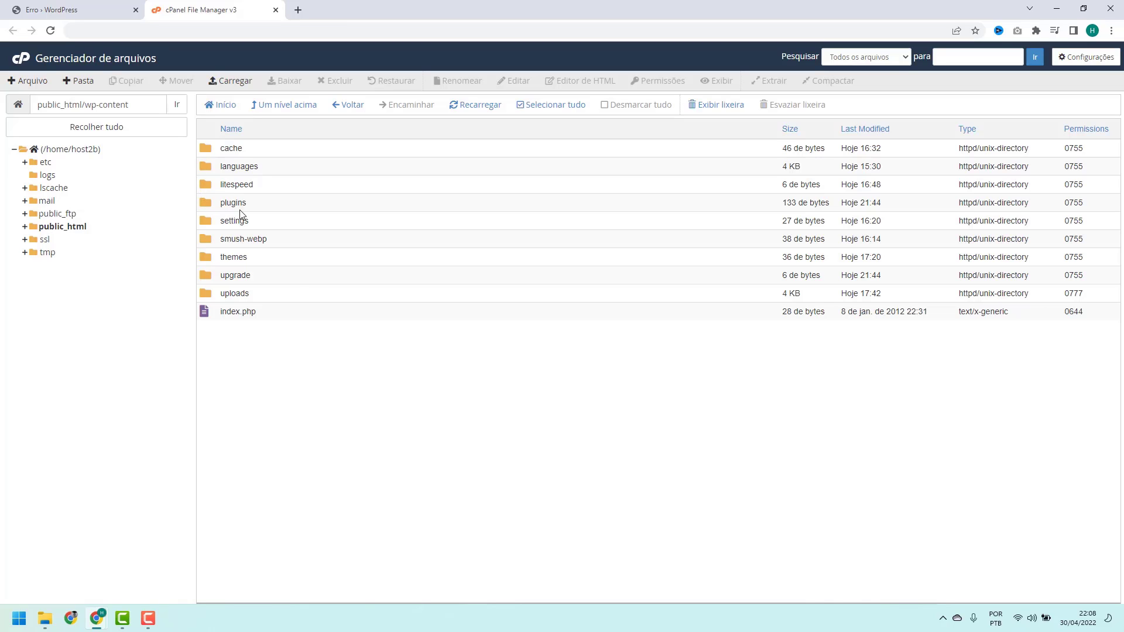
pyautogui.doubleClick(255, 210)
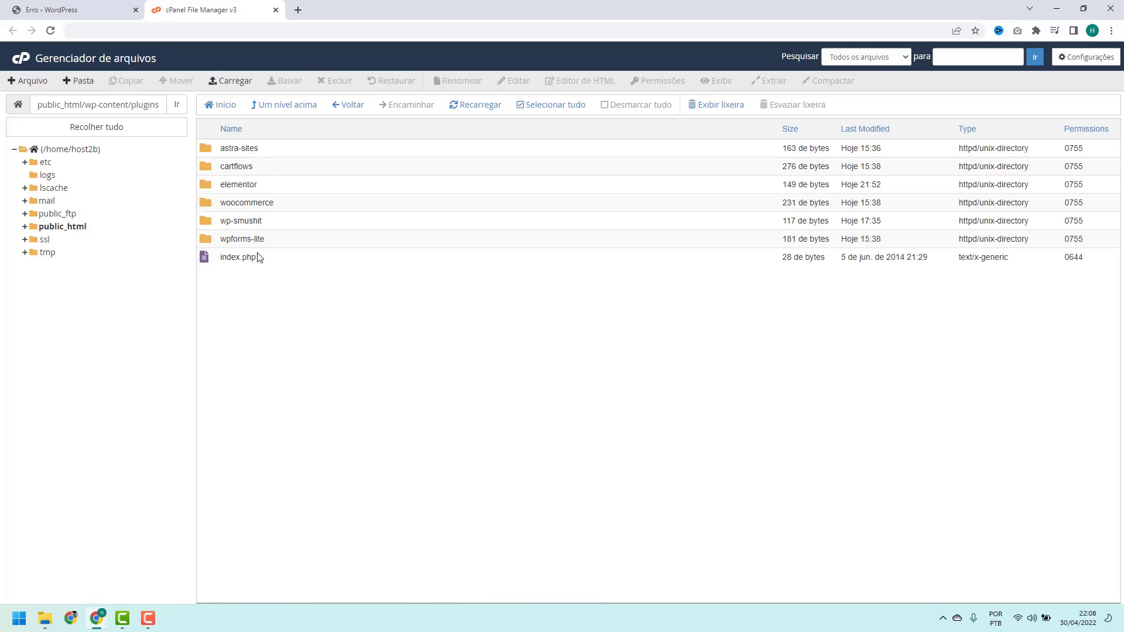
pyautogui.click(262, 187)
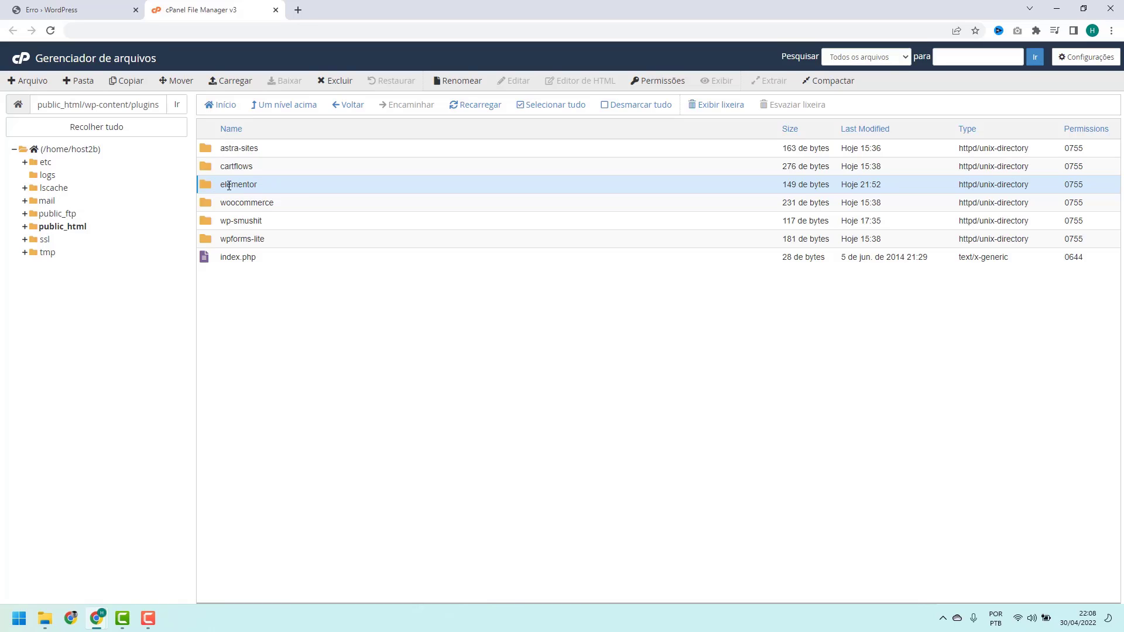
# Rename the elementor plugin folder to elementor-antigo to disable the broken plugin
pyautogui.rightClick(261, 187)
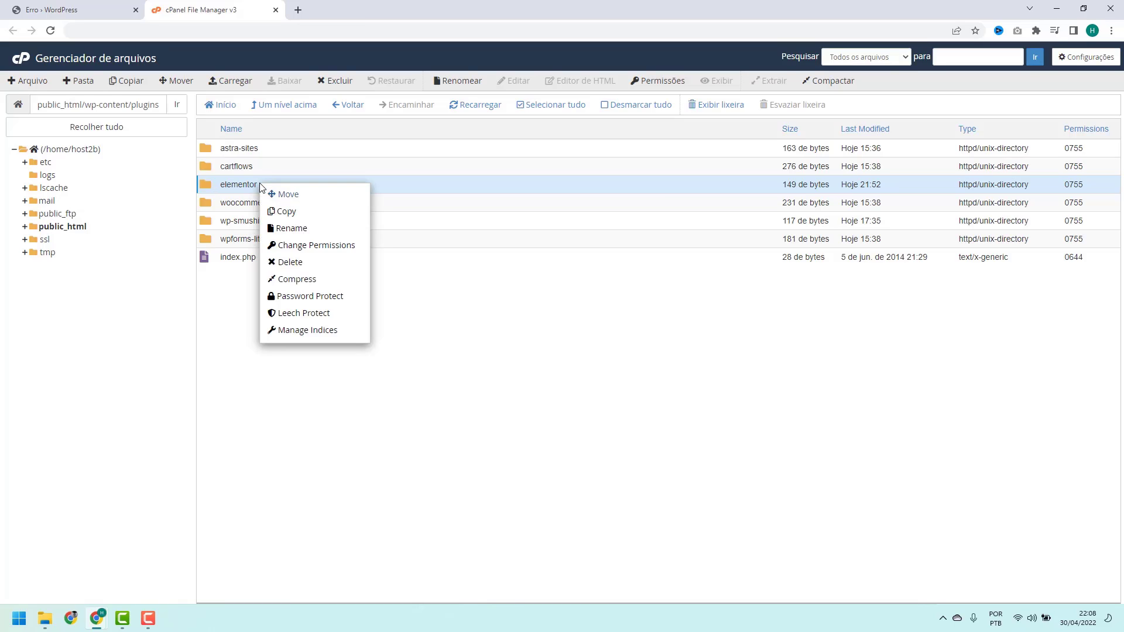
pyautogui.click(273, 234)
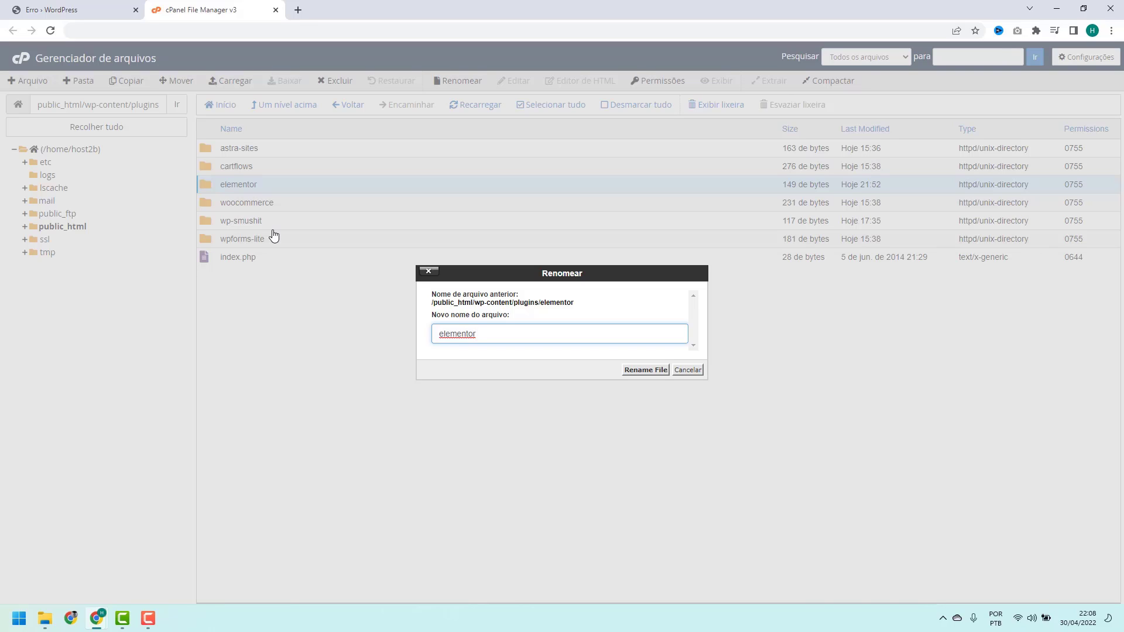
pyautogui.write('antigo')
pyautogui.click(645, 370)
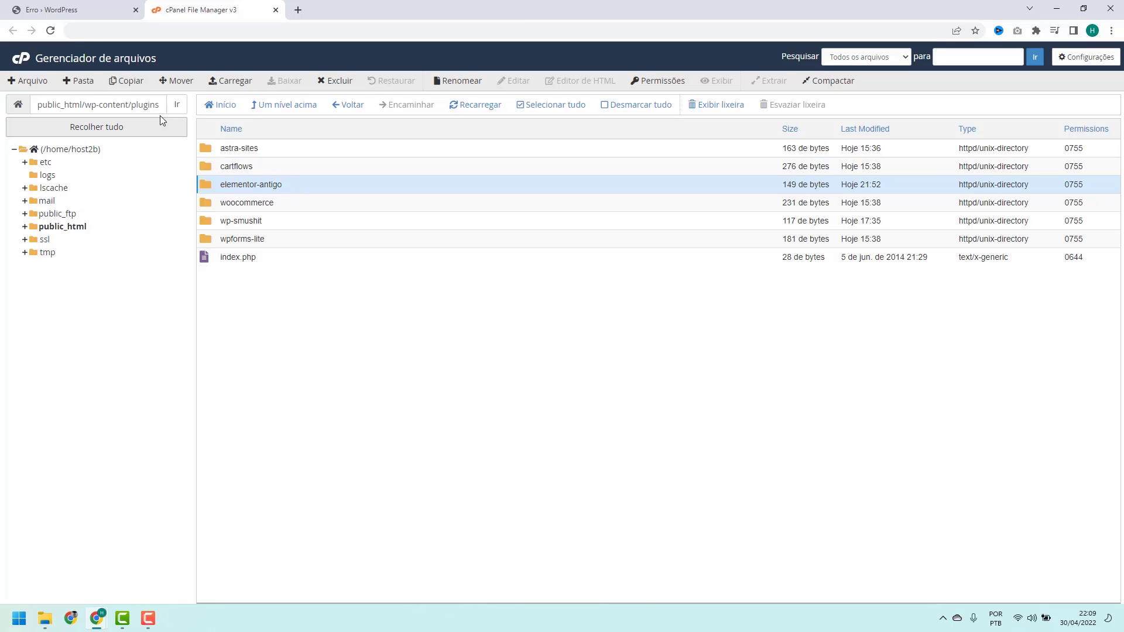
# Reload the host2b.online error tab so the Meu Site storefront loads normally
pyautogui.click(78, 18)
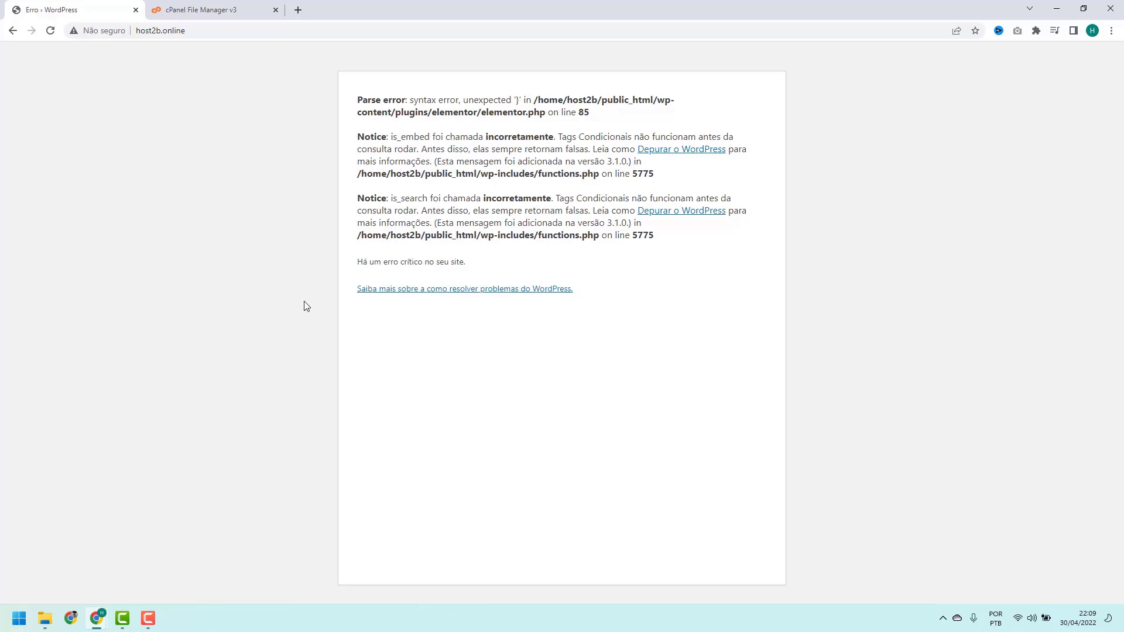
pyautogui.click(50, 31)
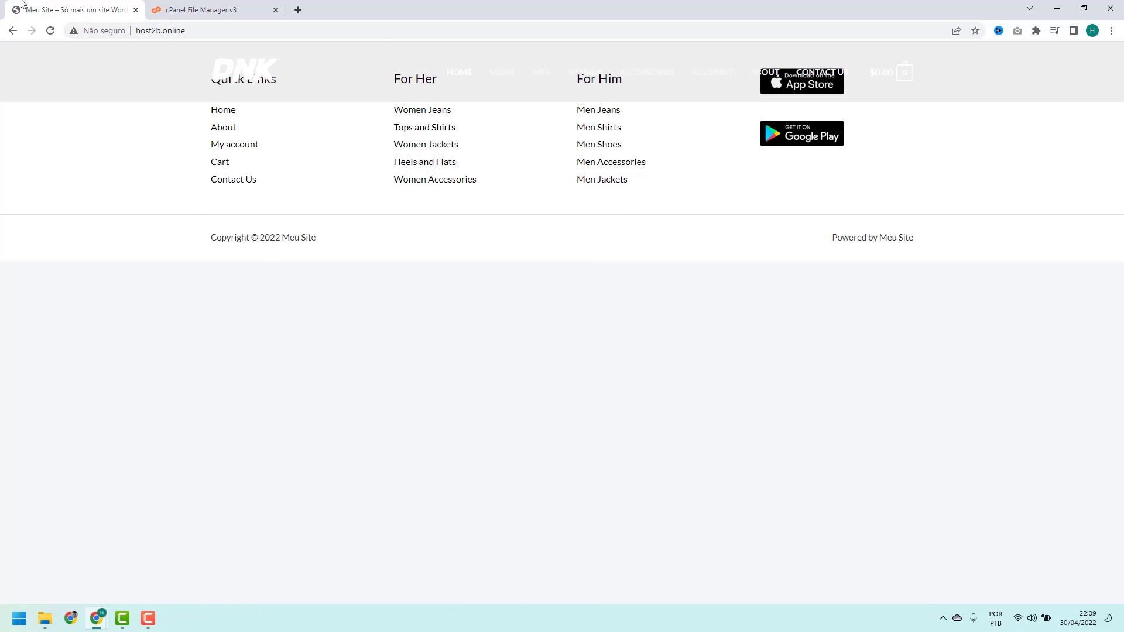
# Go to the site's /wp-admin address
pyautogui.click(155, 34)
pyautogui.click(213, 33)
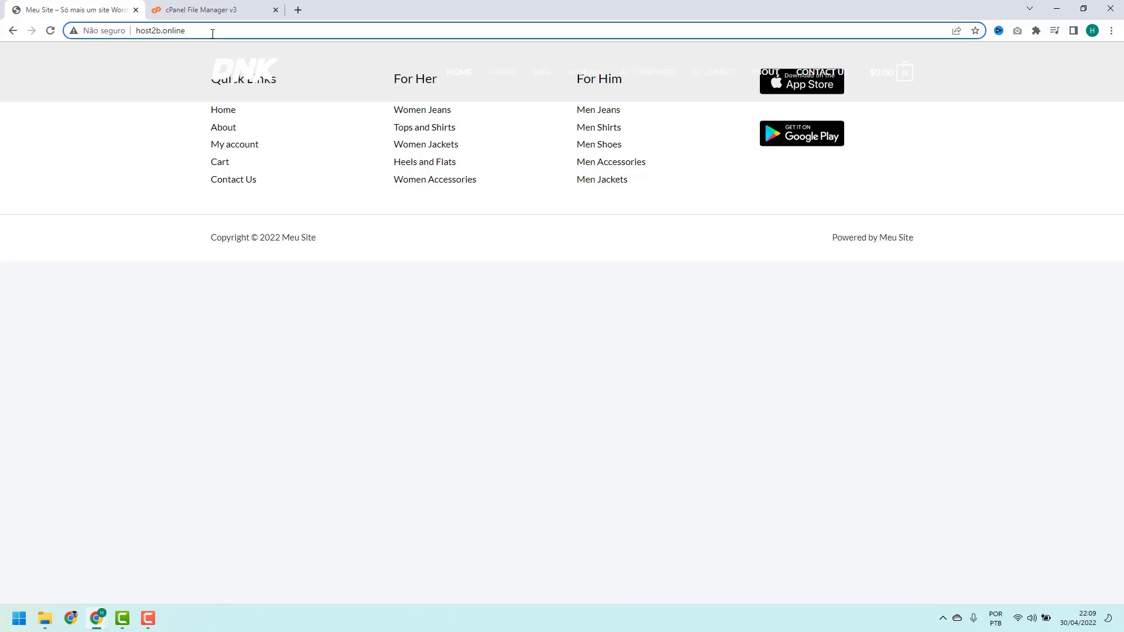
pyautogui.write('/wp-admin')
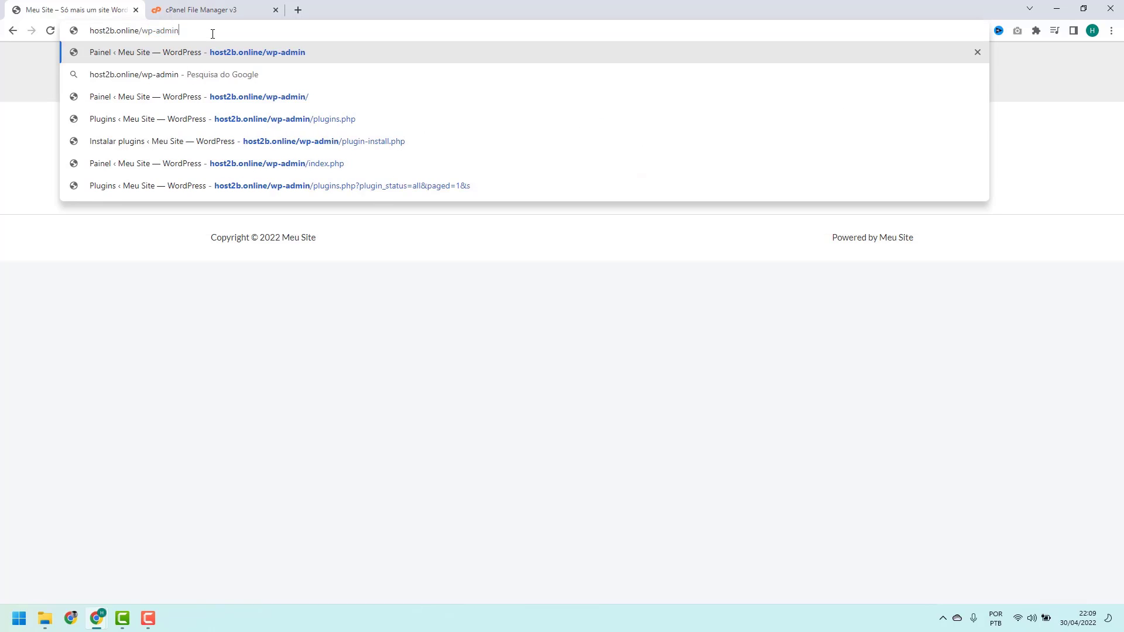
pyautogui.press('Return')
# Log in as admin with the account password and open the Plugins list showing Elementor deactivated
pyautogui.write('a')
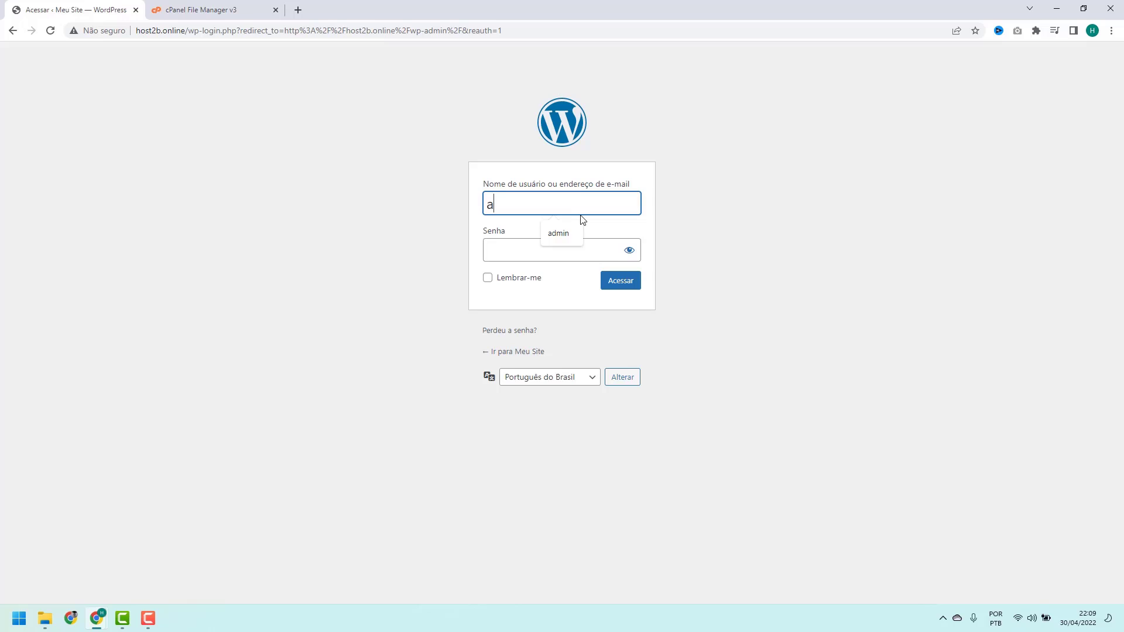
pyautogui.click(556, 233)
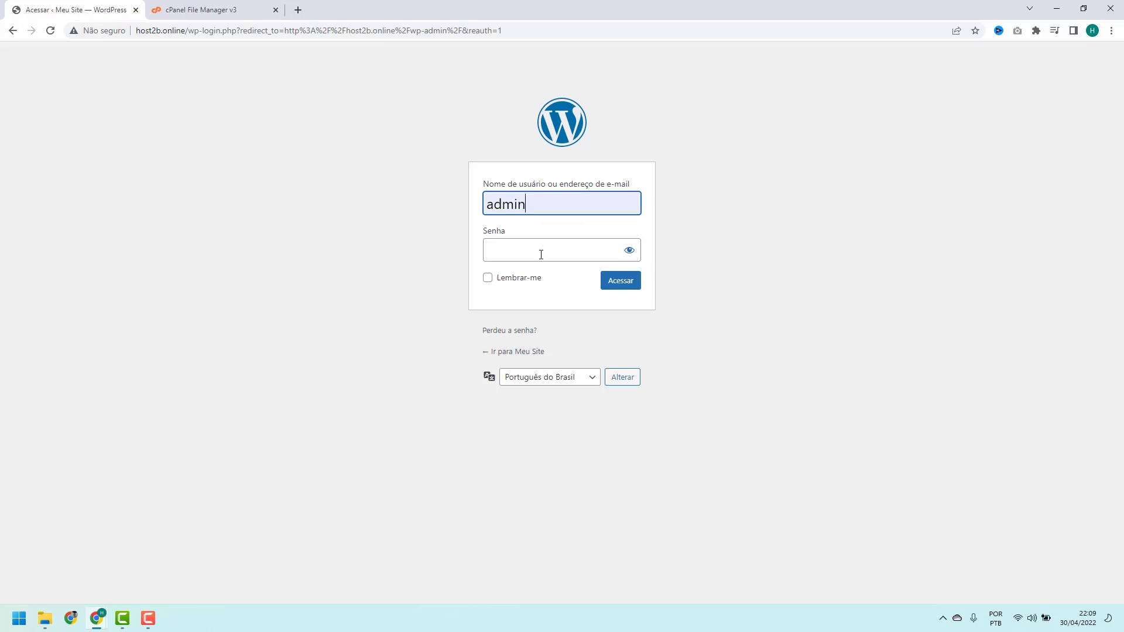
pyautogui.click(542, 253)
pyautogui.write('admin123')
pyautogui.press('Return')
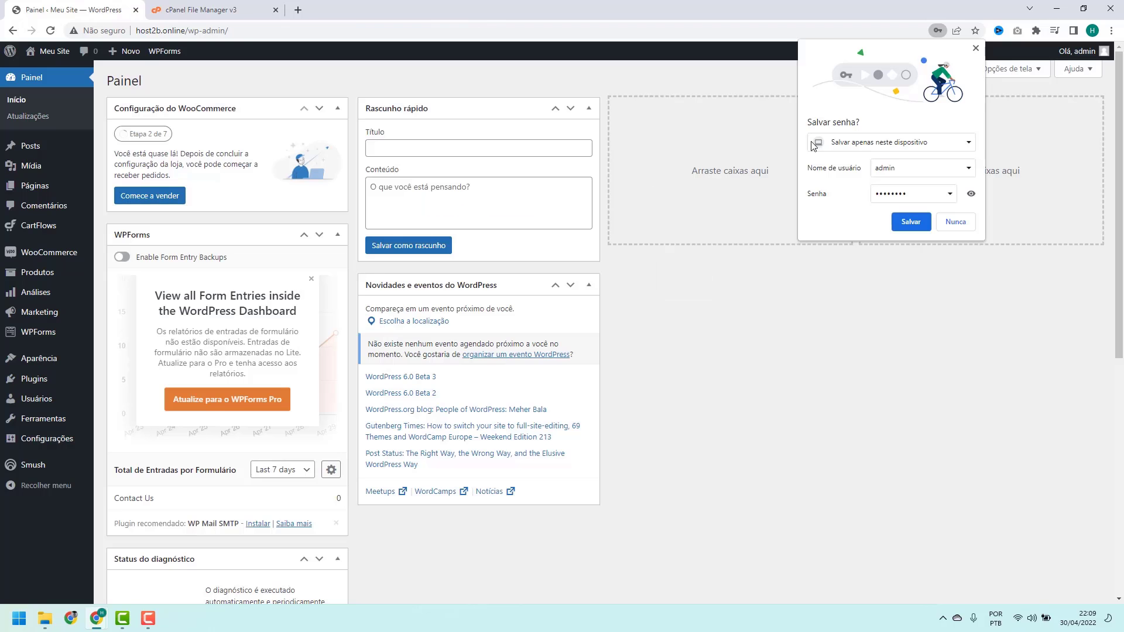
pyautogui.click(976, 49)
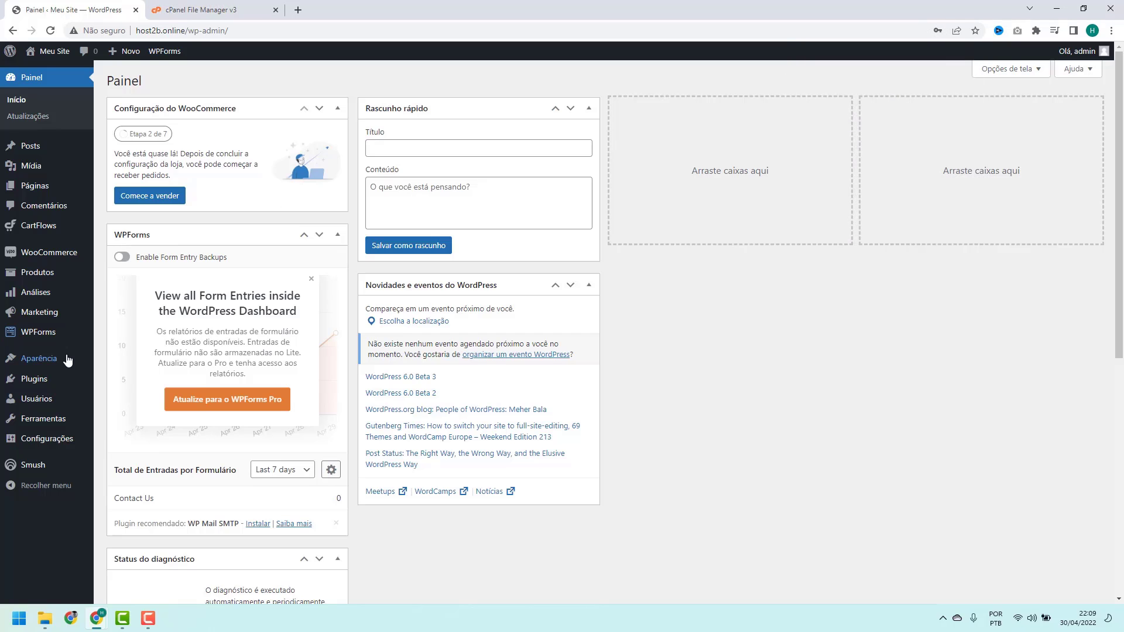
pyautogui.click(41, 380)
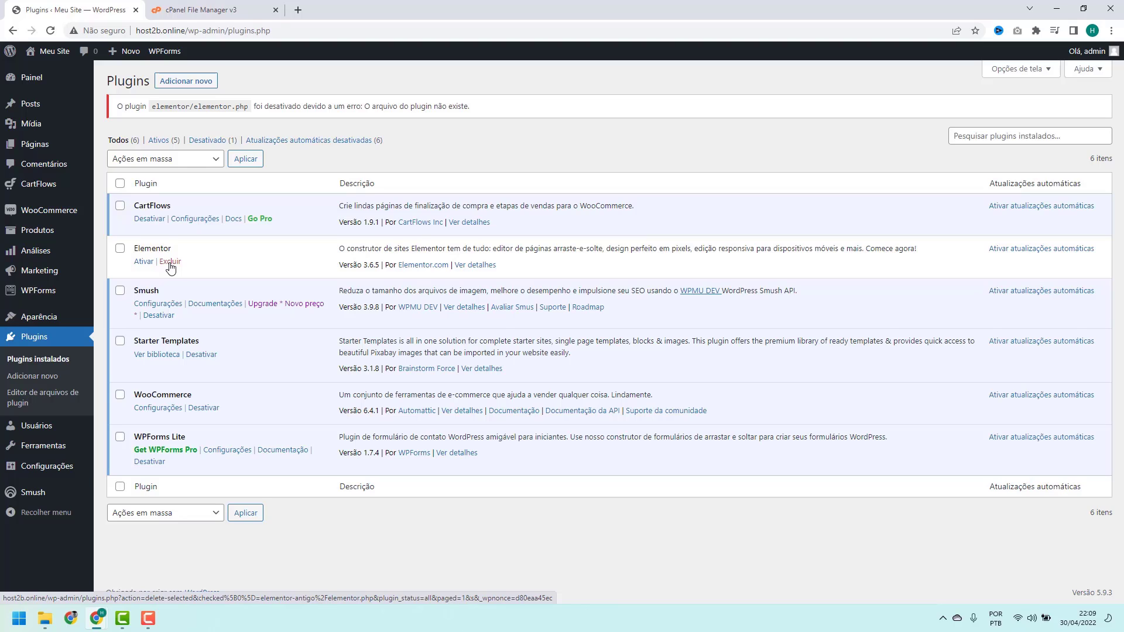
# Reload the site to reveal the new class-wp-block.php line 131 parse error
pyautogui.click(170, 264)
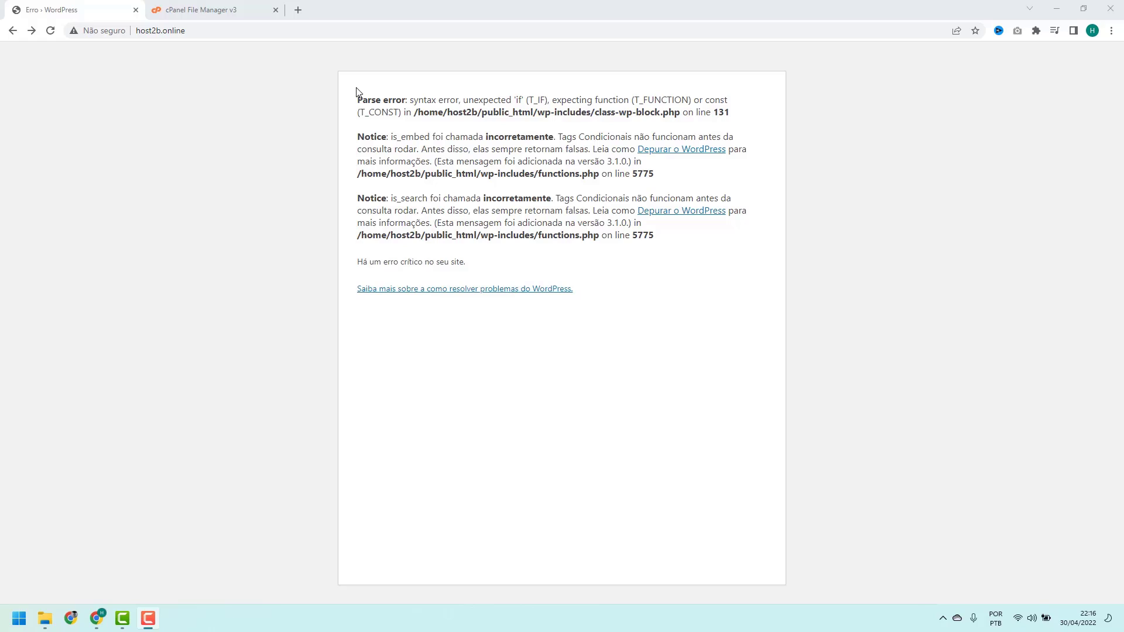
# Highlight the Parse error label and the public_html folder in the error path
pyautogui.moveTo(359, 99); pyautogui.dragTo(408, 96)
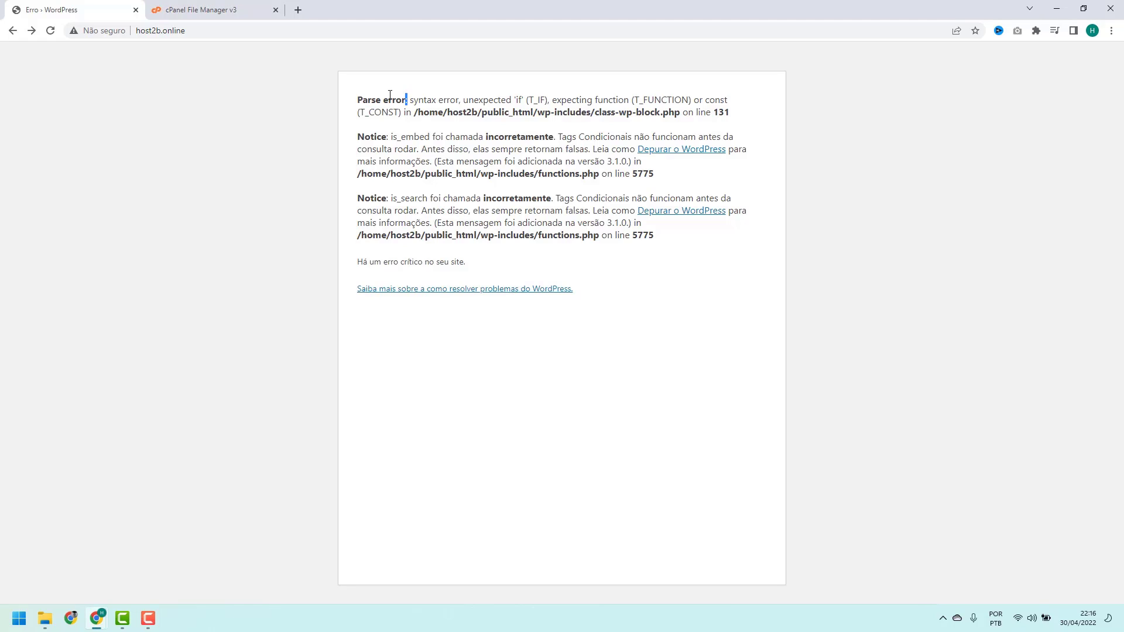
pyautogui.click(389, 95)
pyautogui.moveTo(482, 116); pyautogui.dragTo(522, 113)
pyautogui.click(534, 113)
pyautogui.moveTo(537, 116); pyautogui.dragTo(551, 112)
pyautogui.click(559, 111)
pyautogui.moveTo(537, 112); pyautogui.dragTo(590, 111)
pyautogui.click(590, 112)
# Highlight wp-includes, class-wp-block.php and line 131 in the error, then return to File Manager
pyautogui.moveTo(537, 112); pyautogui.dragTo(590, 113)
pyautogui.click(587, 113)
pyautogui.moveTo(536, 112); pyautogui.dragTo(729, 114)
pyautogui.click(700, 114)
pyautogui.click(716, 109)
pyautogui.click(215, 16)
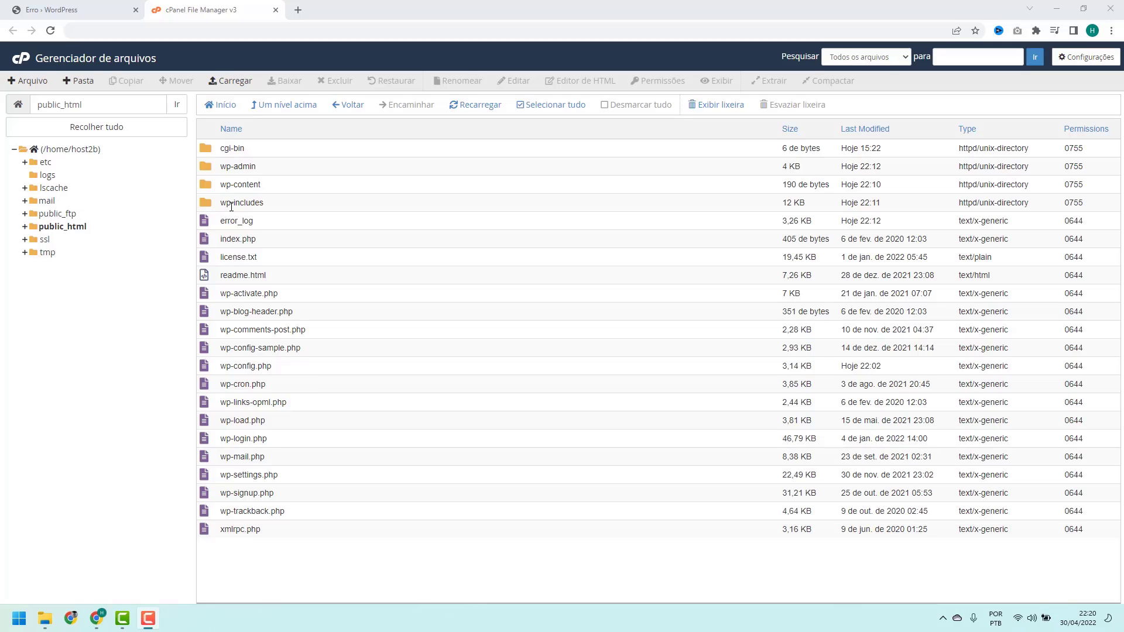
# Open wp-includes/version.php in the File Manager code editor
pyautogui.doubleClick(272, 207)
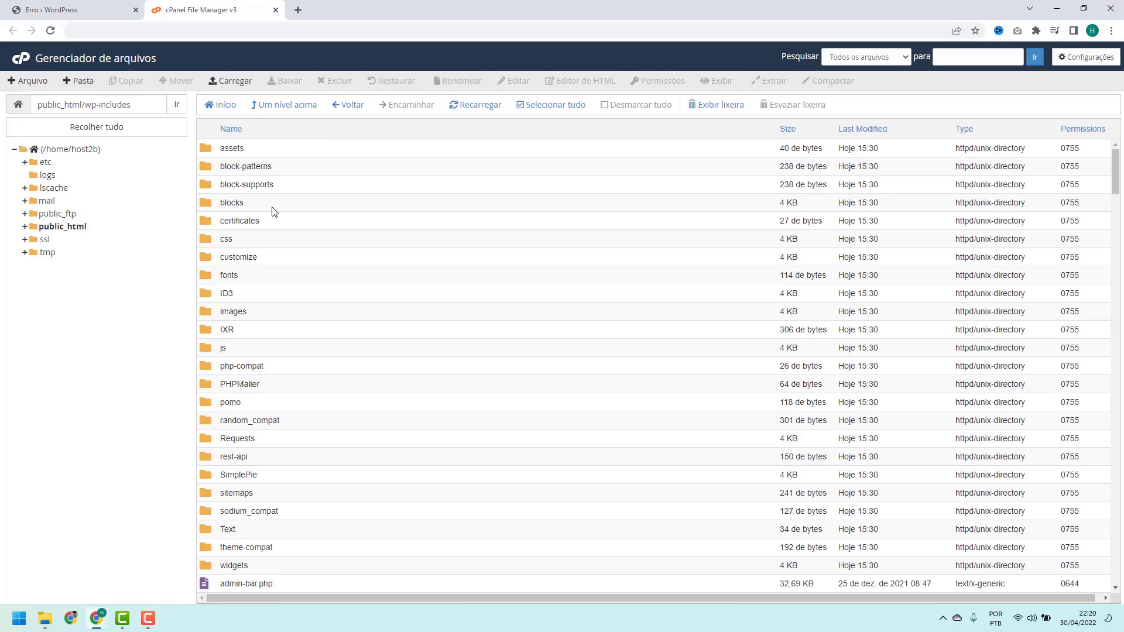
pyautogui.scroll(-20, 281, 161)
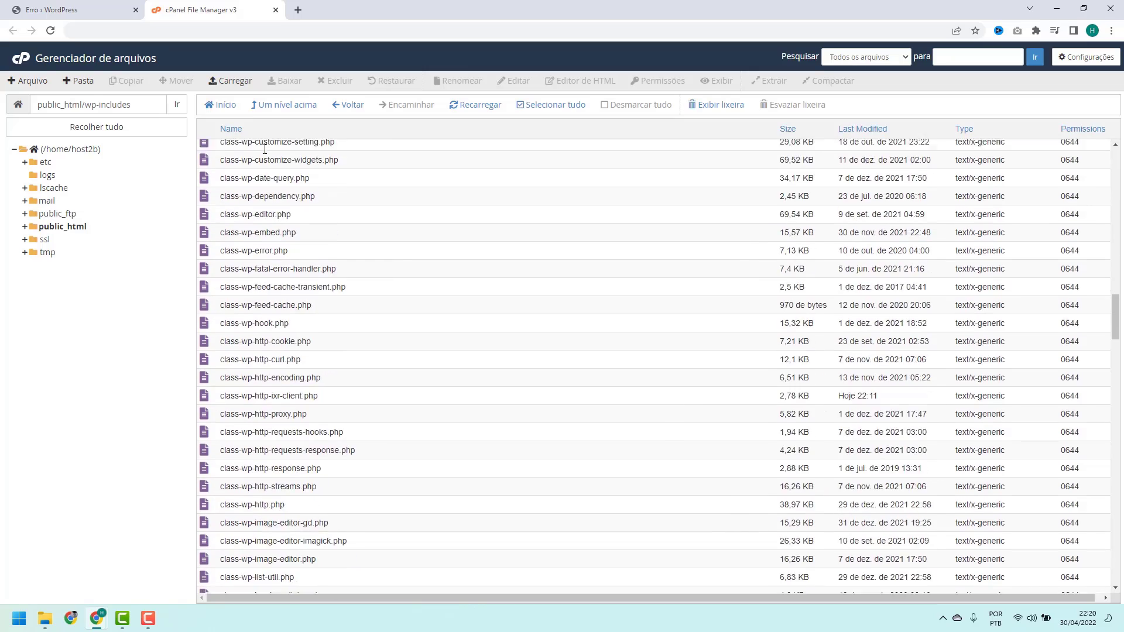
pyautogui.scroll(-20, 265, 149)
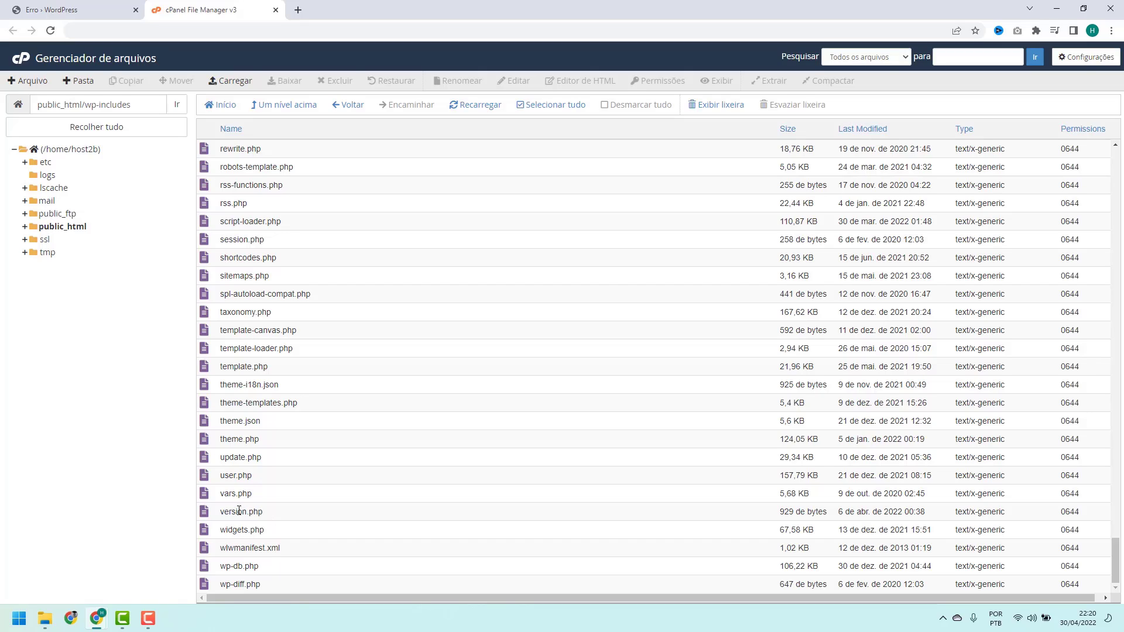
pyautogui.click(267, 515)
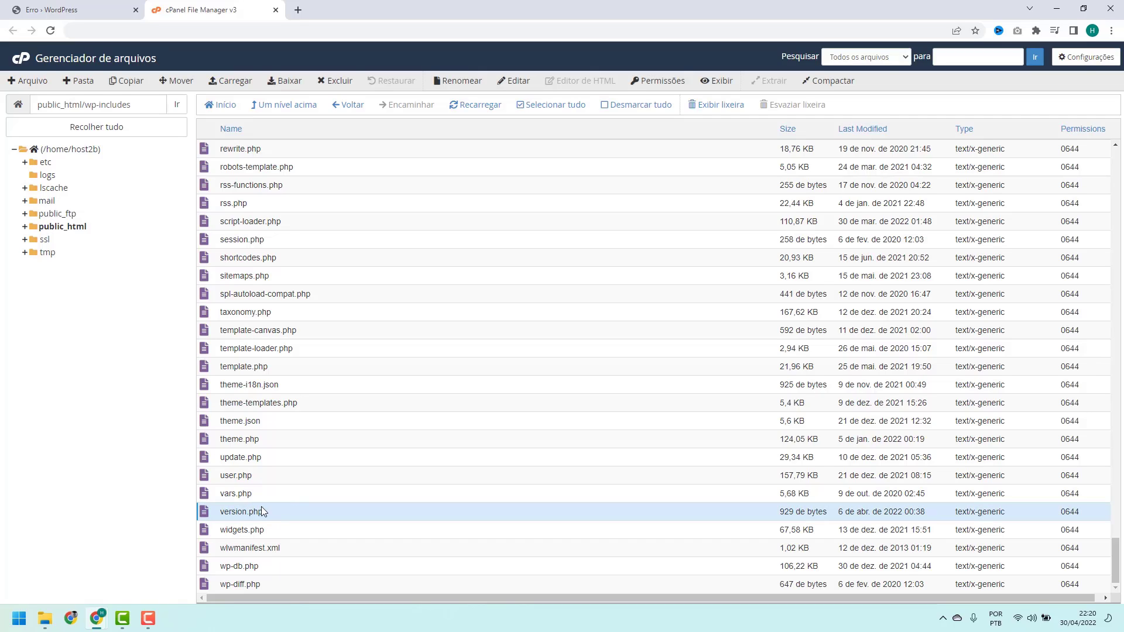
pyautogui.rightClick(281, 518)
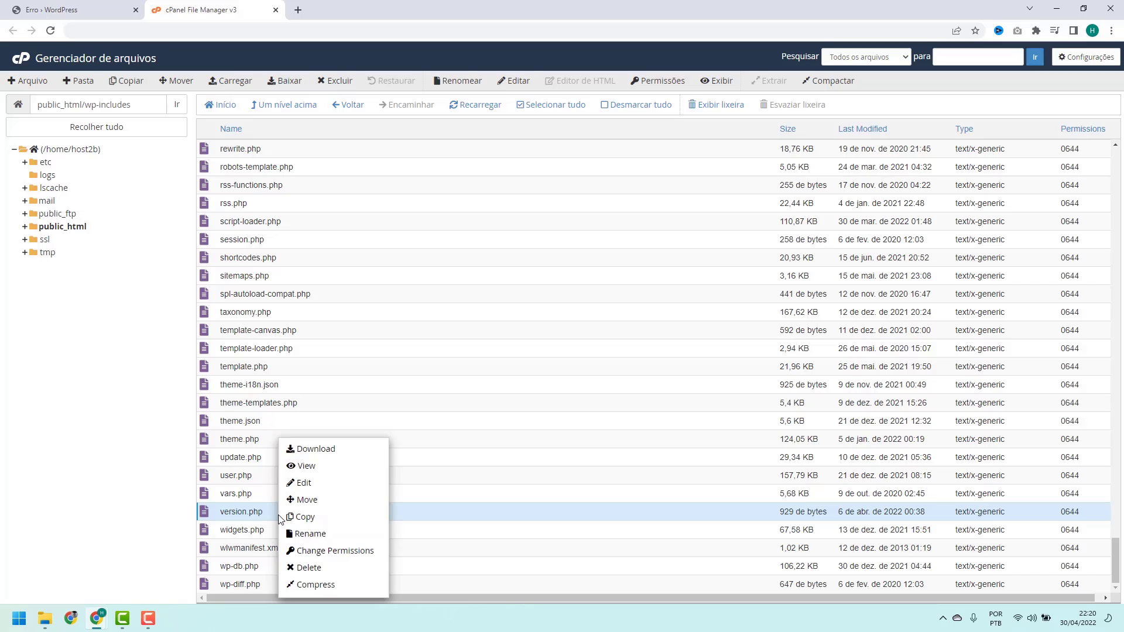
pyautogui.click(304, 483)
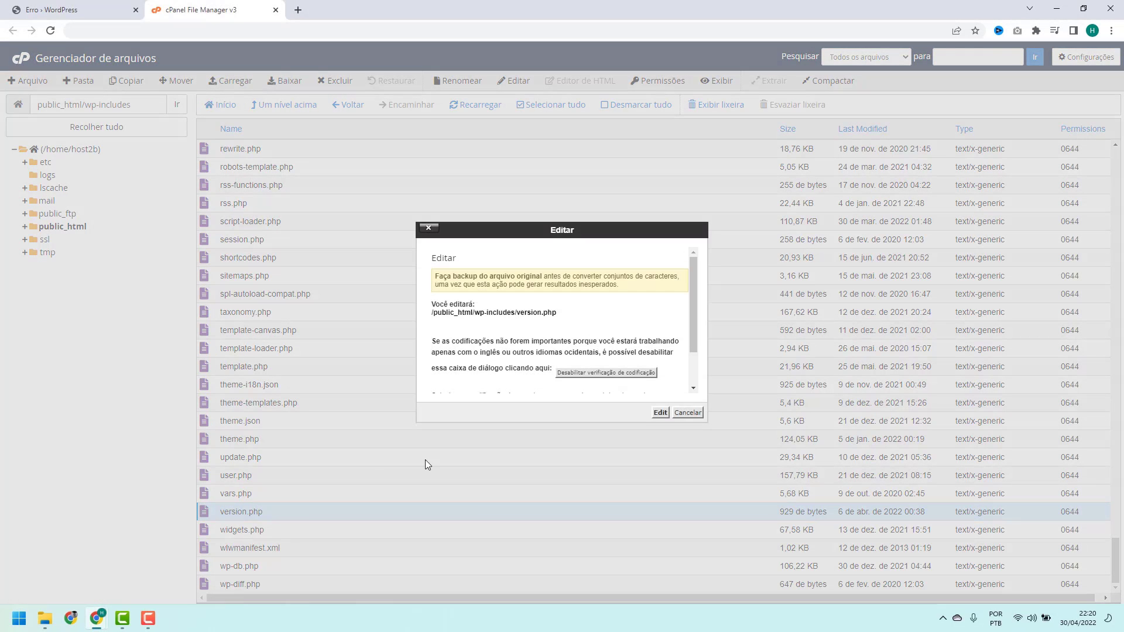
pyautogui.click(660, 413)
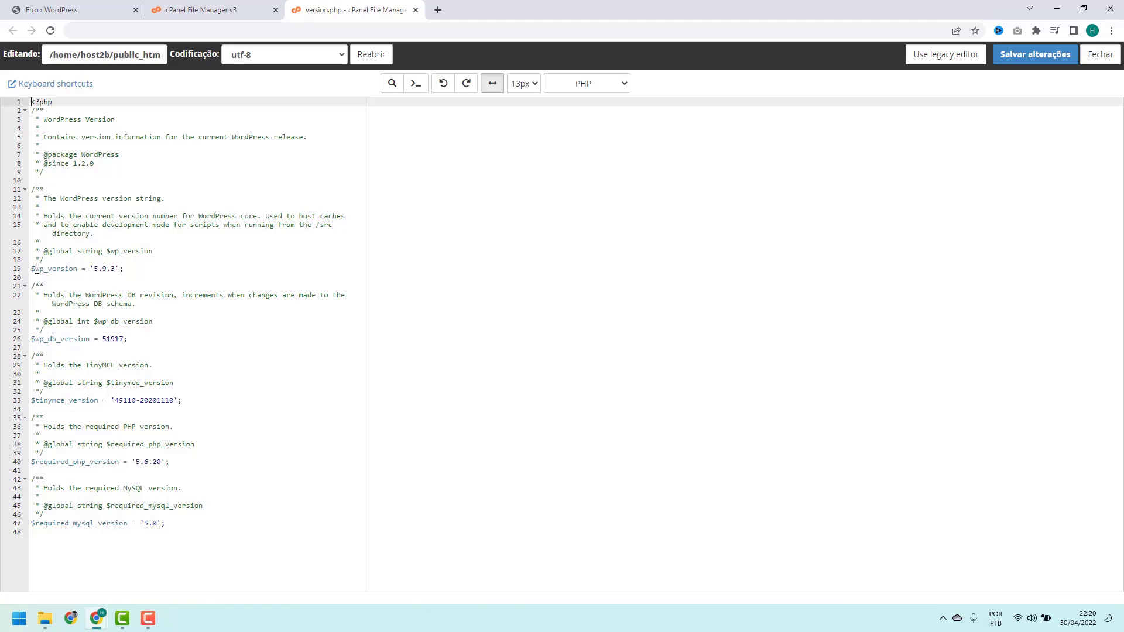
# Select the version number 5.9.3 on line 19
pyautogui.click(35, 269)
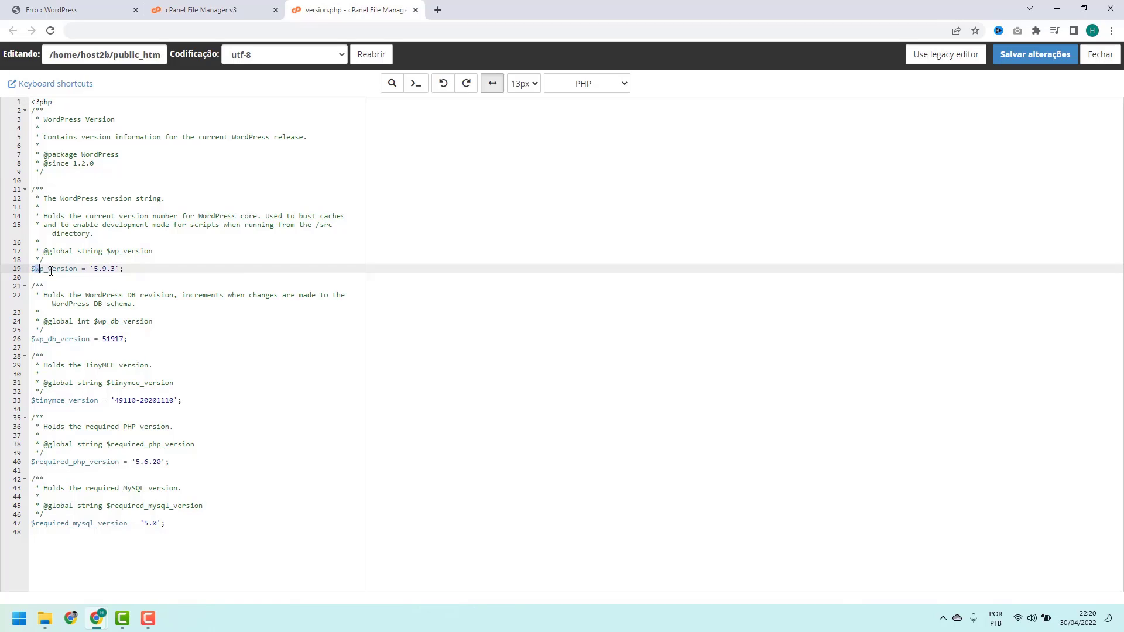
pyautogui.moveTo(51, 271); pyautogui.dragTo(115, 270)
pyautogui.click(115, 269)
pyautogui.moveTo(114, 269); pyautogui.dragTo(94, 271)
# Close the version.php editor and load wordpress.org in a new tab, dismissing the translation offer
pyautogui.click(416, 10)
pyautogui.click(298, 10)
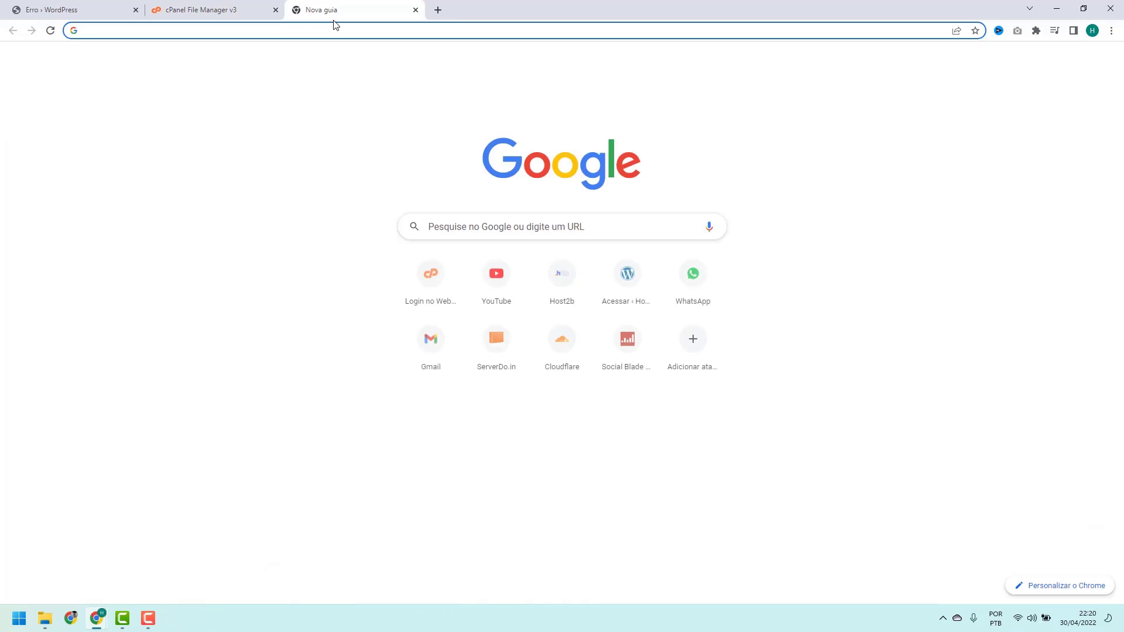
pyautogui.write('wordpress.or')
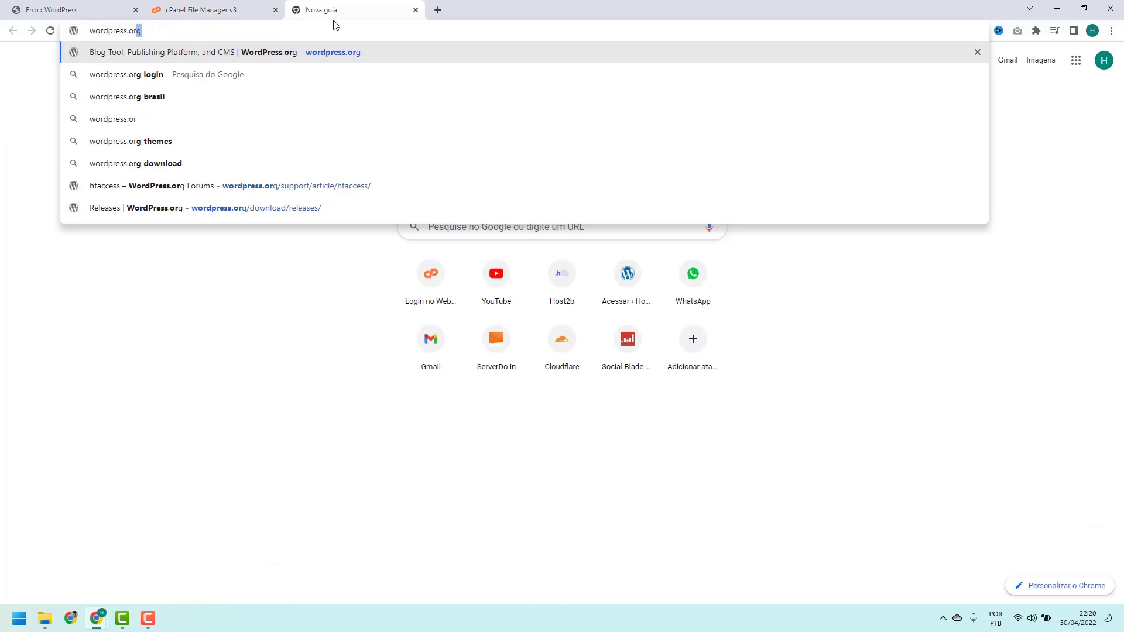
pyautogui.press('Return')
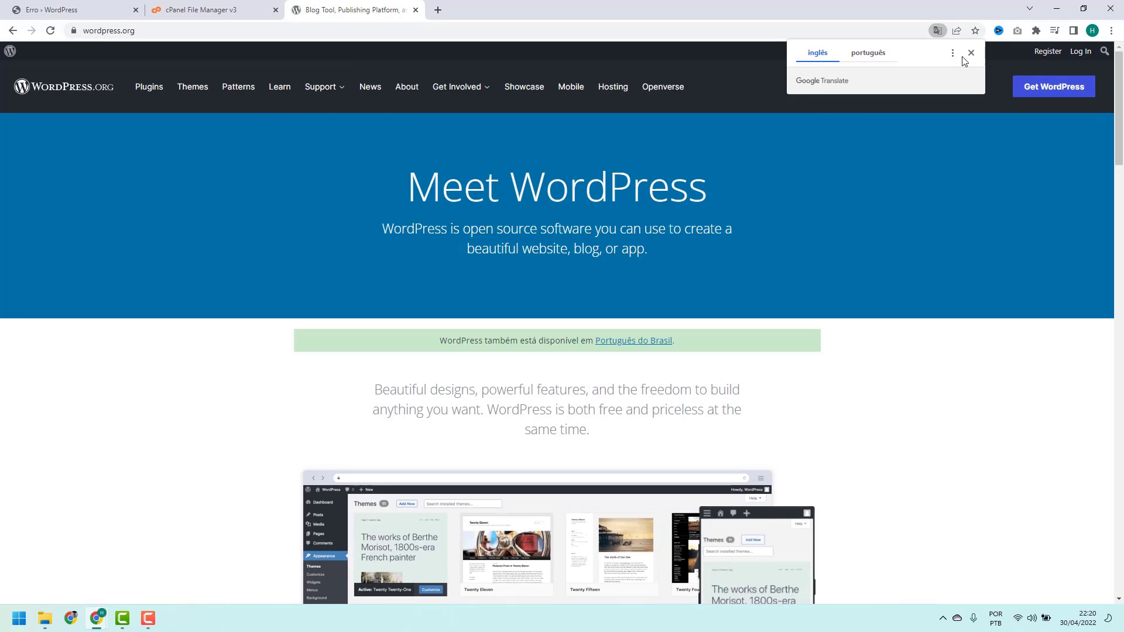
pyautogui.click(968, 52)
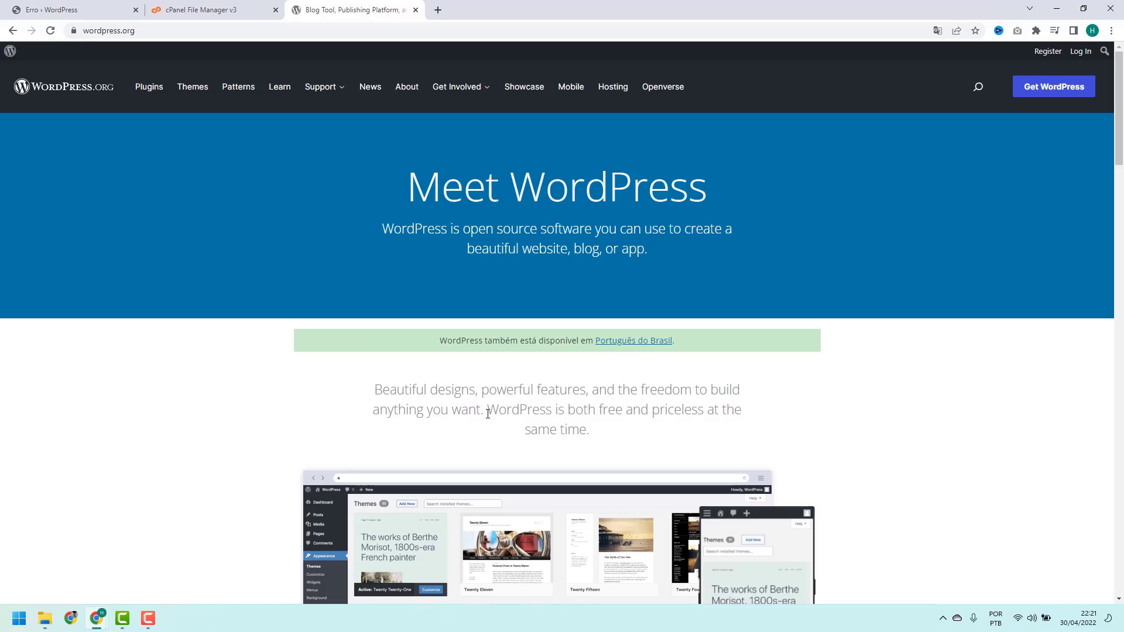
# Go to the WordPress 5.9.3 download page and scroll to More resources
pyautogui.click(1048, 92)
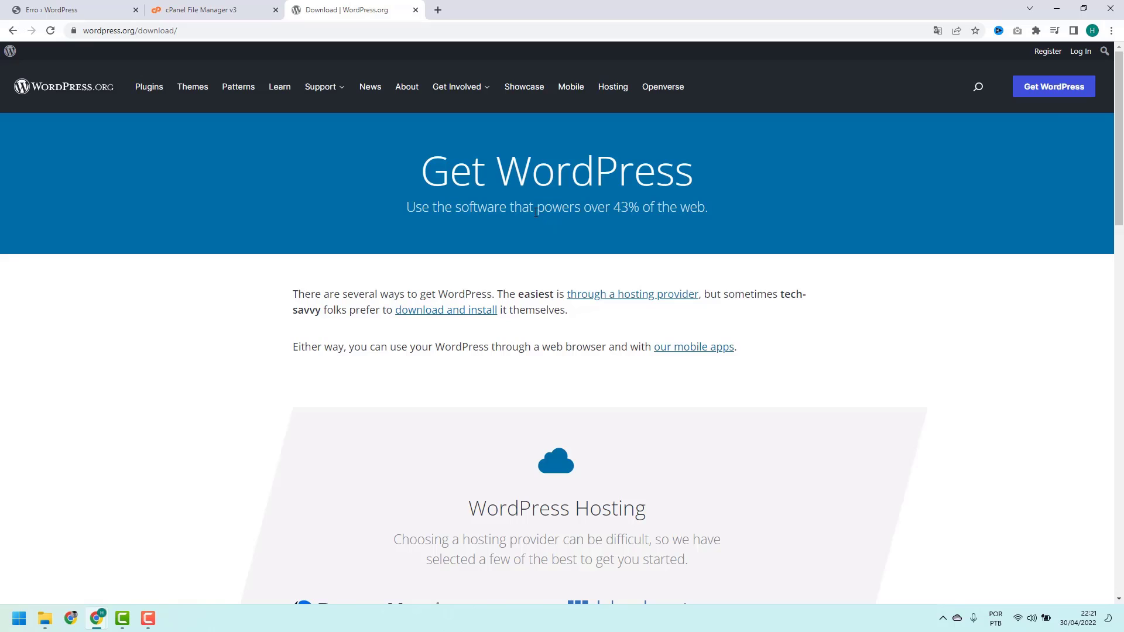
pyautogui.scroll(-10, 528, 201)
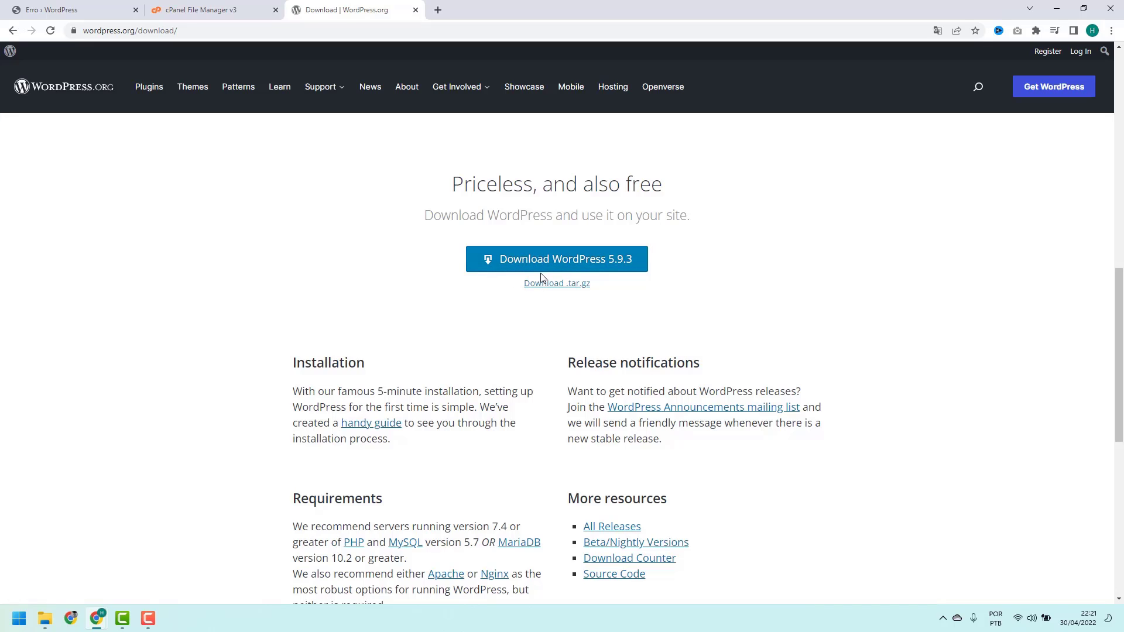
pyautogui.scroll(-2, 541, 278)
pyautogui.scroll(-2, 542, 278)
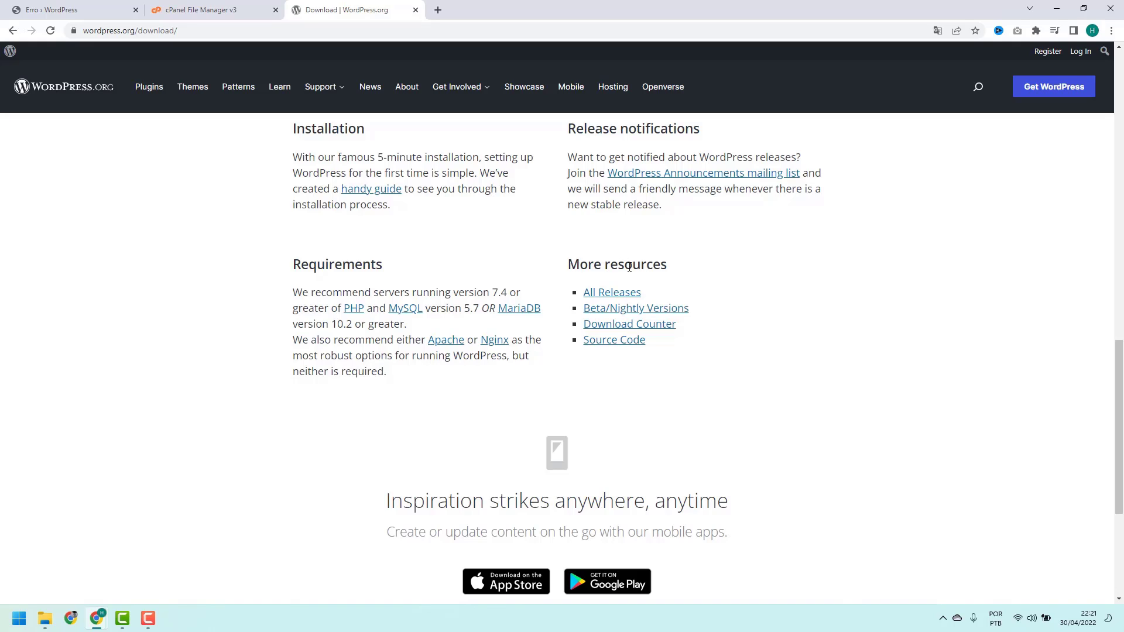
# Open the All Releases archive and scroll through it to find the 5.9 Branch table
pyautogui.click(613, 297)
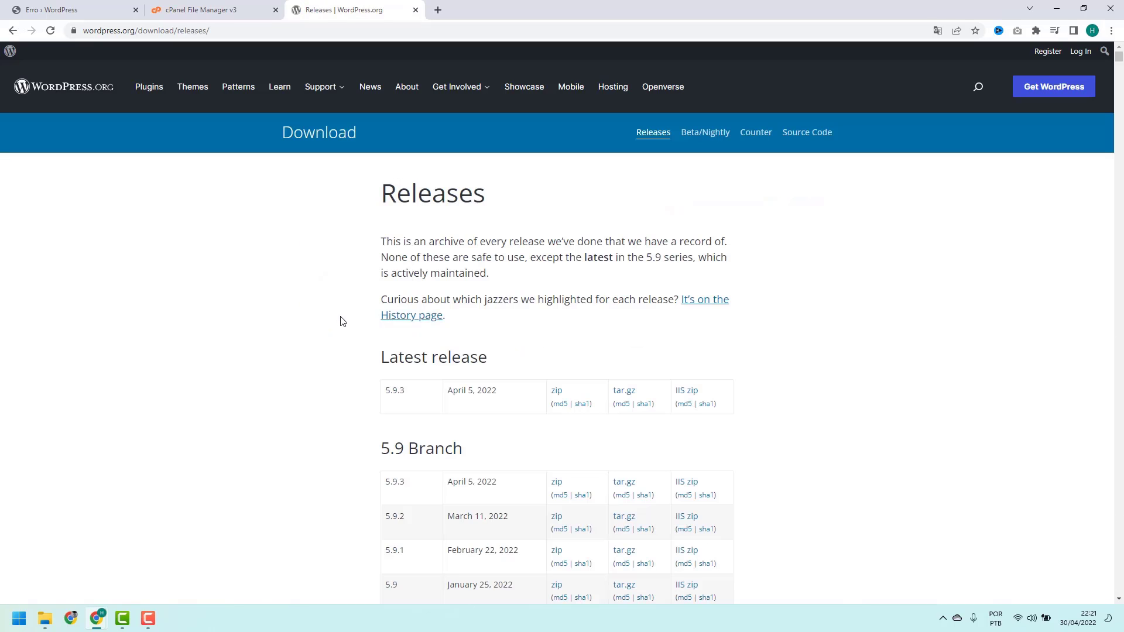
pyautogui.scroll(-7, 343, 323)
pyautogui.scroll(-20, 344, 329)
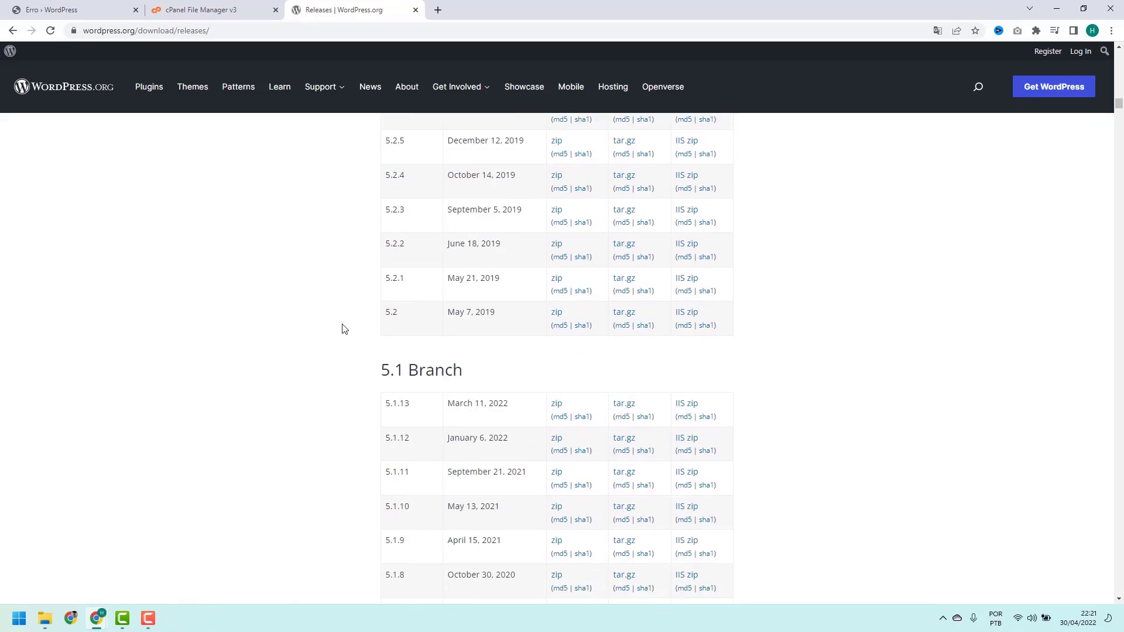
pyautogui.scroll(20, 345, 329)
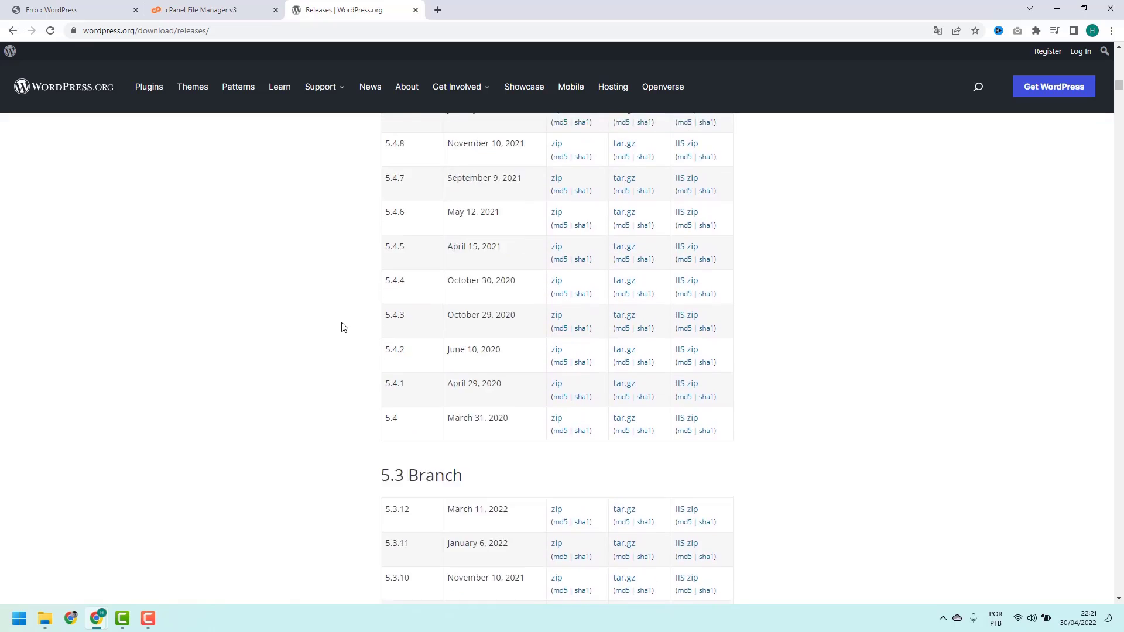
pyautogui.scroll(15, 344, 327)
pyautogui.scroll(-2, 343, 327)
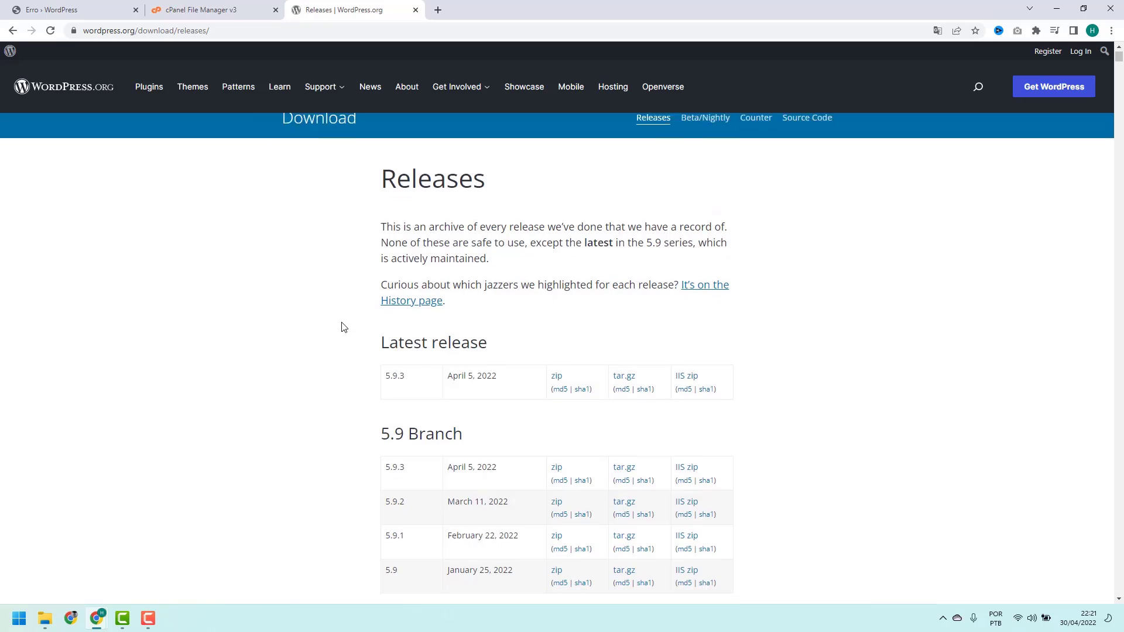
pyautogui.scroll(-1, 344, 328)
pyautogui.moveTo(378, 275); pyautogui.dragTo(396, 308)
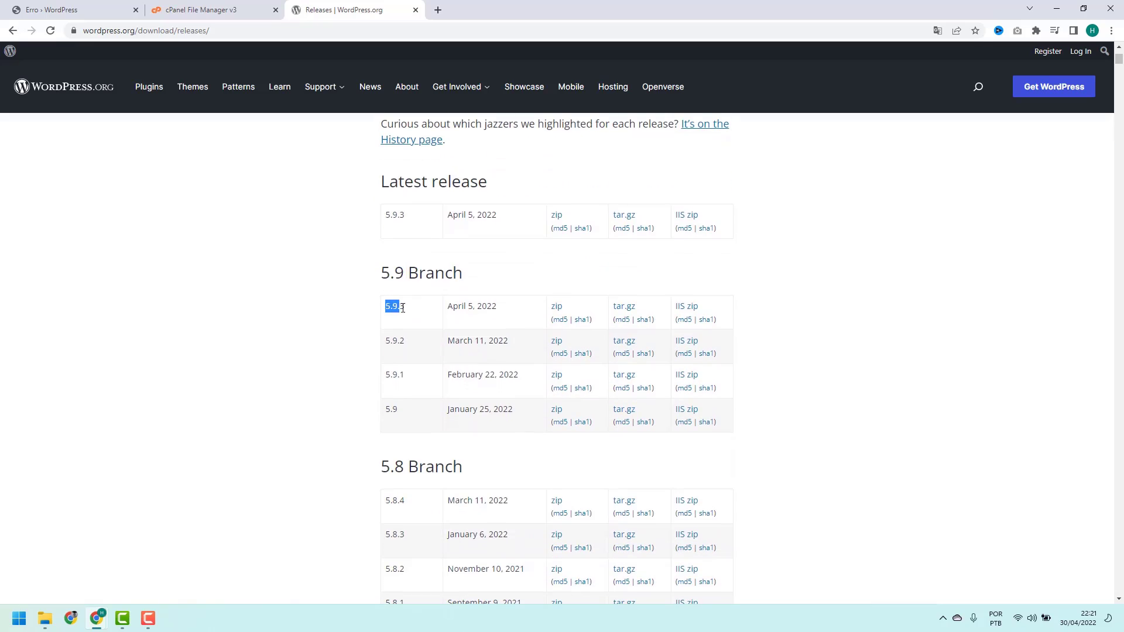
pyautogui.scroll(-16, 384, 322)
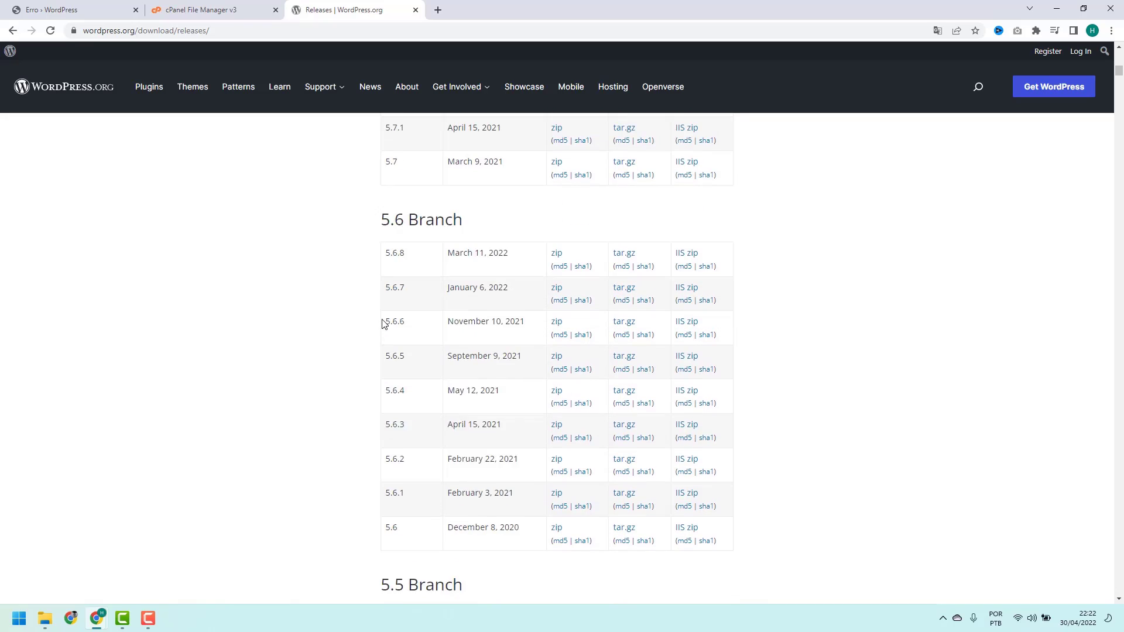
pyautogui.scroll(-1, 369, 414)
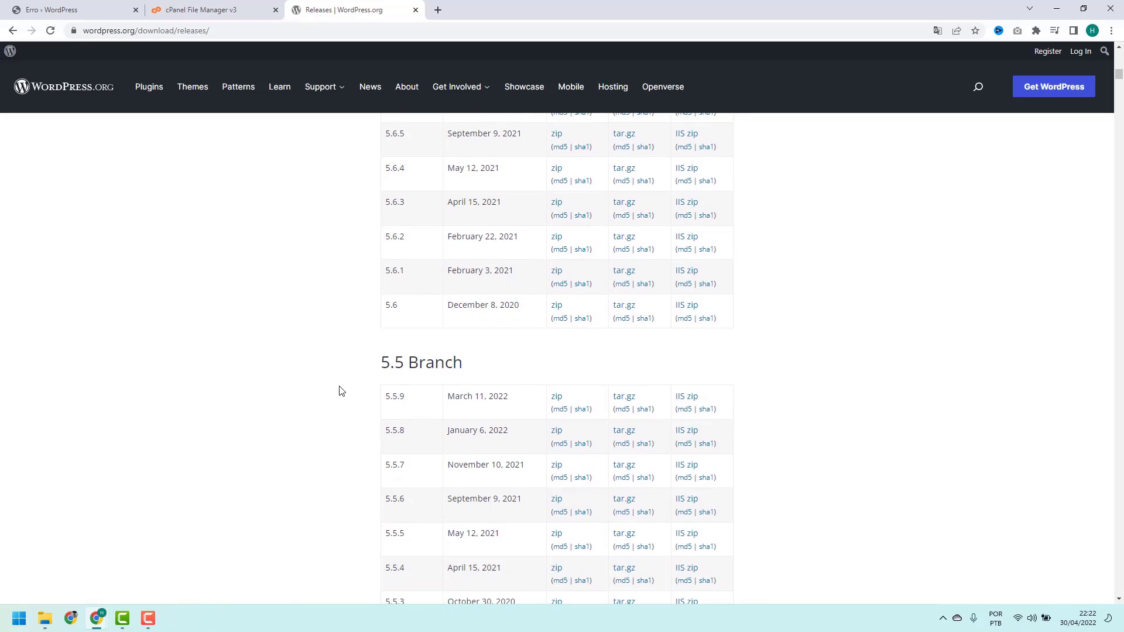
# Locate the 5.9.3 entry and download its zip package, wordpress-5.9.3.zip
pyautogui.doubleClick(391, 400)
pyautogui.click(394, 401)
pyautogui.scroll(-6, 376, 391)
pyautogui.scroll(16, 412, 404)
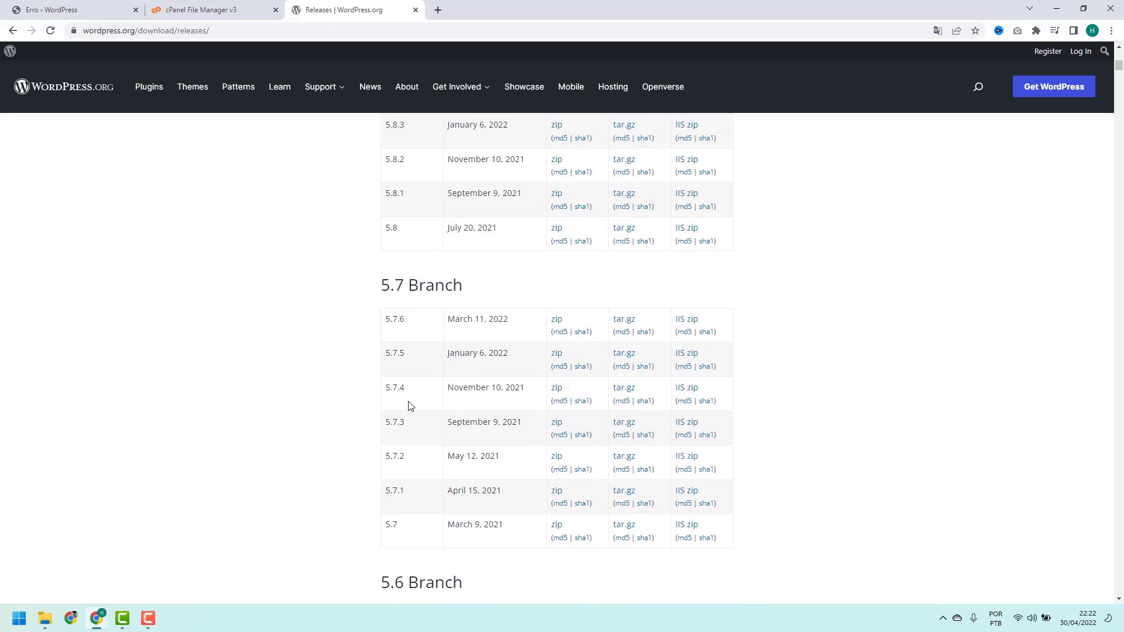
pyautogui.scroll(10, 410, 406)
pyautogui.scroll(-3, 415, 421)
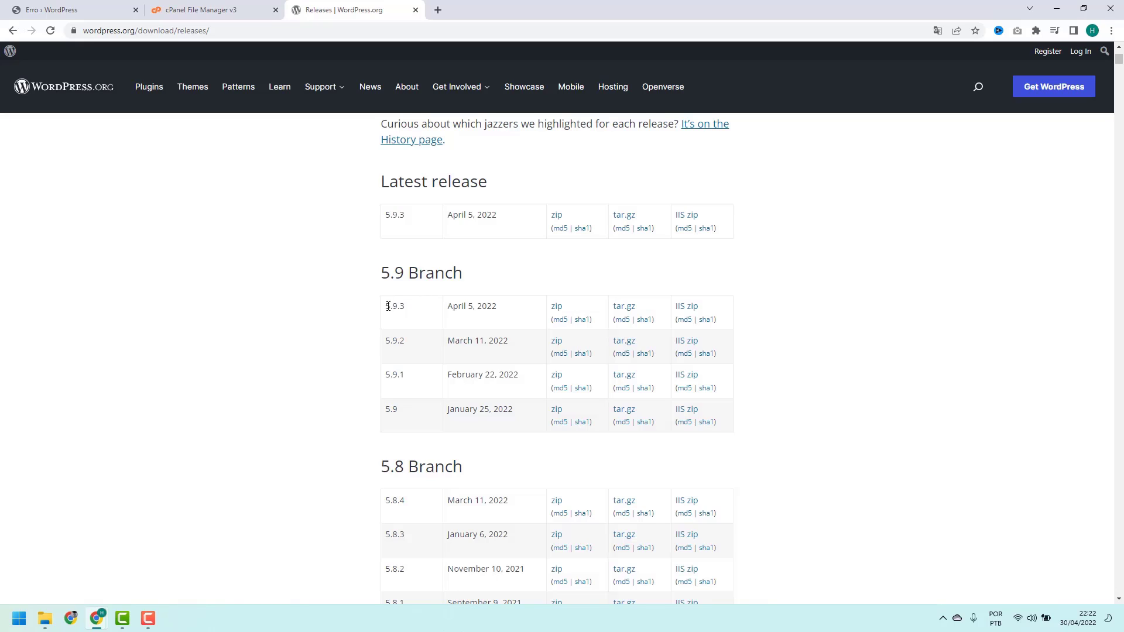
pyautogui.moveTo(386, 307); pyautogui.dragTo(405, 308)
pyautogui.click(404, 309)
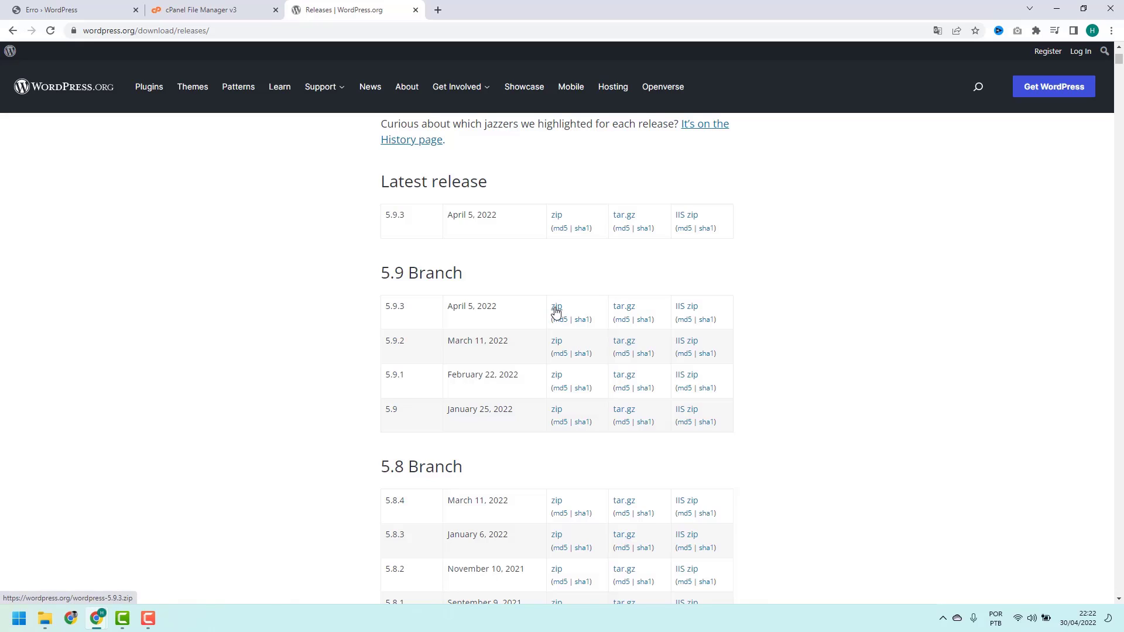
pyautogui.click(556, 311)
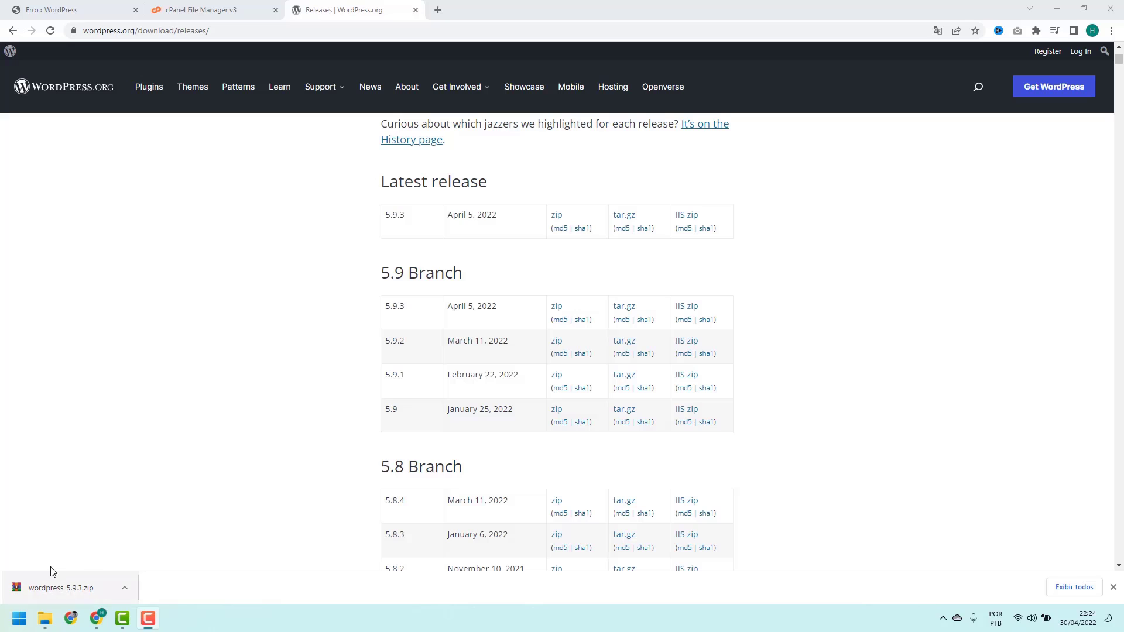
# Return to File Manager and move up from wp-includes to public_html
pyautogui.click(232, 14)
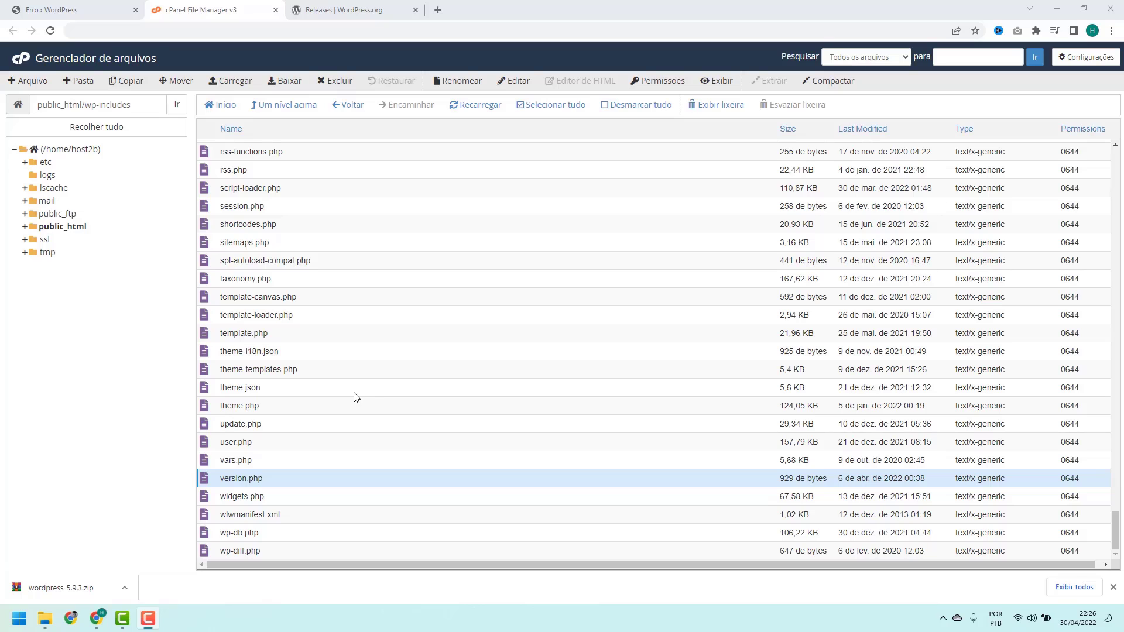
pyautogui.click(297, 109)
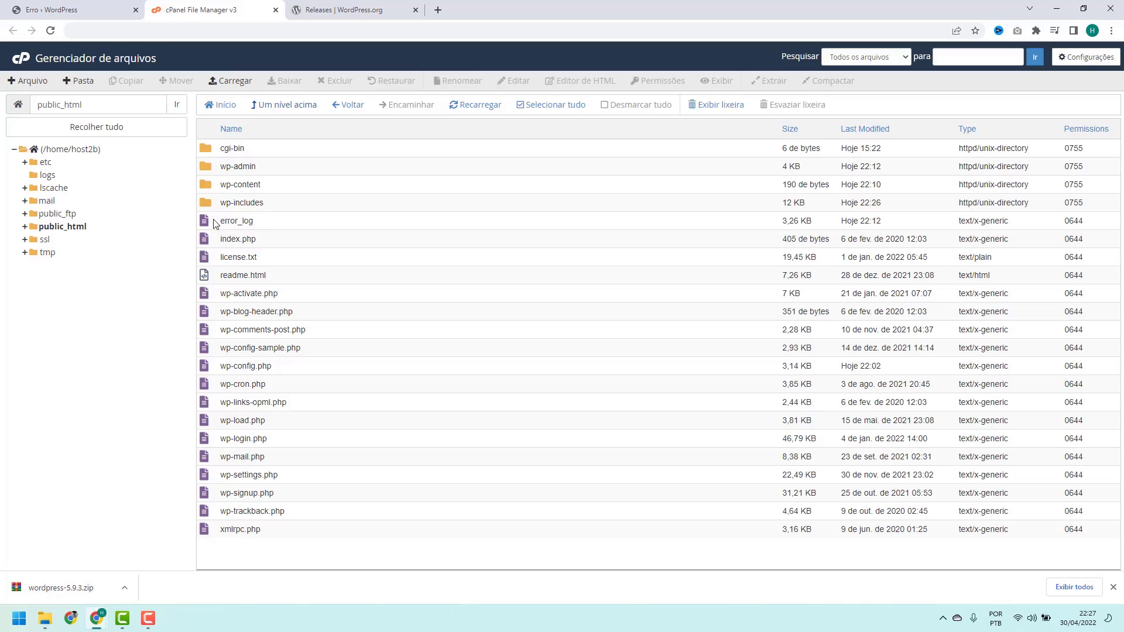
# Upload wordpress-5.9.3.zip from Downloads to public_html and return to the listing
pyautogui.click(229, 83)
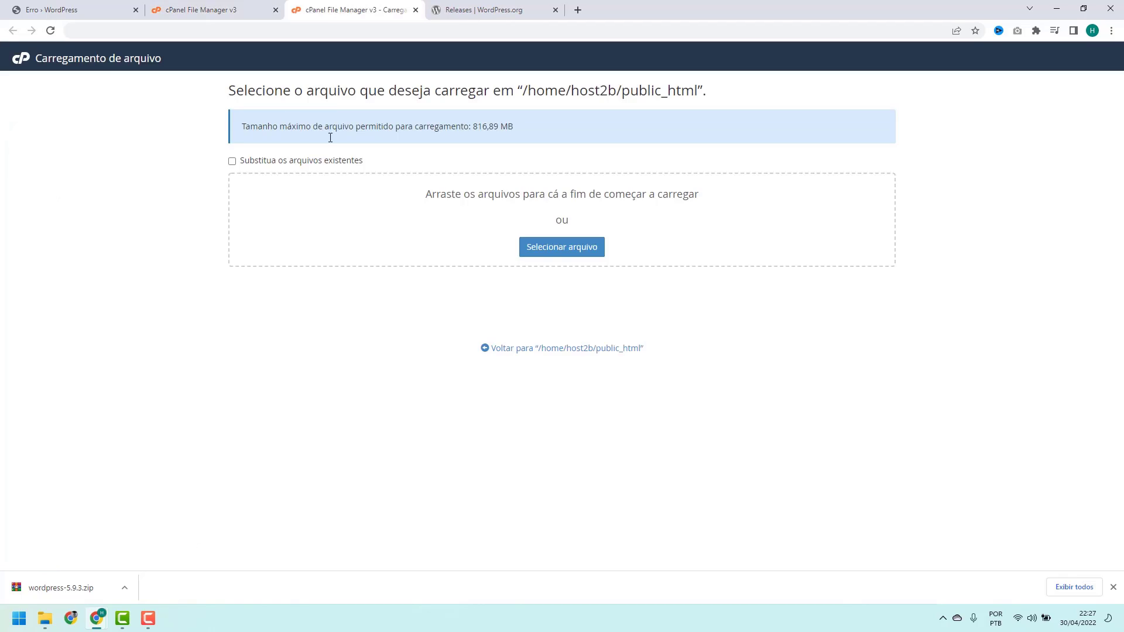
pyautogui.click(555, 252)
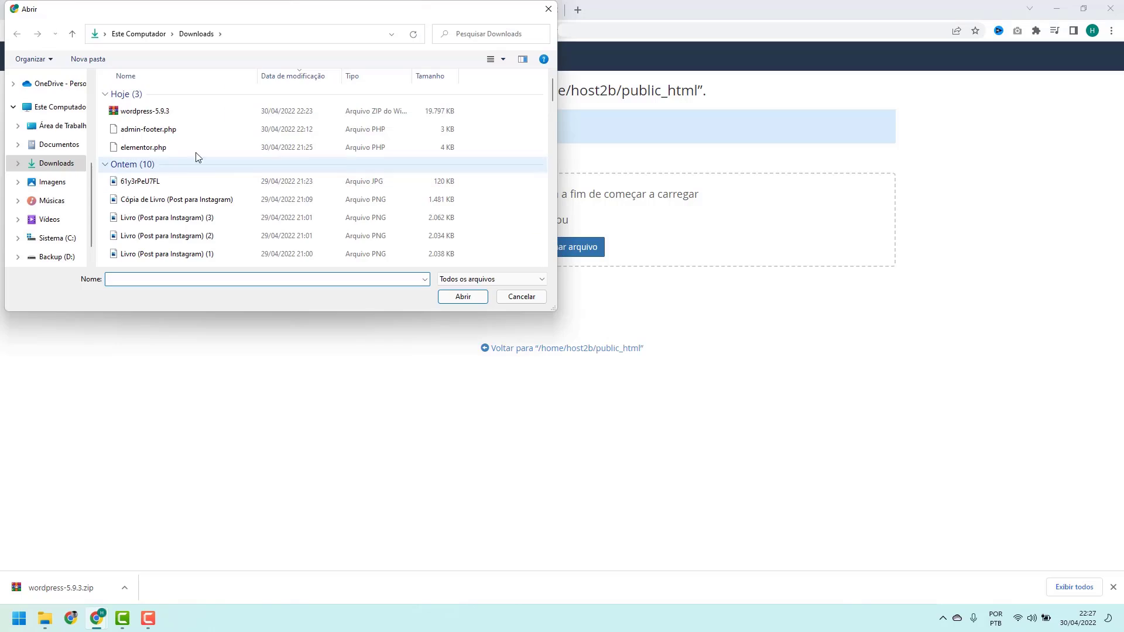
pyautogui.click(140, 112)
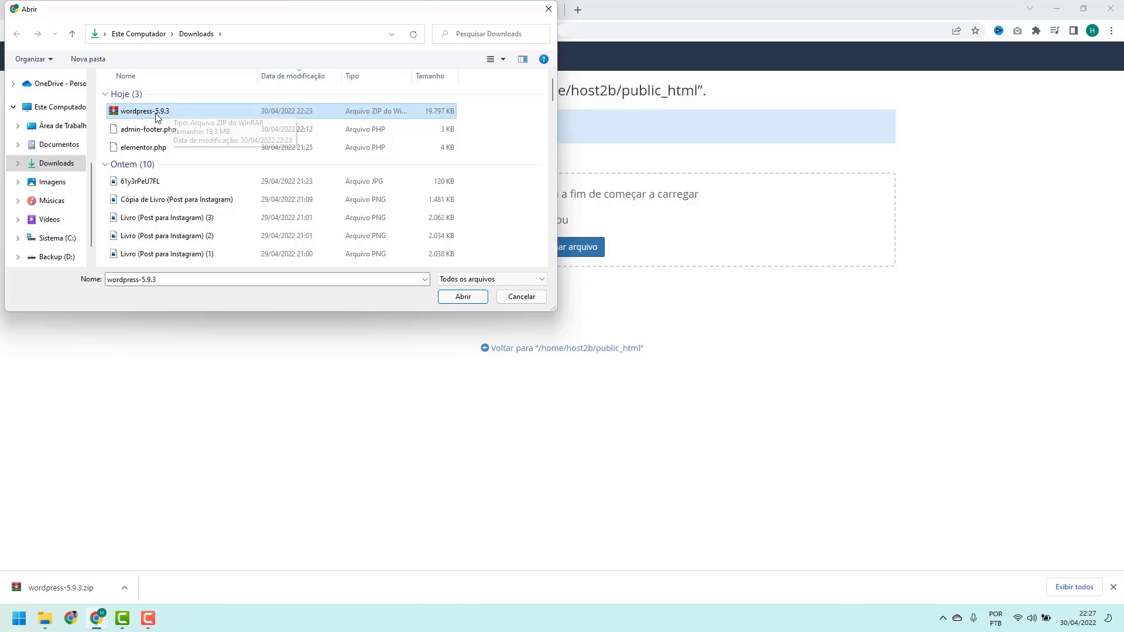
pyautogui.click(463, 297)
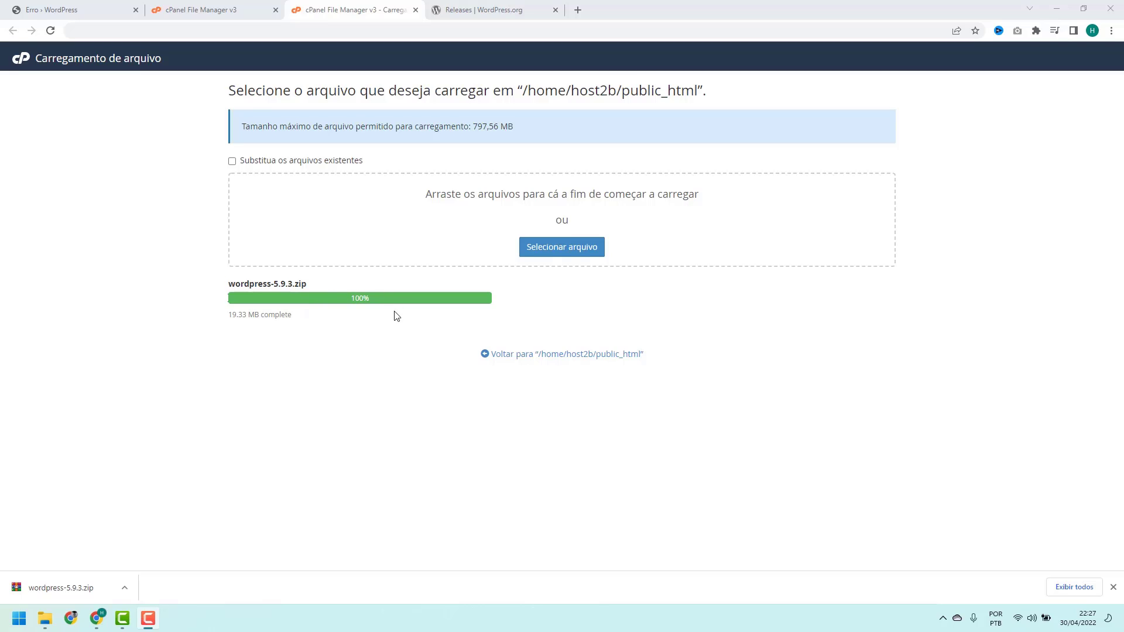
pyautogui.click(509, 355)
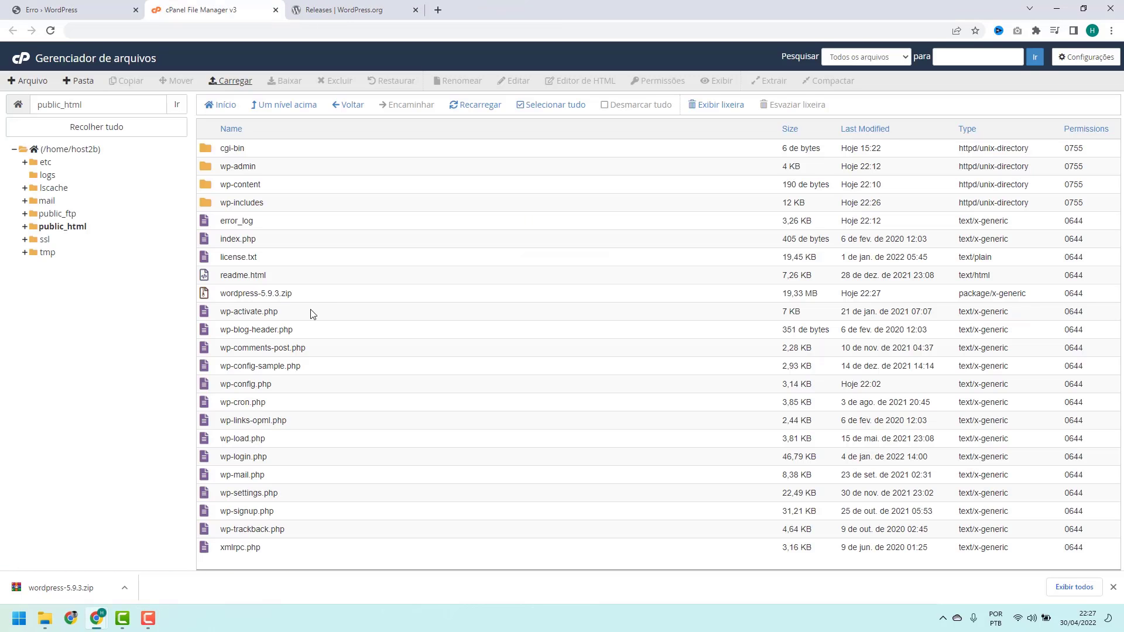
# Extract wordpress-5.9.3.zip into public_html and close the extraction results
pyautogui.click(321, 299)
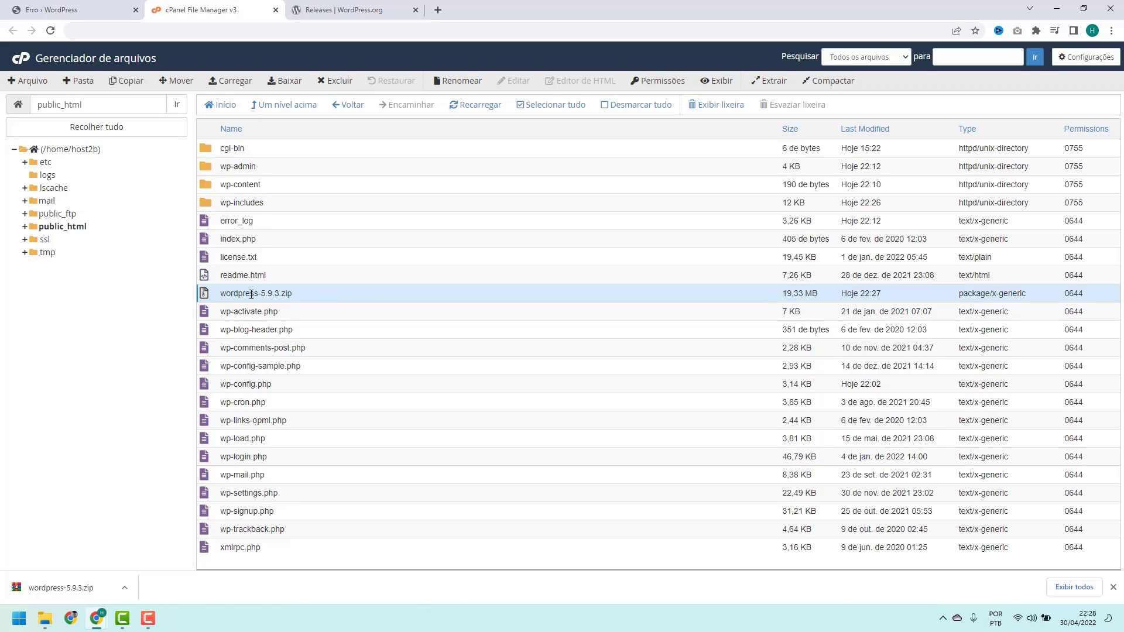
pyautogui.rightClick(301, 299)
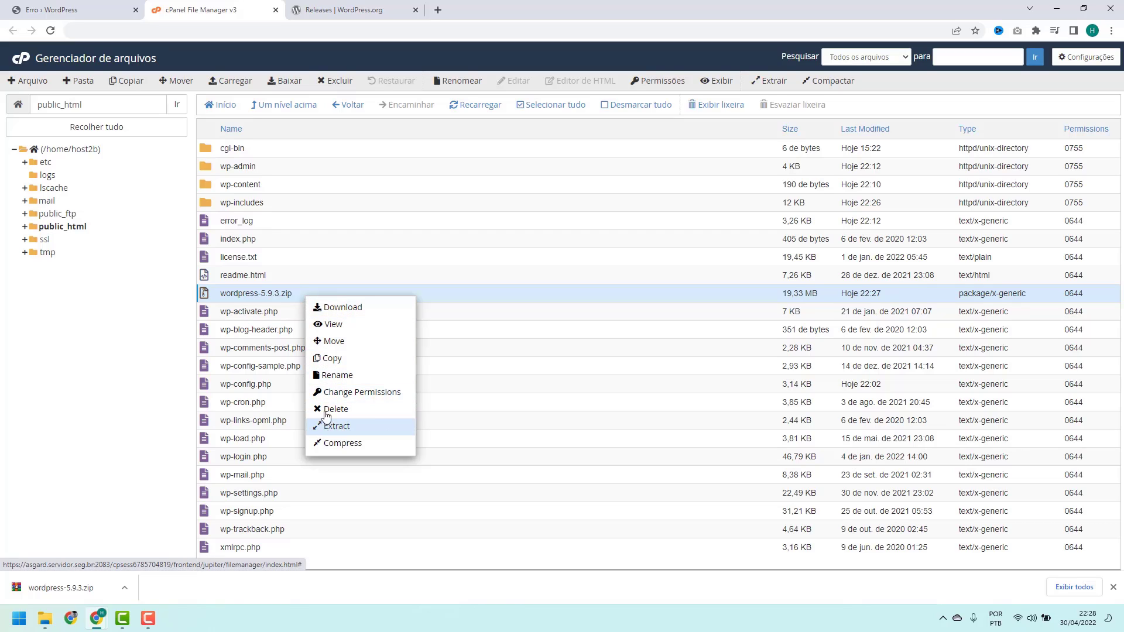
pyautogui.click(296, 297)
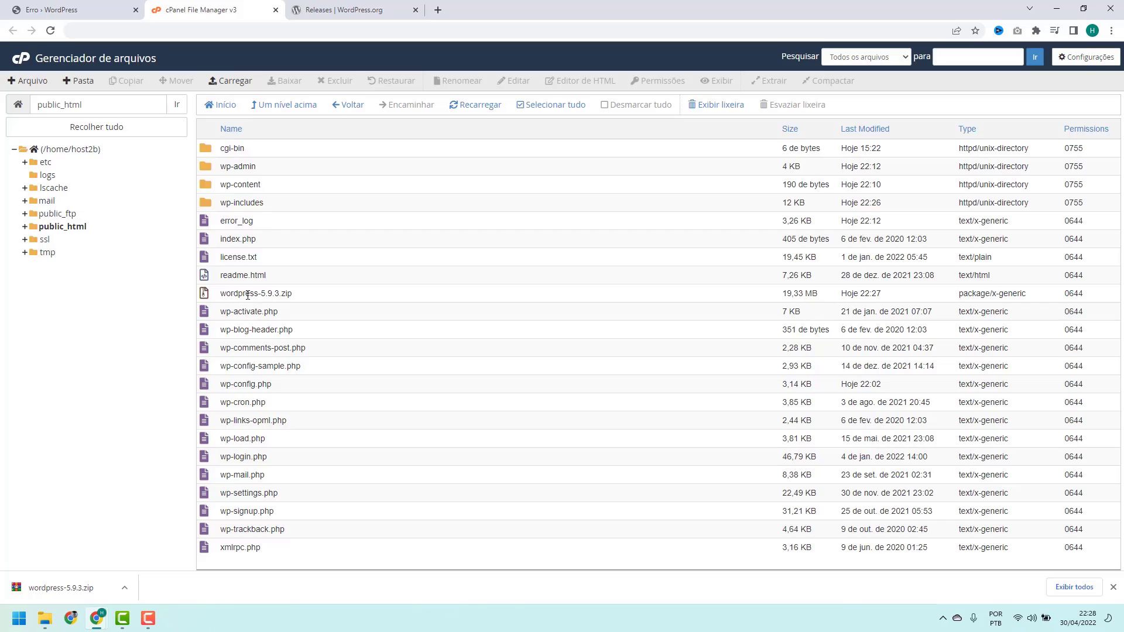
pyautogui.click(304, 301)
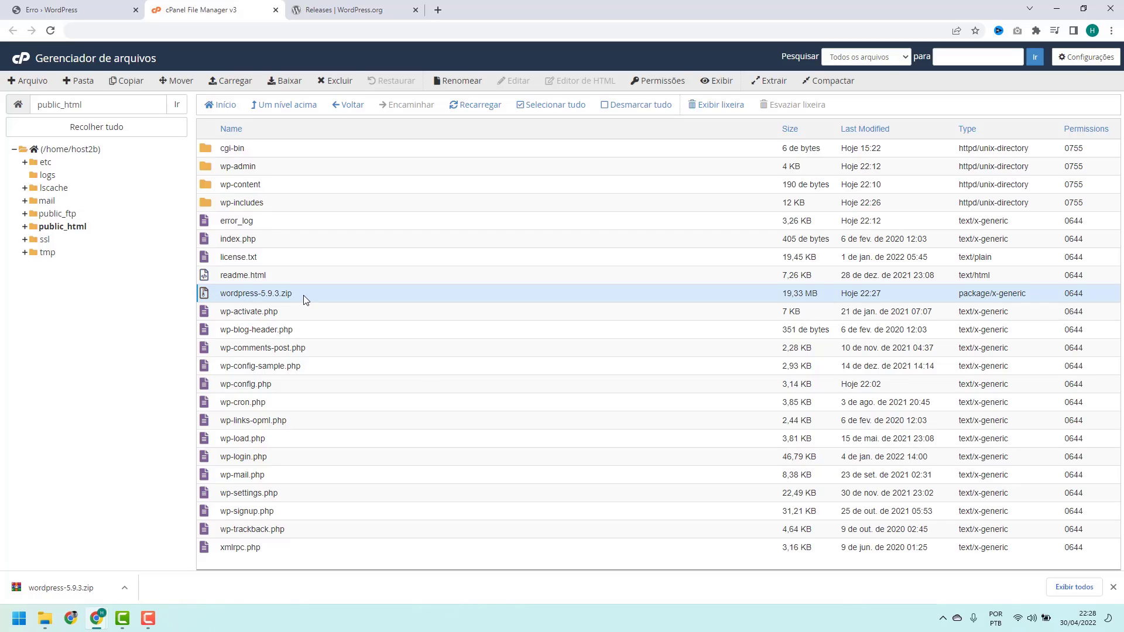
pyautogui.rightClick(304, 295)
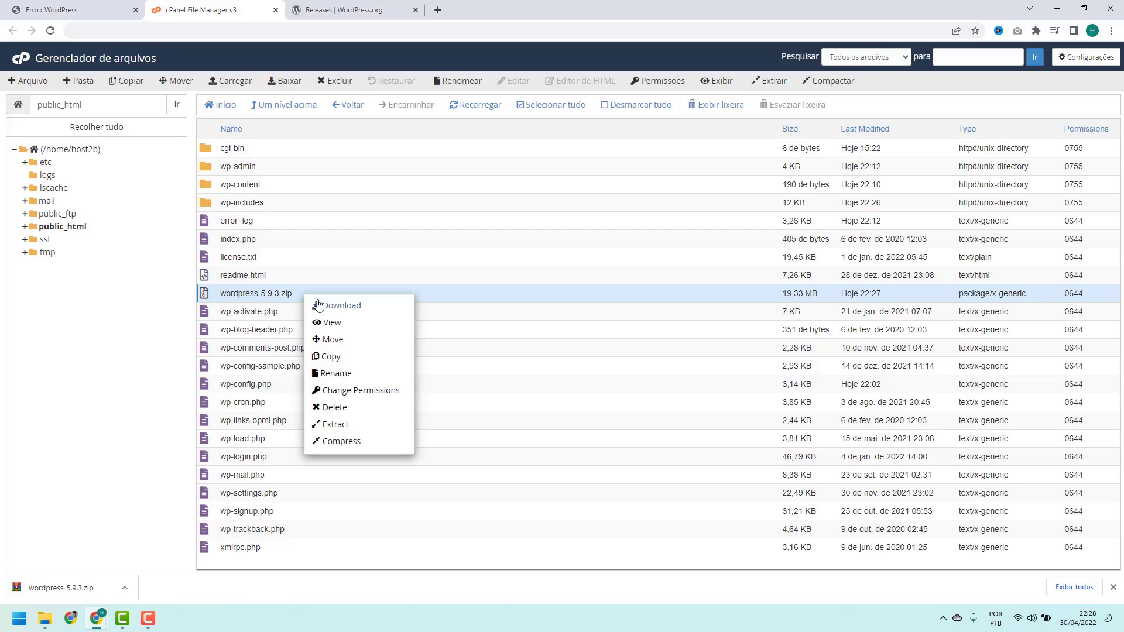
pyautogui.click(342, 429)
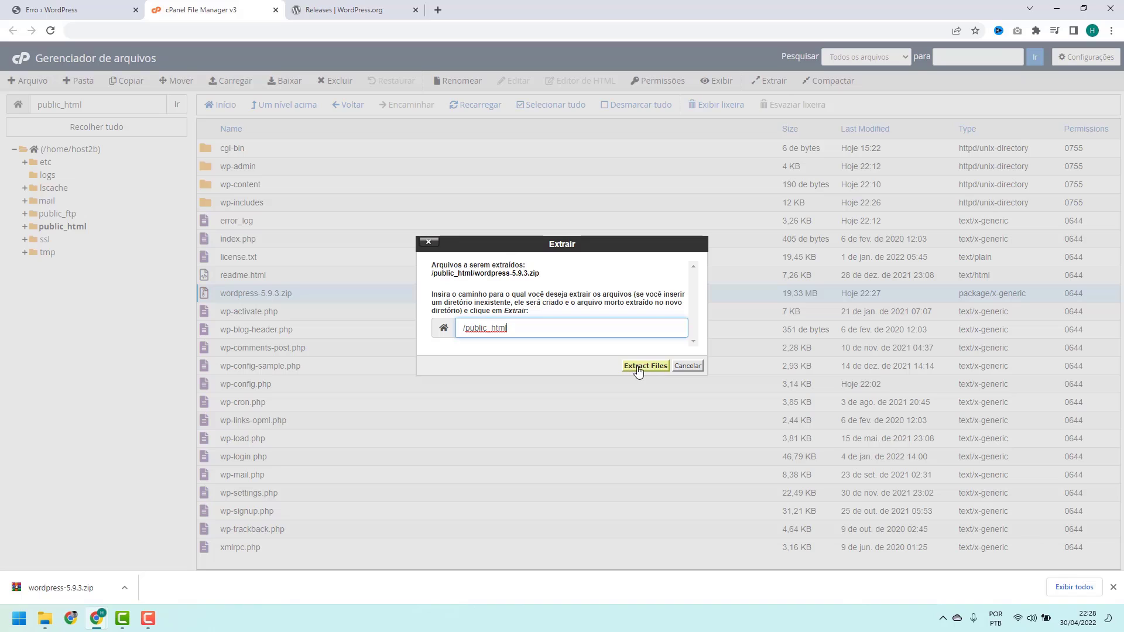
pyautogui.click(645, 365)
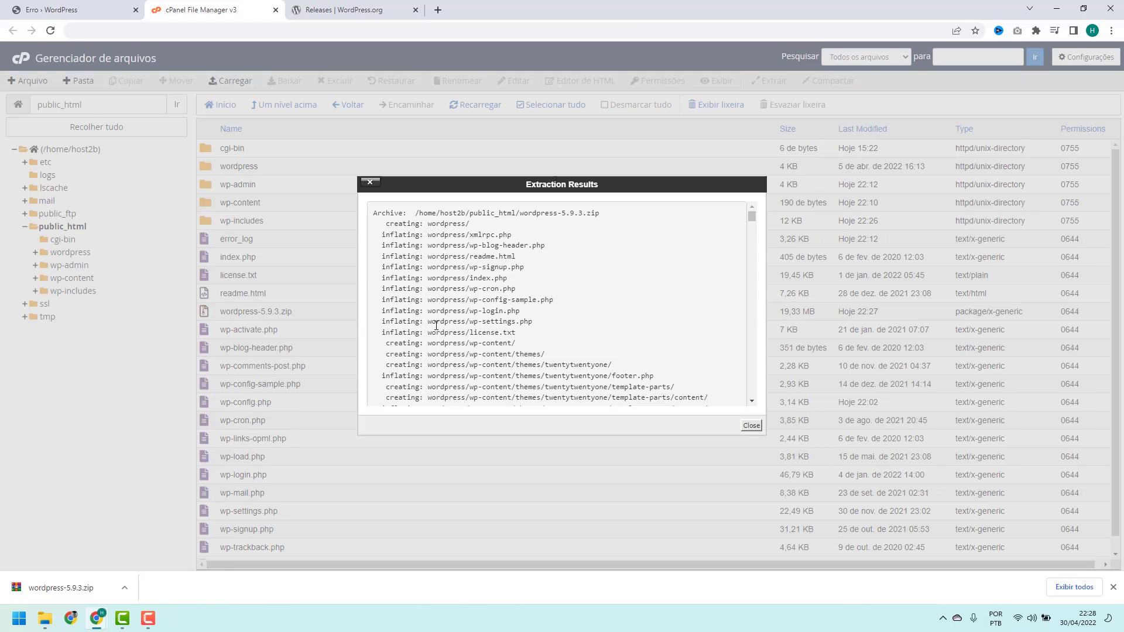
pyautogui.scroll(-8, 436, 331)
pyautogui.scroll(10, 436, 330)
pyautogui.click(752, 427)
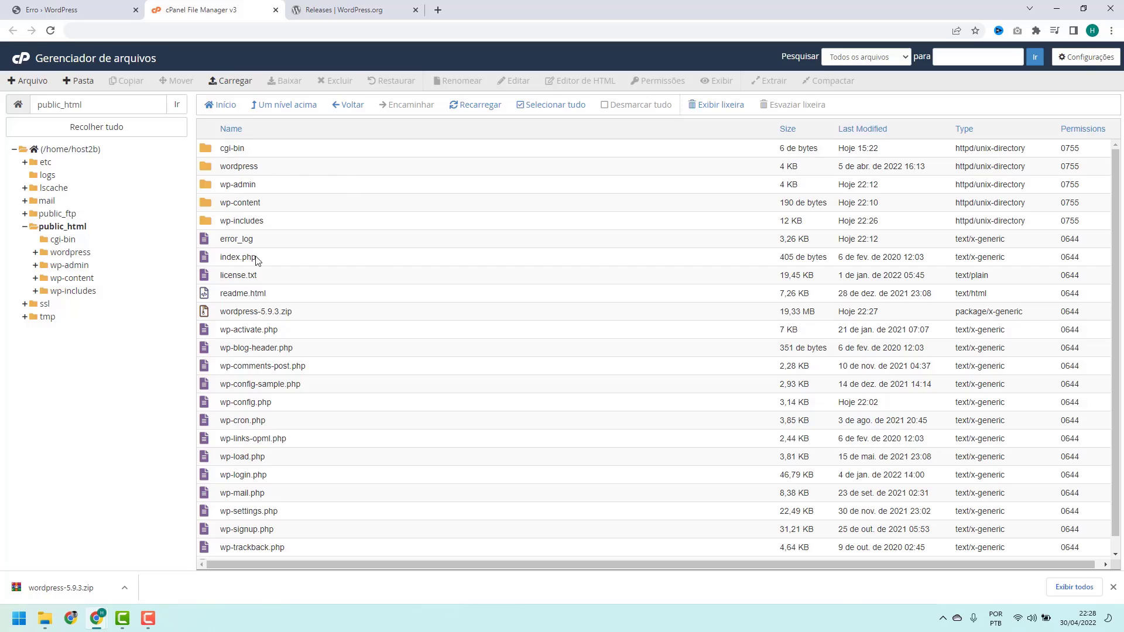
# Inspect the extracted wordpress folder's contents and go back to public_html
pyautogui.doubleClick(277, 169)
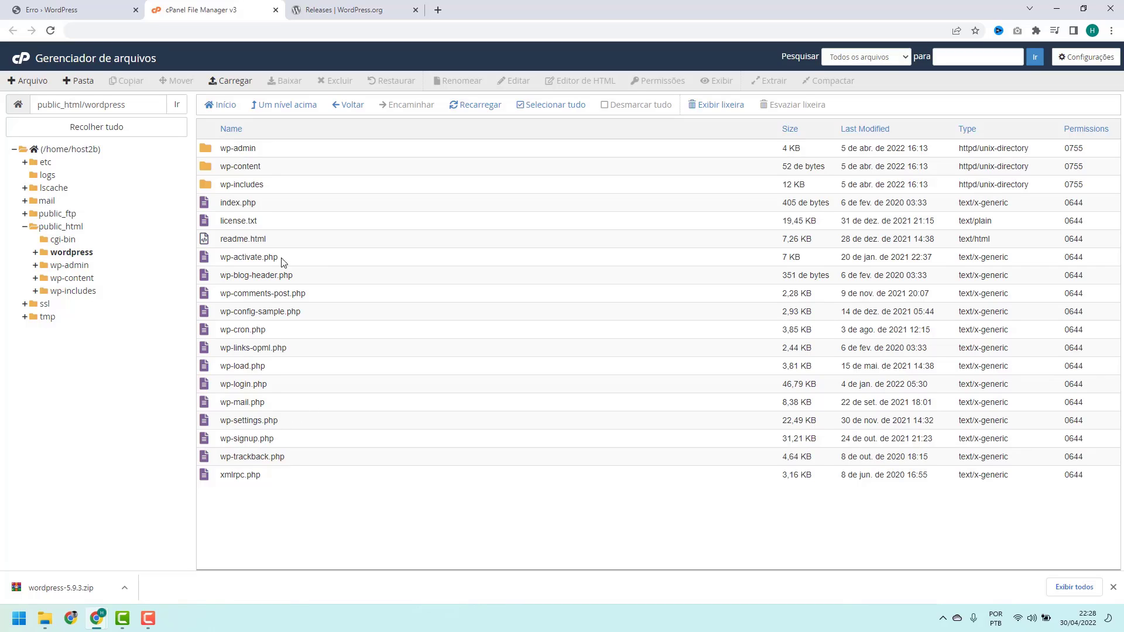
pyautogui.click(274, 105)
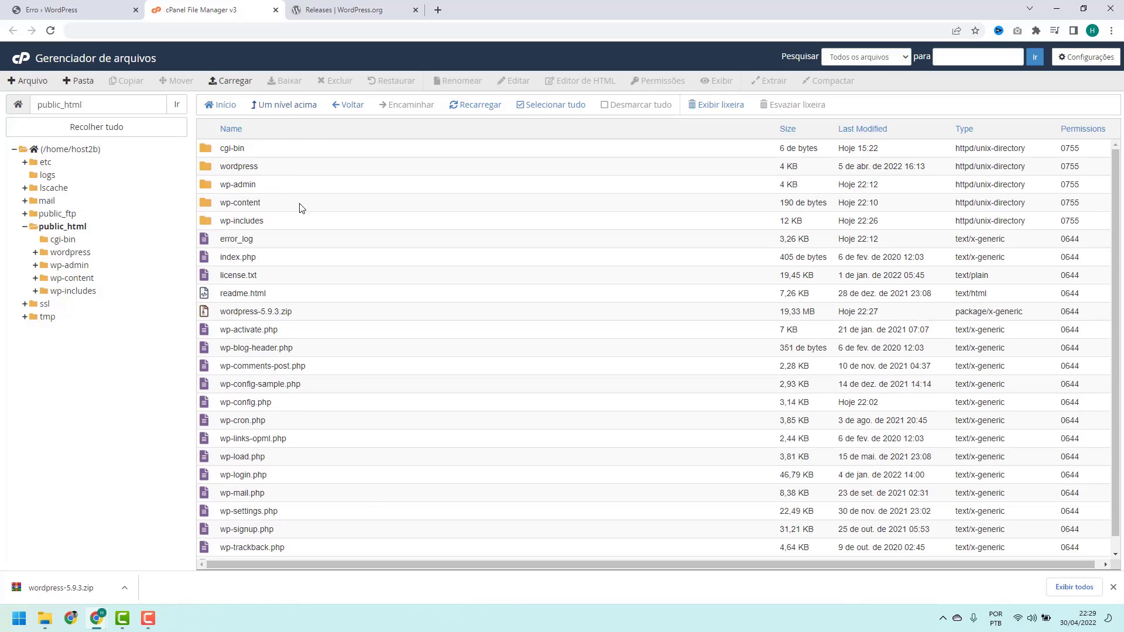
pyautogui.scroll(-1, 271, 204)
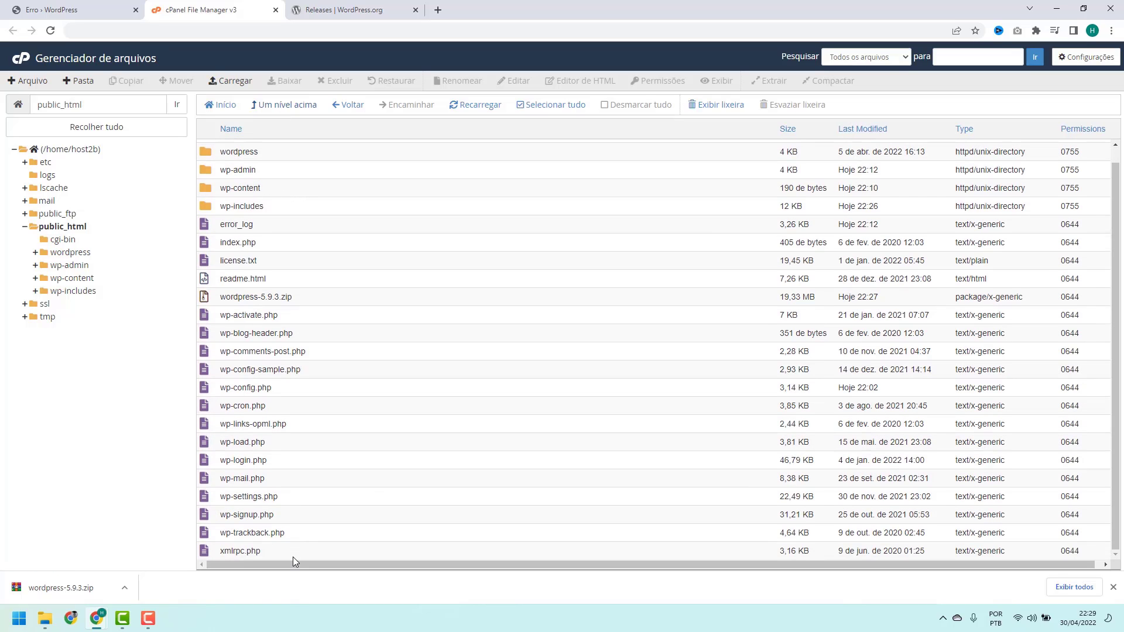
pyautogui.scroll(1, 290, 491)
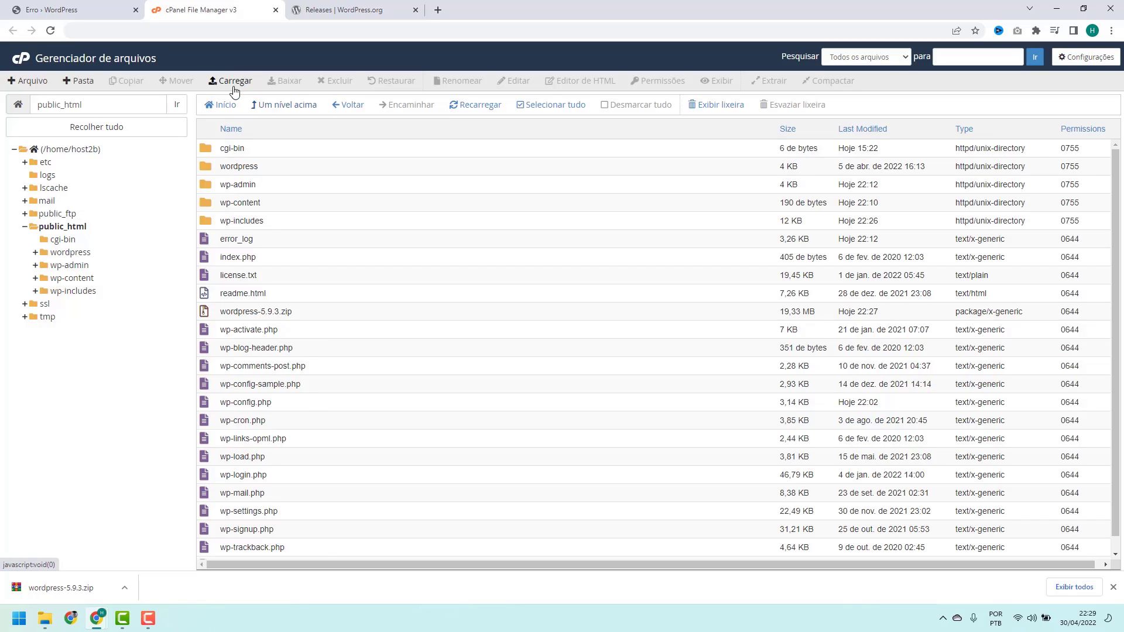
# Create a new folder named backup in public_html
pyautogui.click(80, 88)
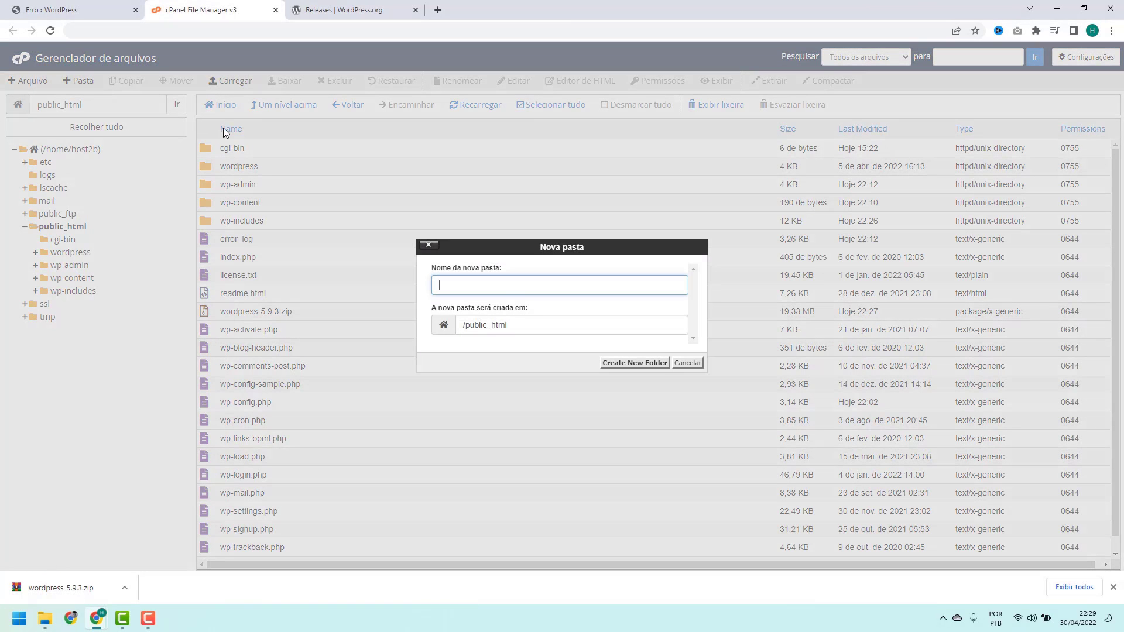
pyautogui.write('backup')
pyautogui.click(621, 364)
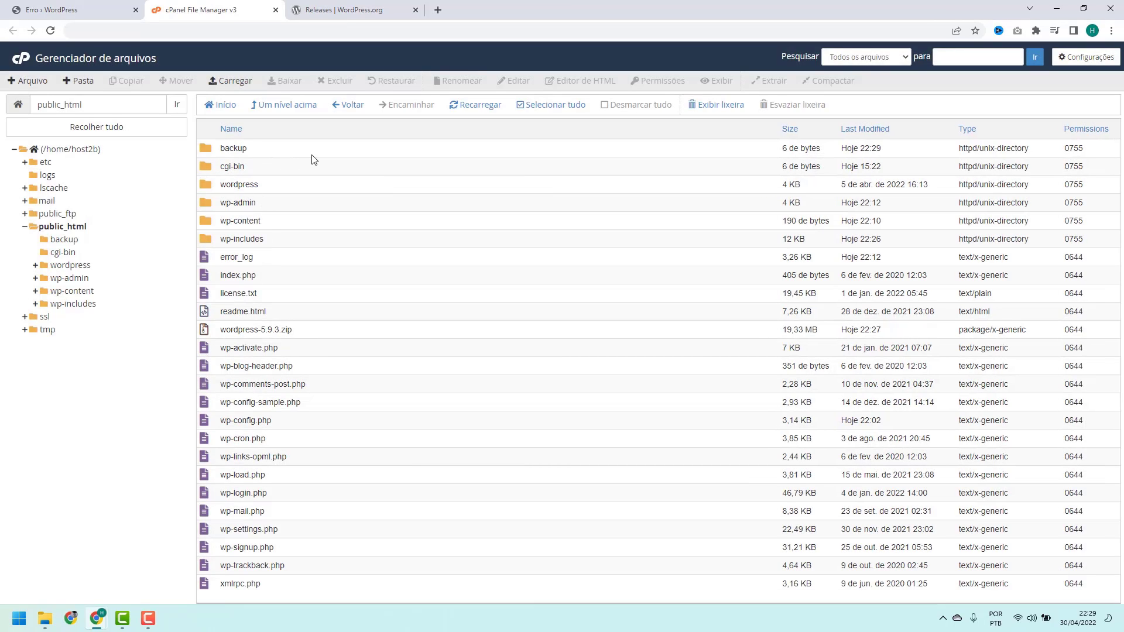
# Select wp-admin through xmlrpc.php, leaving out wp-content and wp-config.php
pyautogui.click(293, 209)
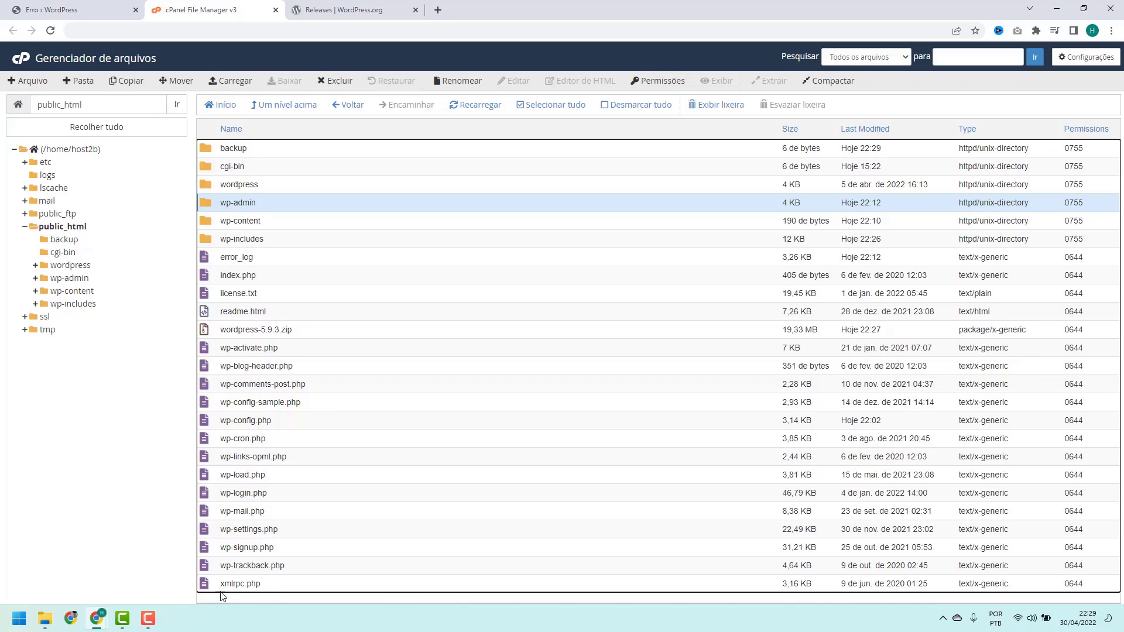
pyautogui.keyDown('shift'); pyautogui.click(271, 589); pyautogui.keyUp('shift')
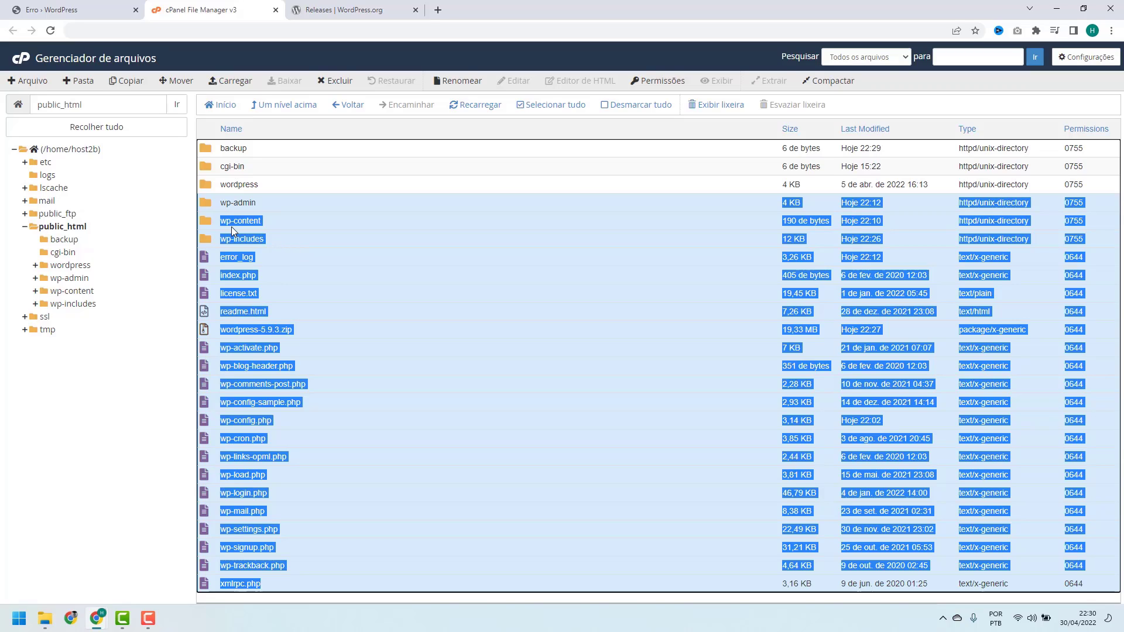
pyautogui.keyDown('ctrl'); pyautogui.click(272, 224); pyautogui.keyUp('ctrl')
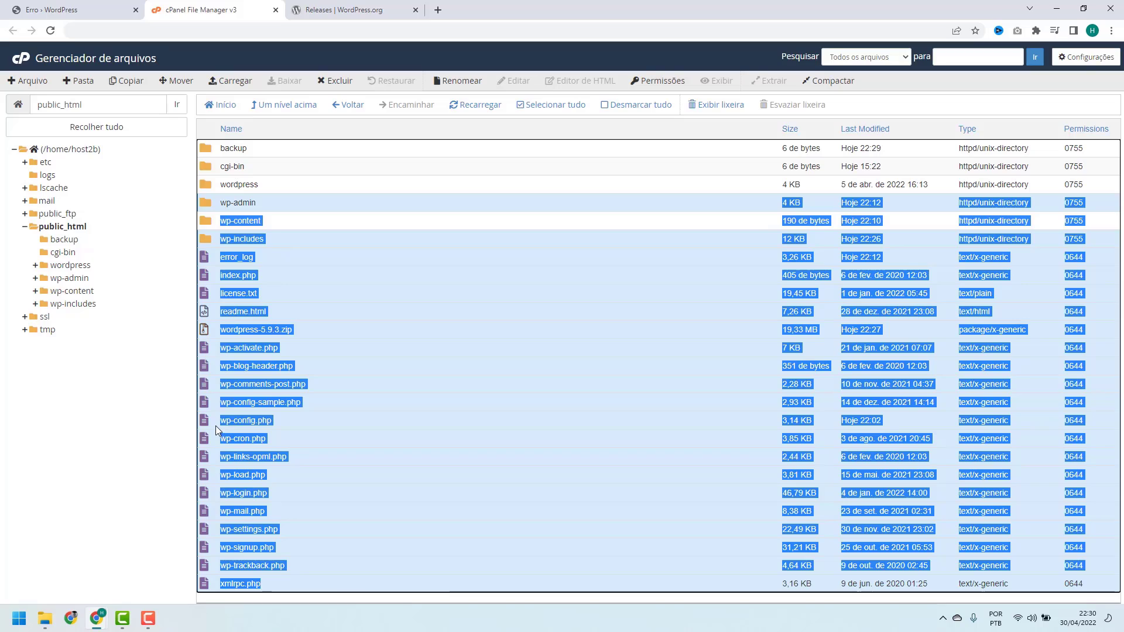
pyautogui.keyDown('ctrl'); pyautogui.click(291, 418); pyautogui.keyUp('ctrl')
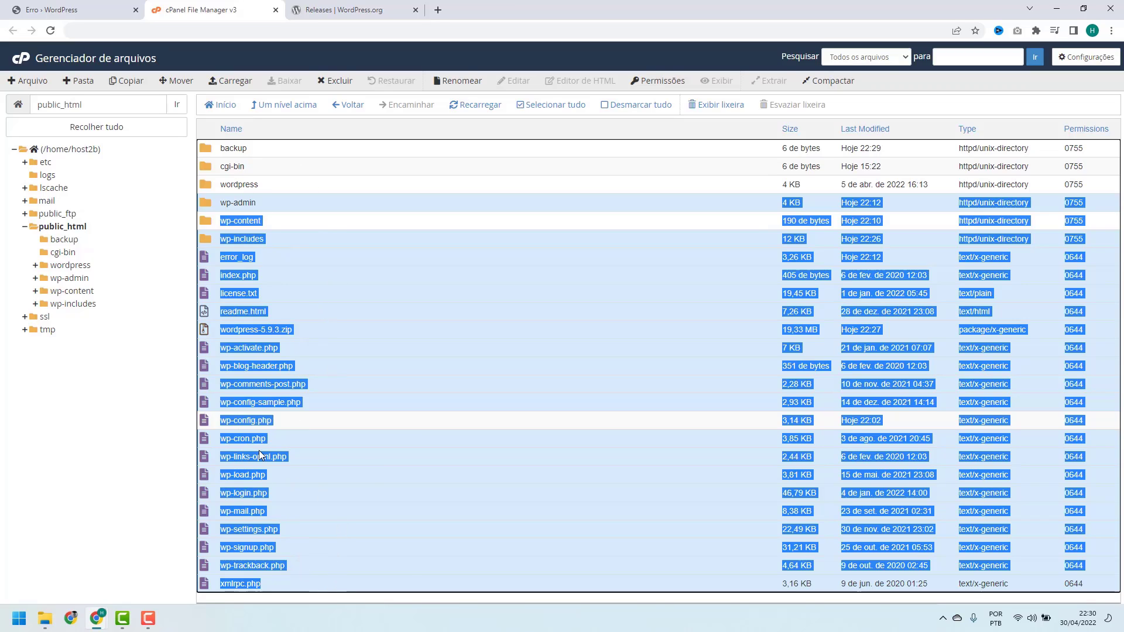
# Move the selected old core files into /public_html/backup
pyautogui.click(174, 86)
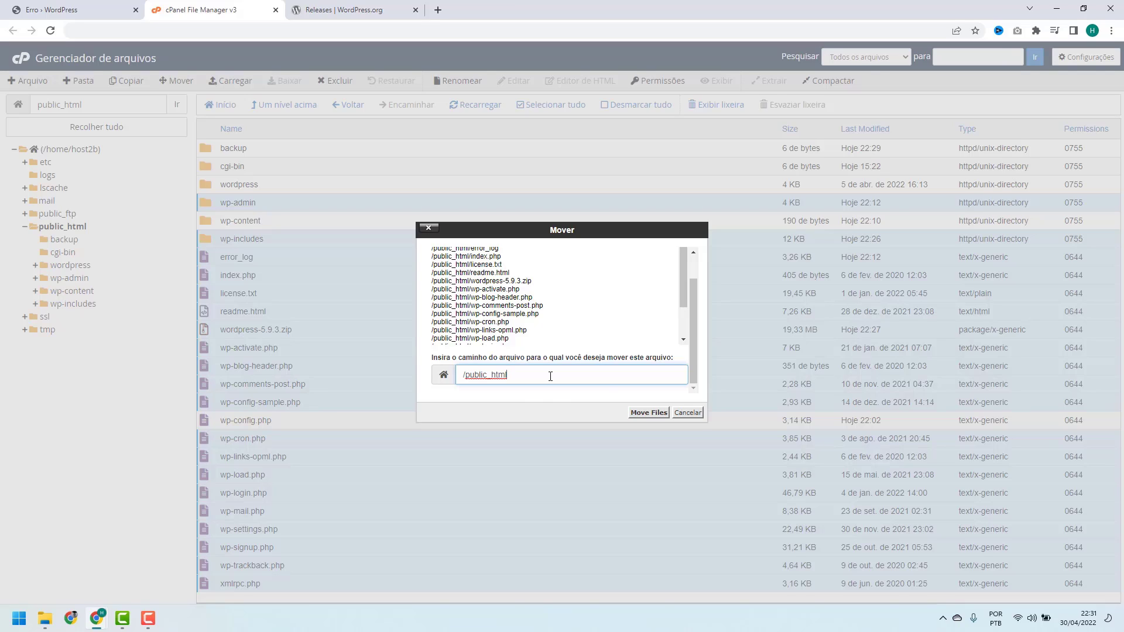
pyautogui.write('/ba')
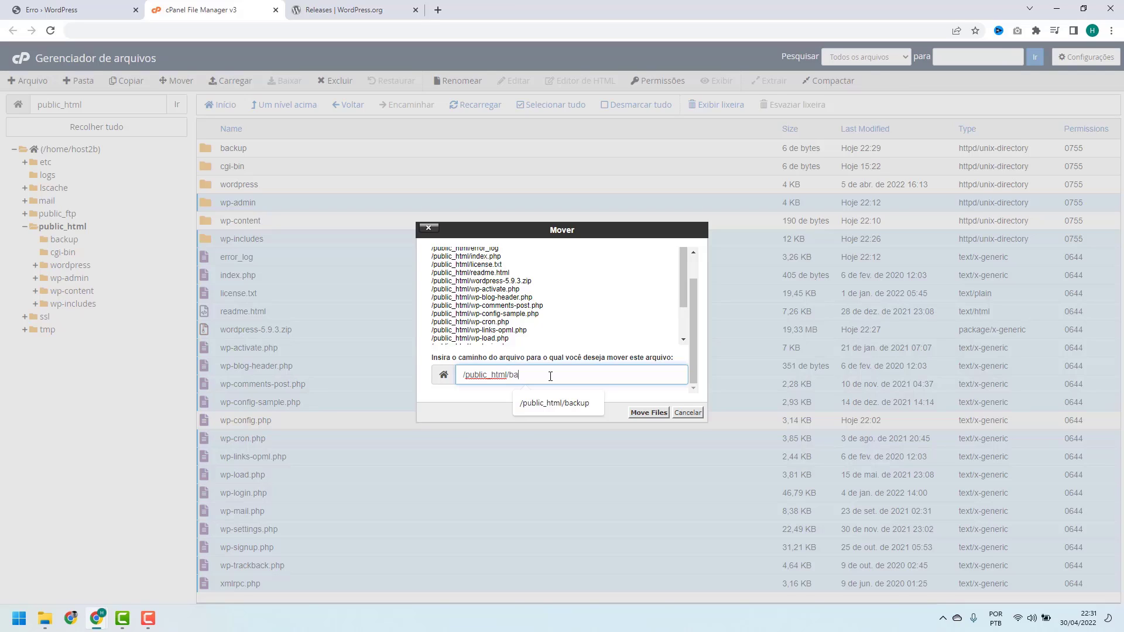
pyautogui.write('ckup')
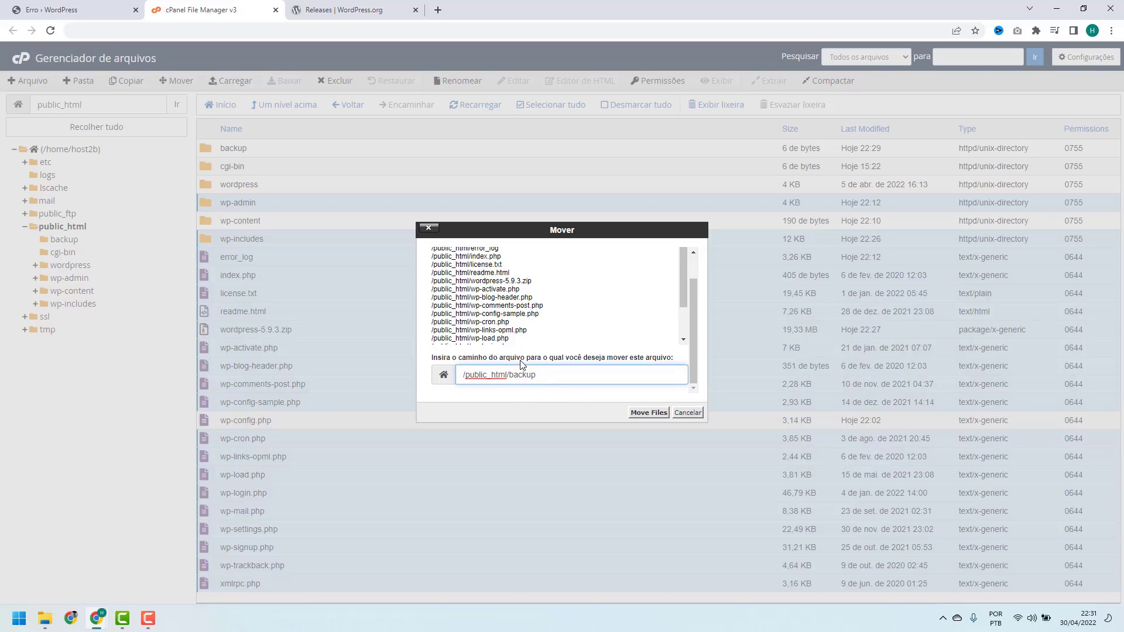
pyautogui.click(644, 415)
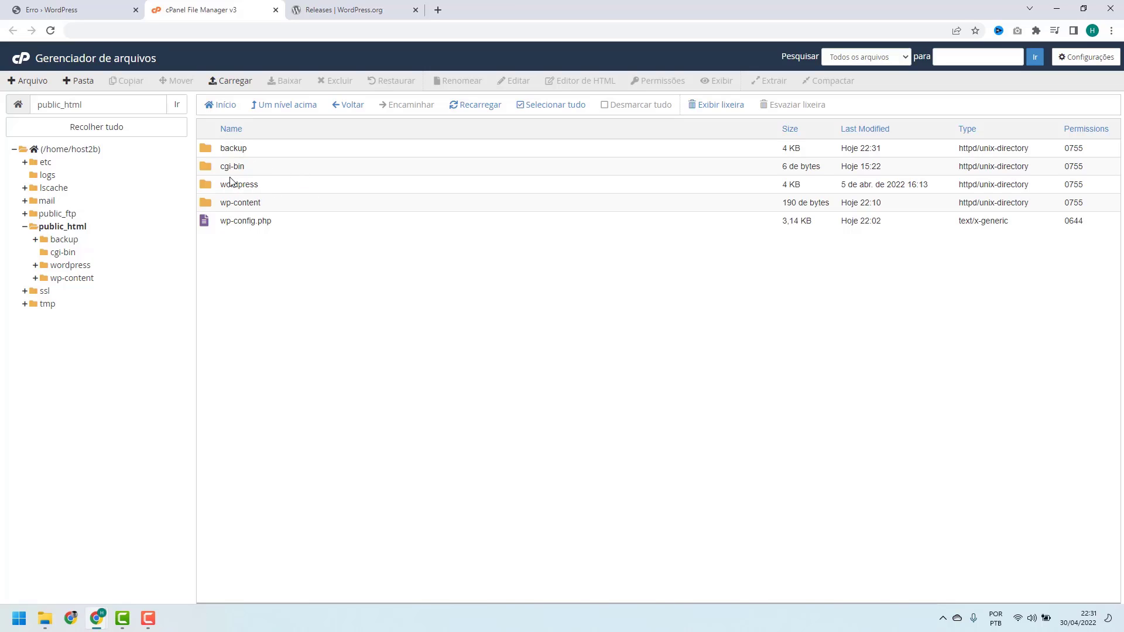
# Move wp-admin through xmlrpc.php from the wordpress folder into /public_html, then return to public_html
pyautogui.doubleClick(263, 184)
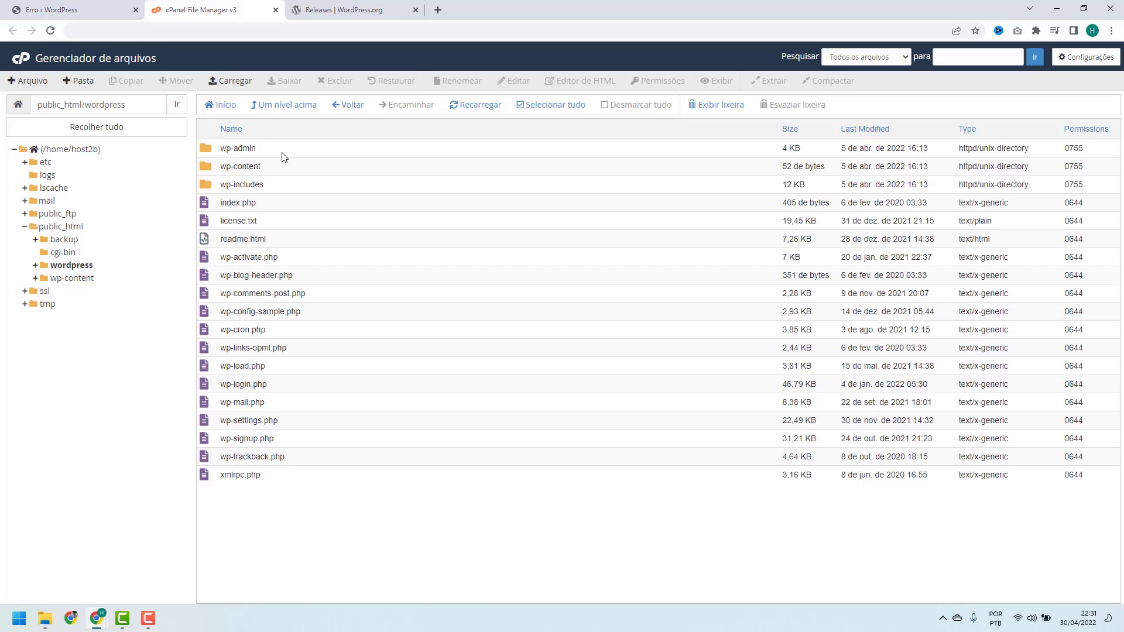
pyautogui.click(280, 153)
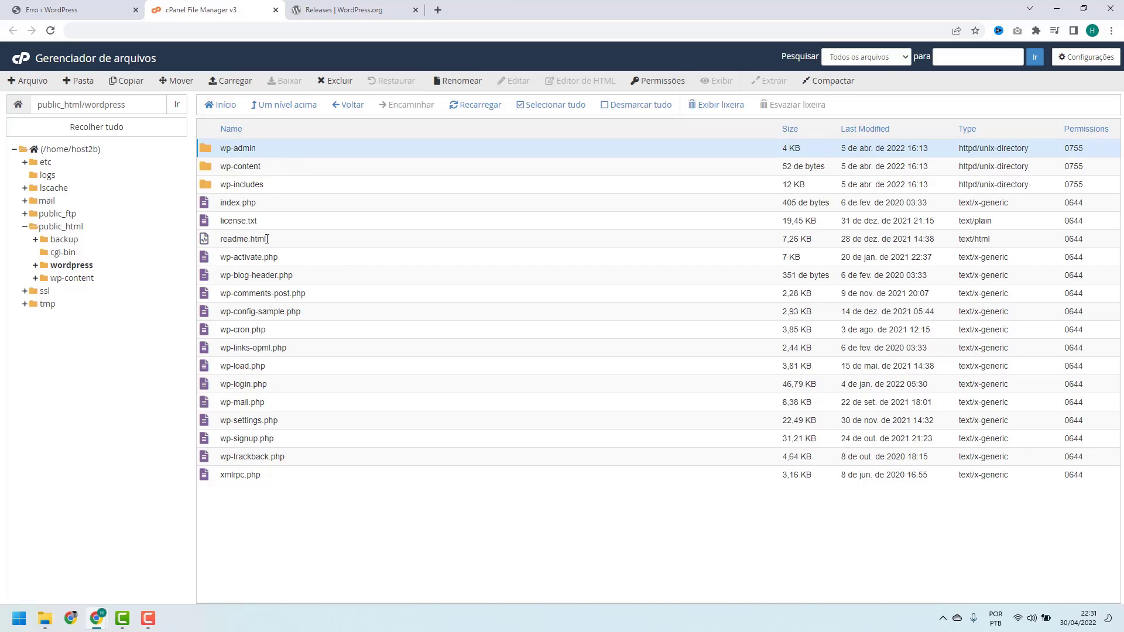
pyautogui.keyDown('shift'); pyautogui.click(282, 477); pyautogui.keyUp('shift')
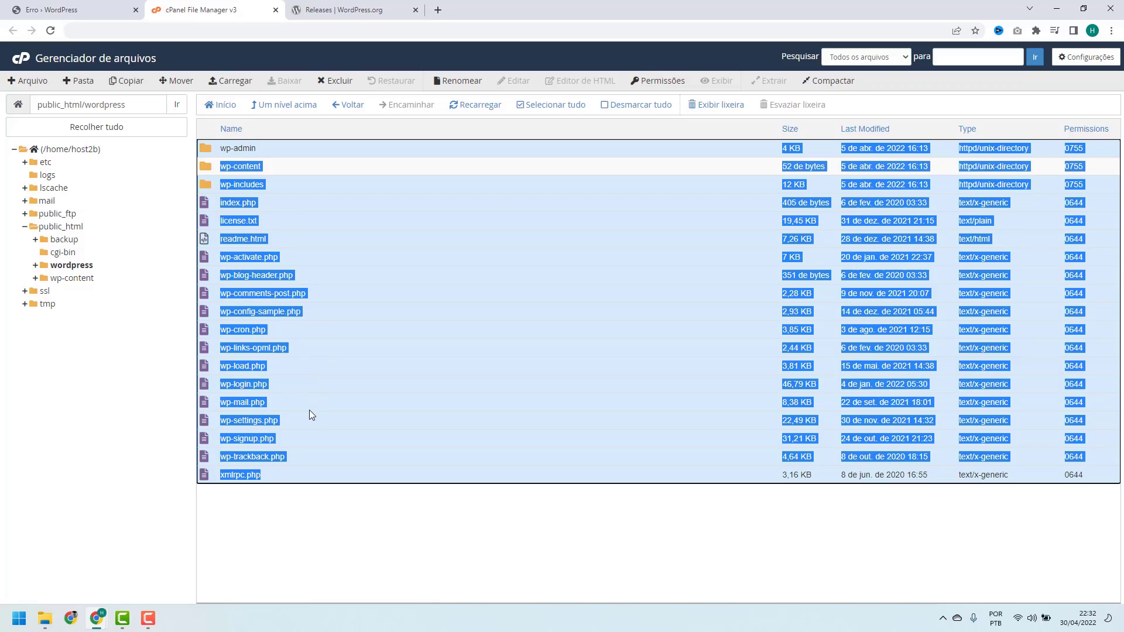
pyautogui.click(181, 86)
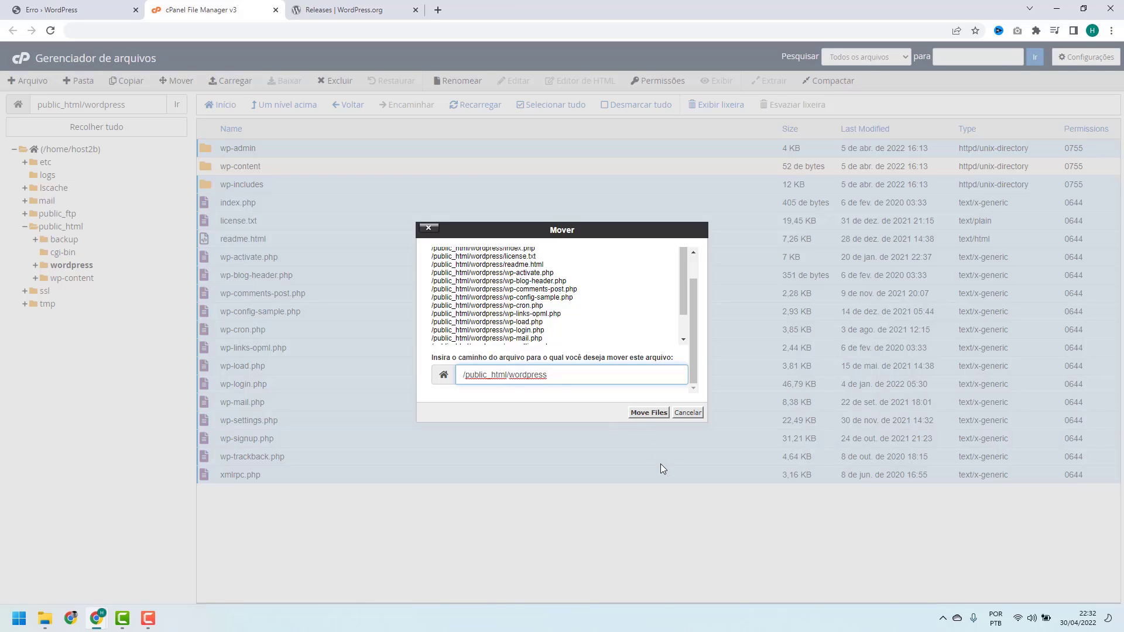
pyautogui.press('BackSpace')
pyautogui.press('BackSpace')
pyautogui.press('BackSpace')
pyautogui.press('BackSpace')
pyautogui.press('BackSpace')
pyautogui.press('BackSpace')
pyautogui.press('BackSpace')
pyautogui.press('BackSpace')
pyautogui.press('BackSpace')
pyautogui.press('BackSpace')
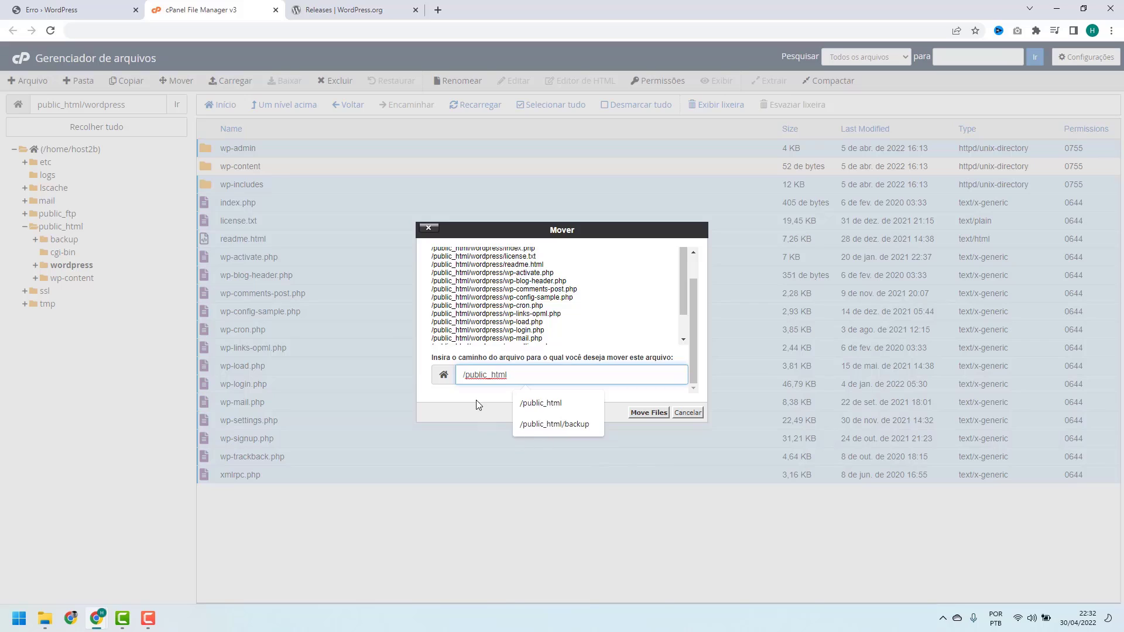
pyautogui.click(463, 373)
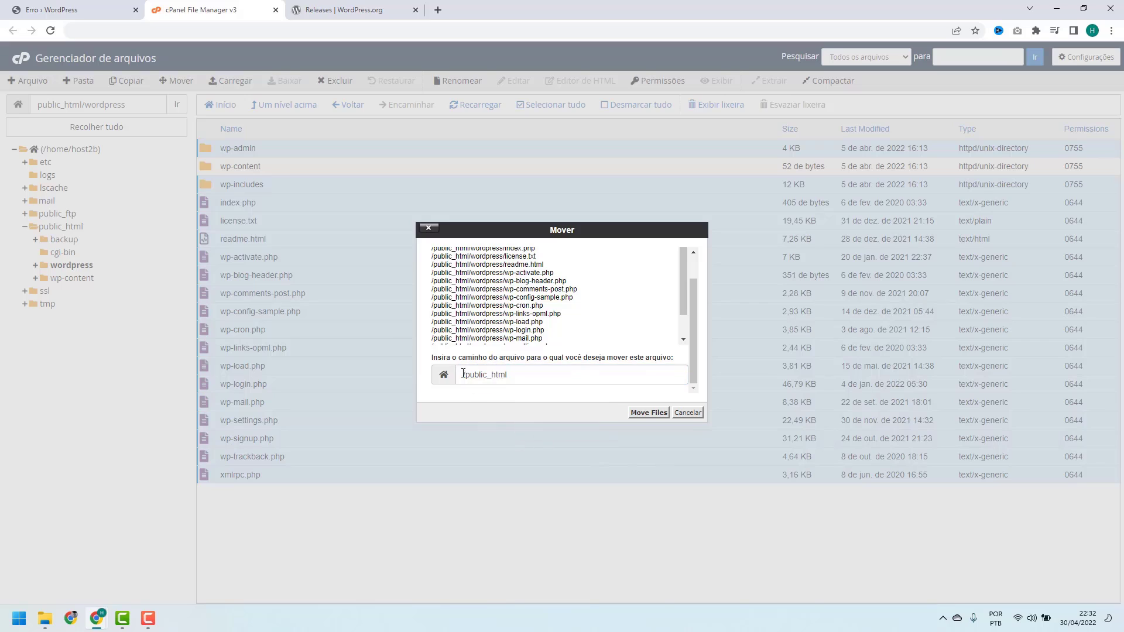
pyautogui.click(642, 414)
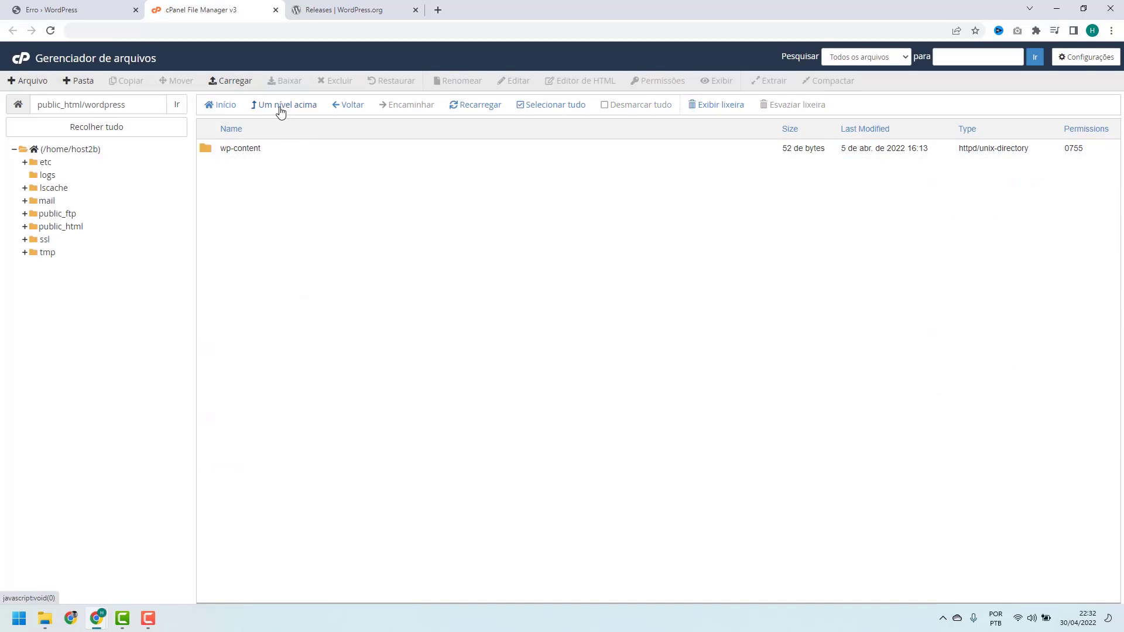
pyautogui.click(288, 109)
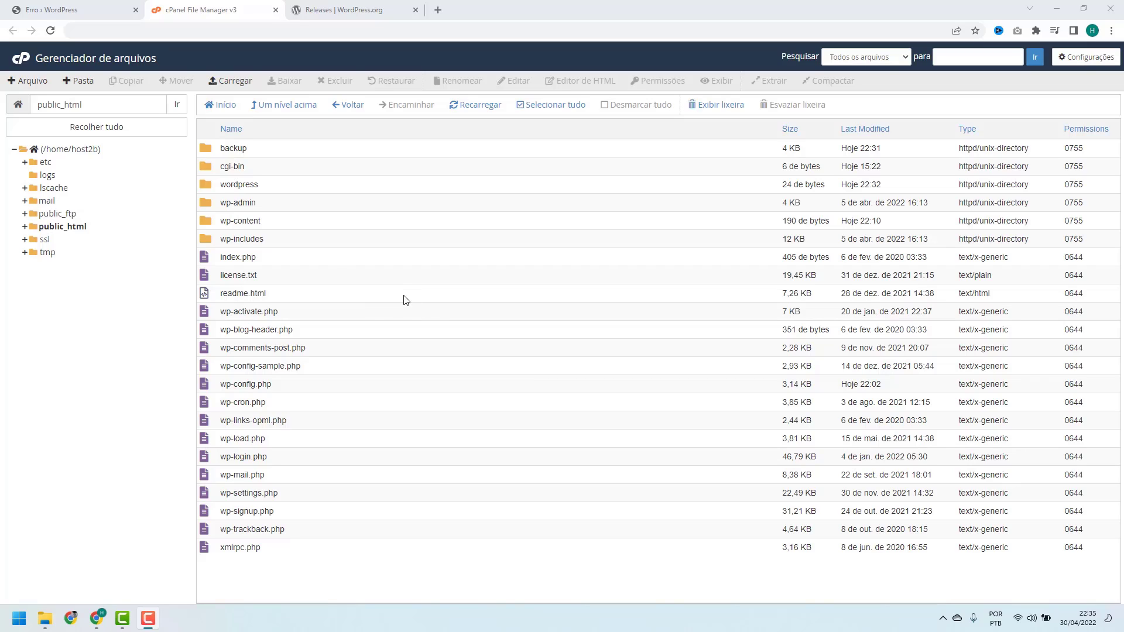
# Reload the host2b.online site and scroll through the resulting page
pyautogui.click(88, 10)
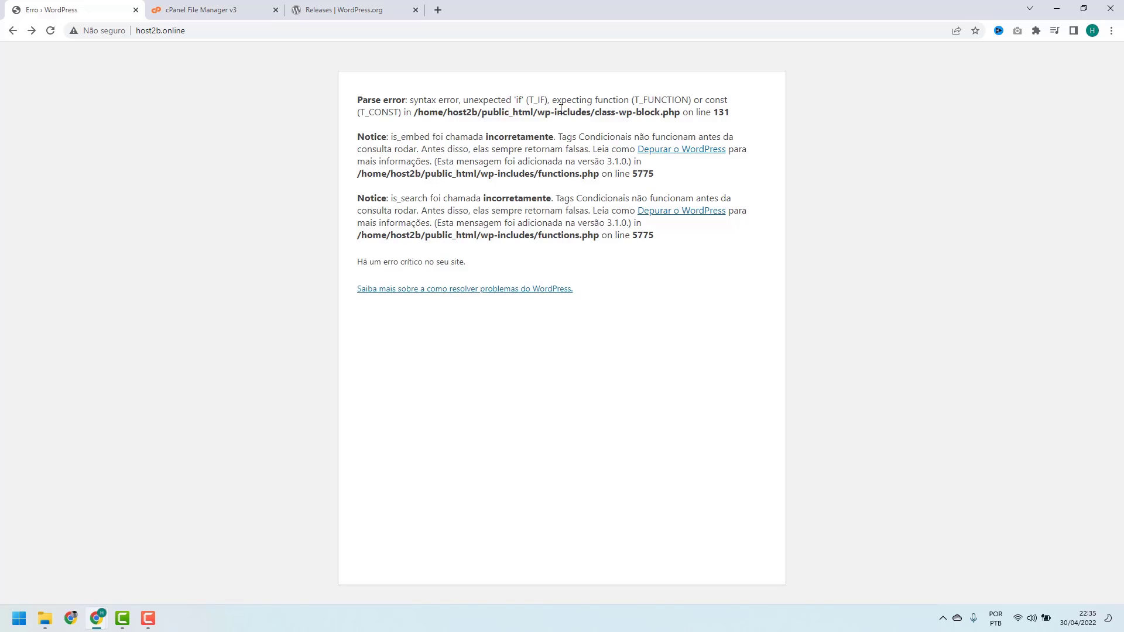
pyautogui.click(50, 31)
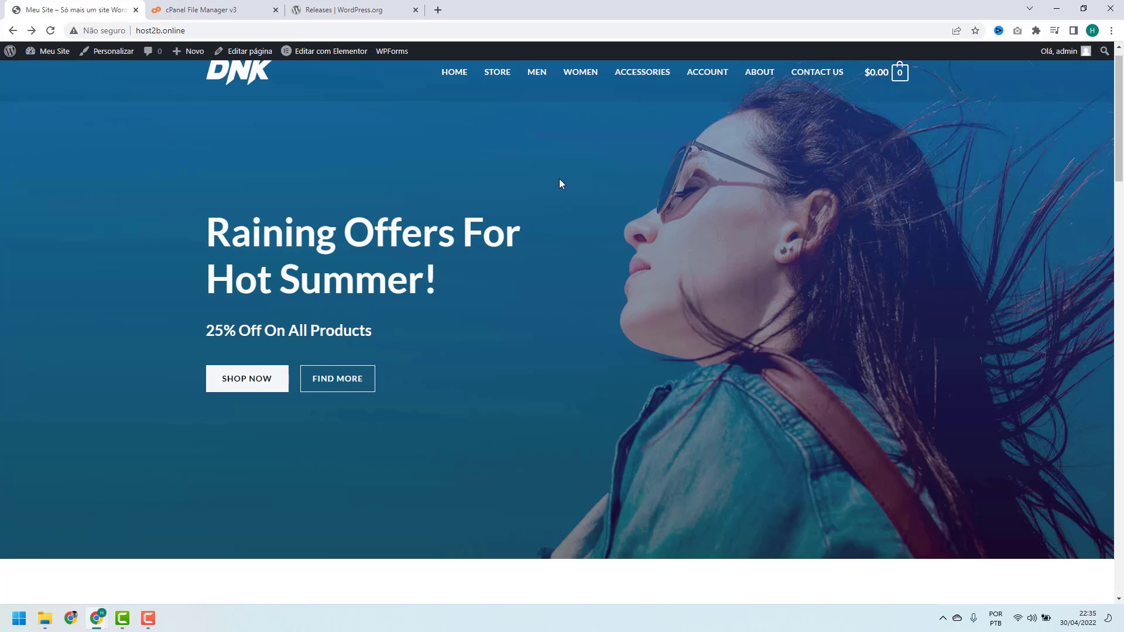
pyautogui.scroll(-20, 459, 188)
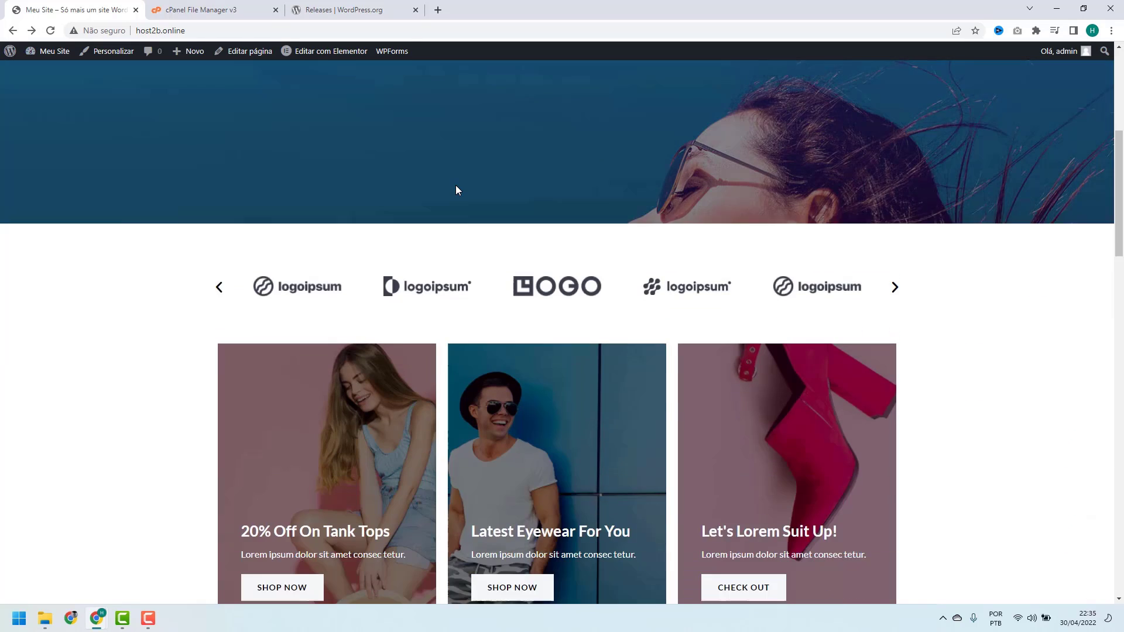
pyautogui.scroll(-5, 458, 191)
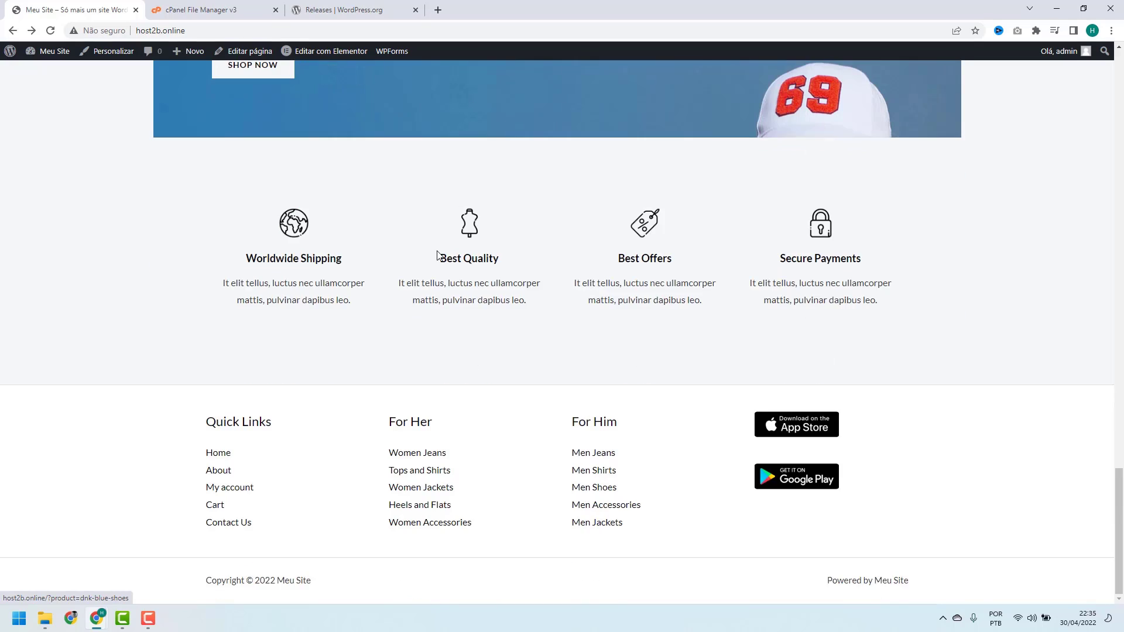
pyautogui.scroll(20, 409, 392)
pyautogui.scroll(4, 381, 391)
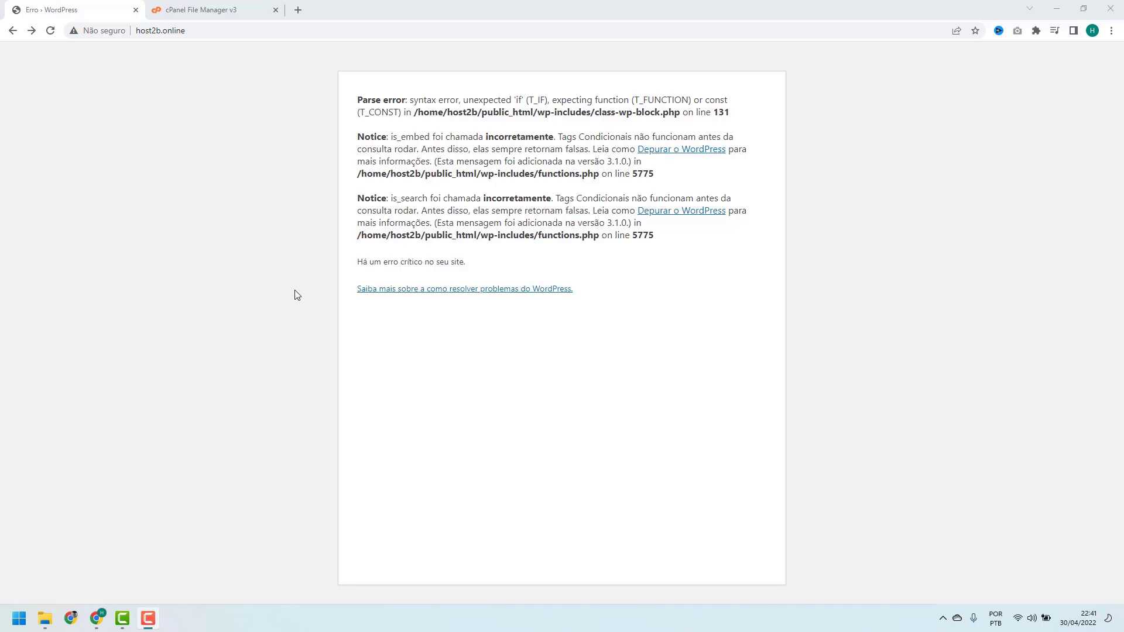
# Enable 'Mostrar arquivos ocultos (dotfiles)' in File Manager settings and save
pyautogui.click(209, 10)
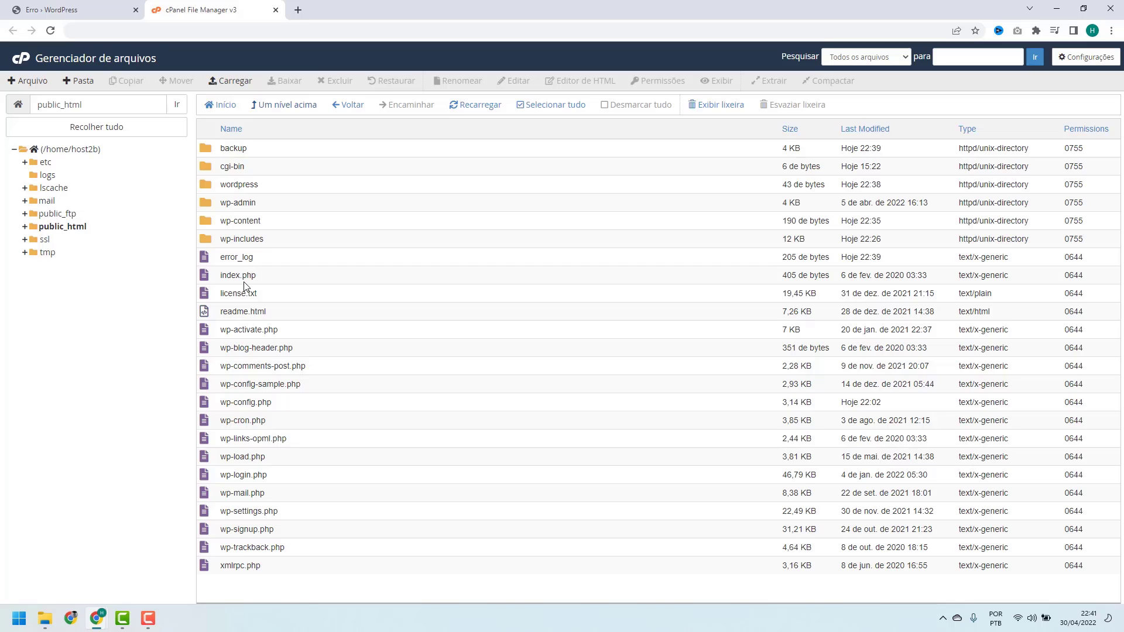
pyautogui.click(1080, 58)
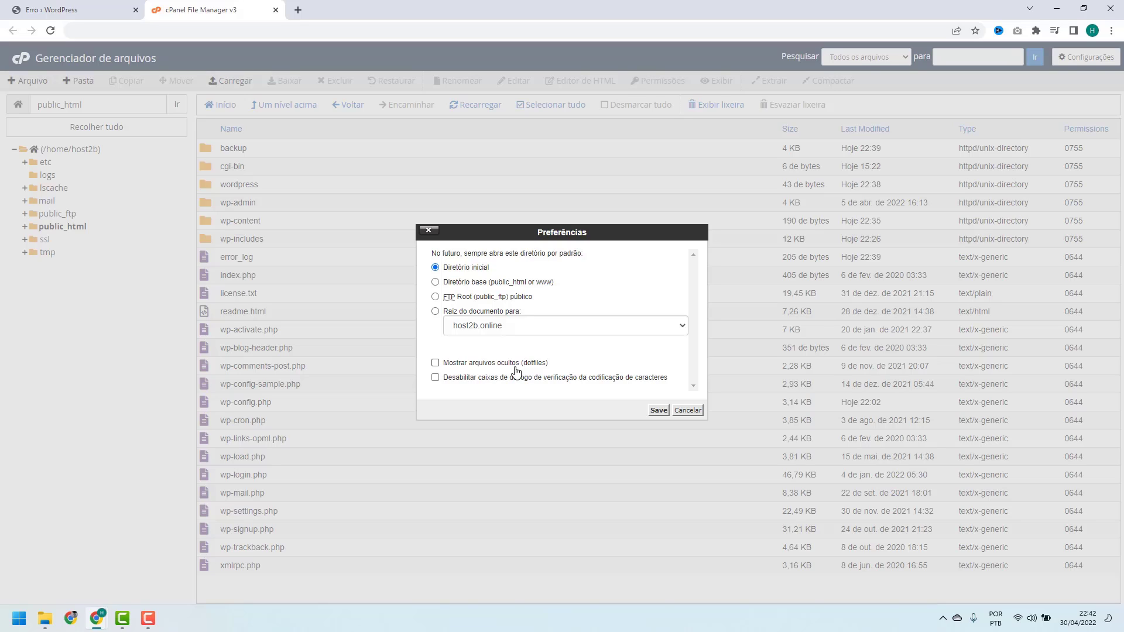
pyautogui.click(435, 367)
pyautogui.click(658, 411)
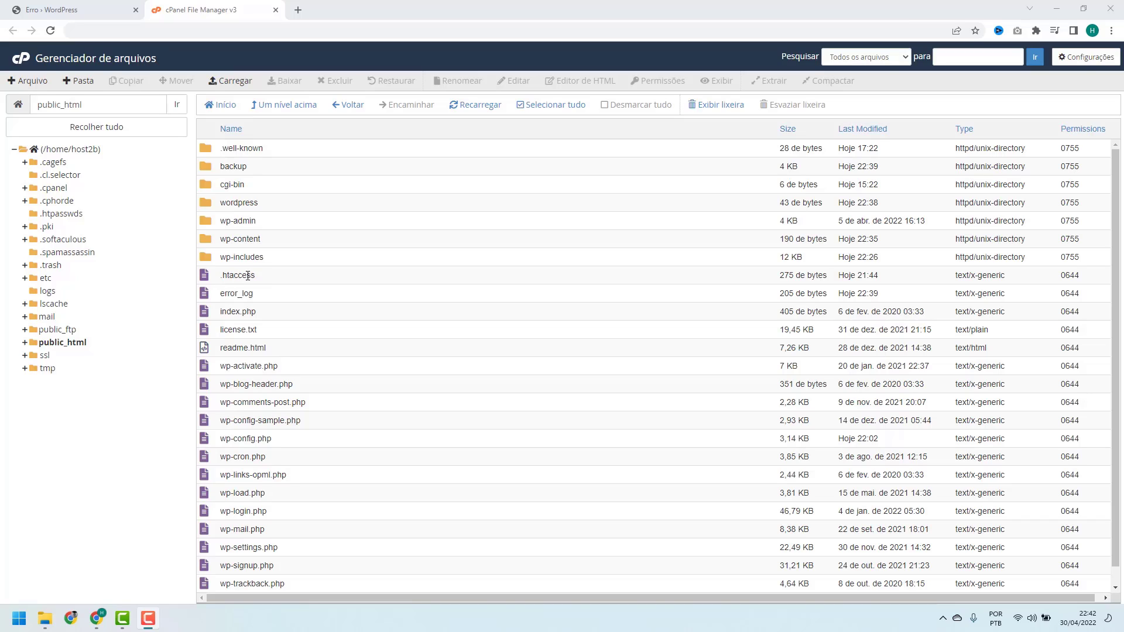
# Rename the .htaccess file in public_html to .htaccess-antigo
pyautogui.click(260, 276)
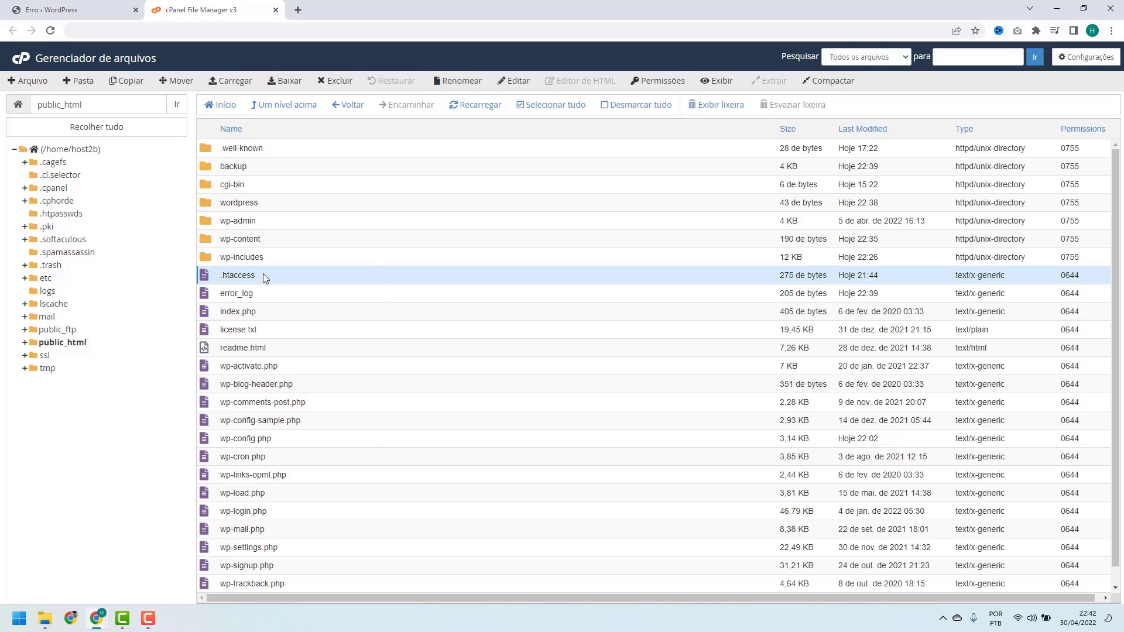
pyautogui.rightClick(262, 277)
pyautogui.click(304, 274)
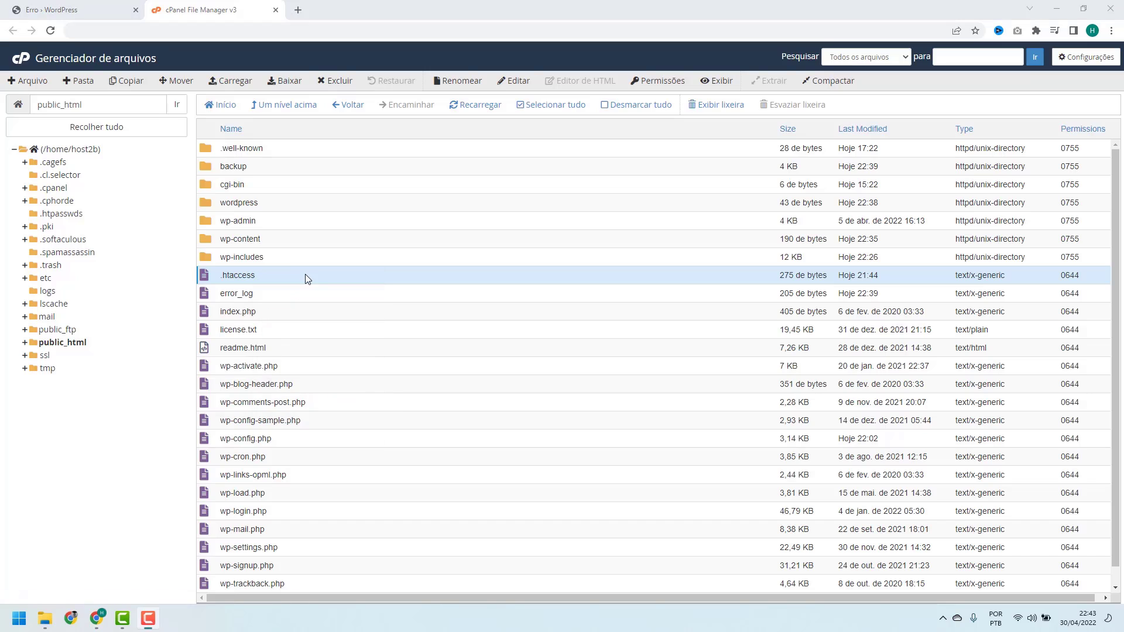
pyautogui.rightClick(305, 274)
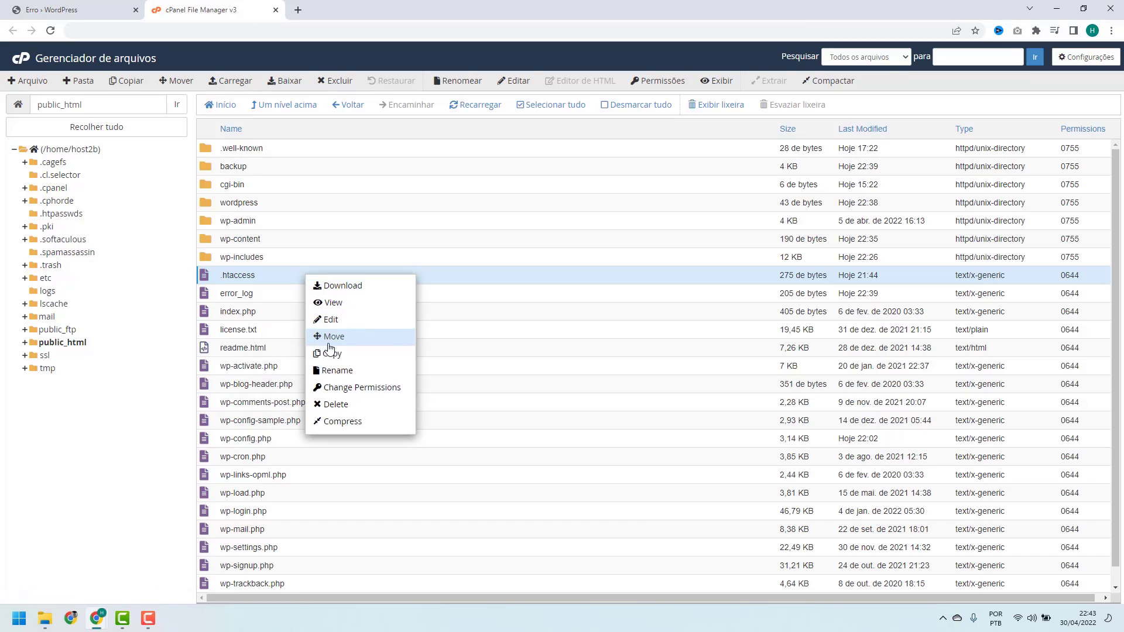
pyautogui.click(335, 375)
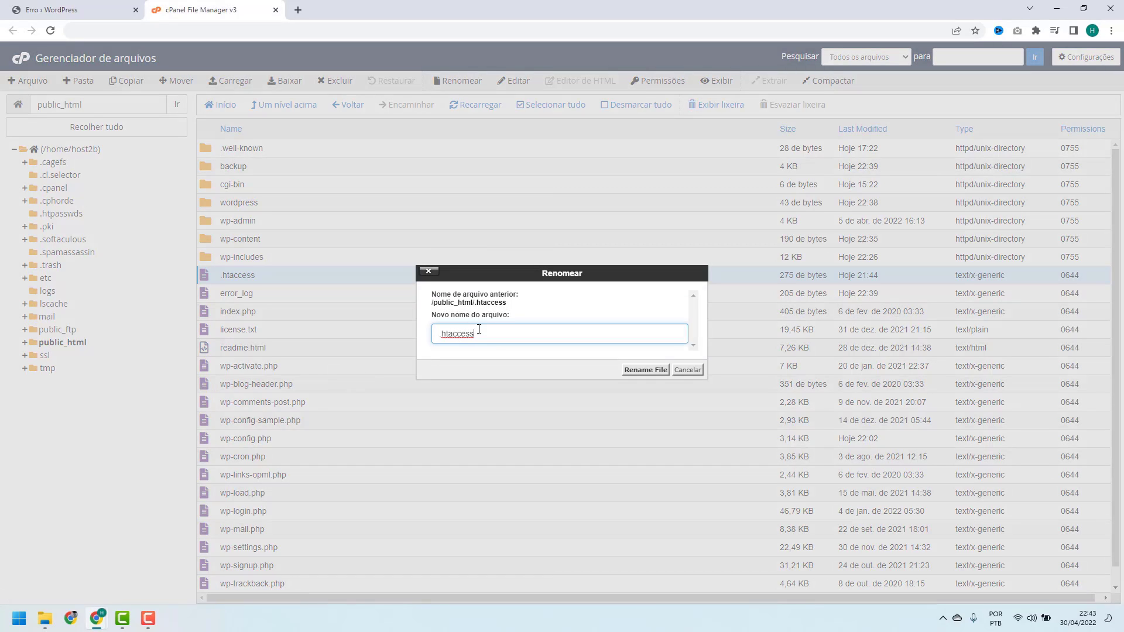
pyautogui.write('-antigo')
pyautogui.click(635, 375)
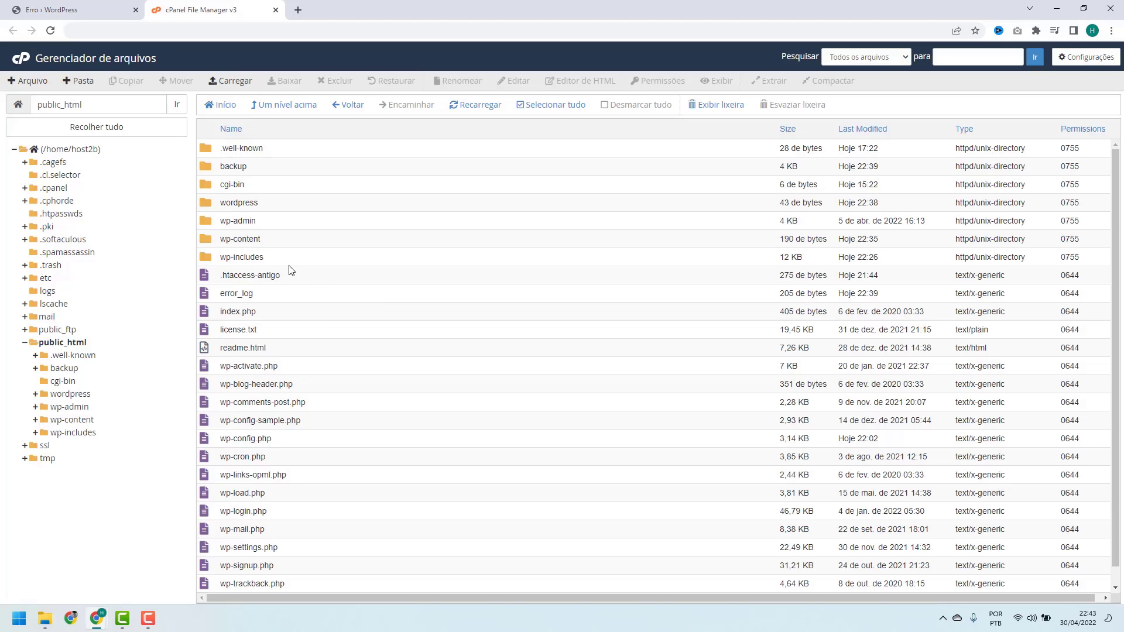
# Create a new empty file named .htaccess in public_html and bring up its actions menu
pyautogui.click(30, 82)
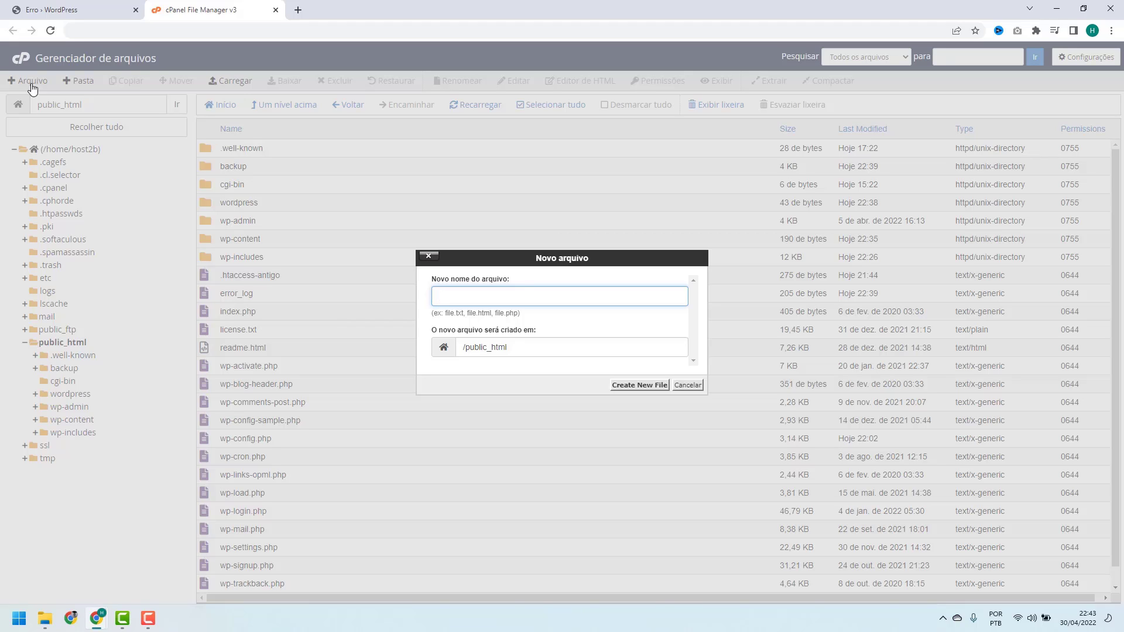
pyautogui.write('.htaccess')
pyautogui.click(630, 387)
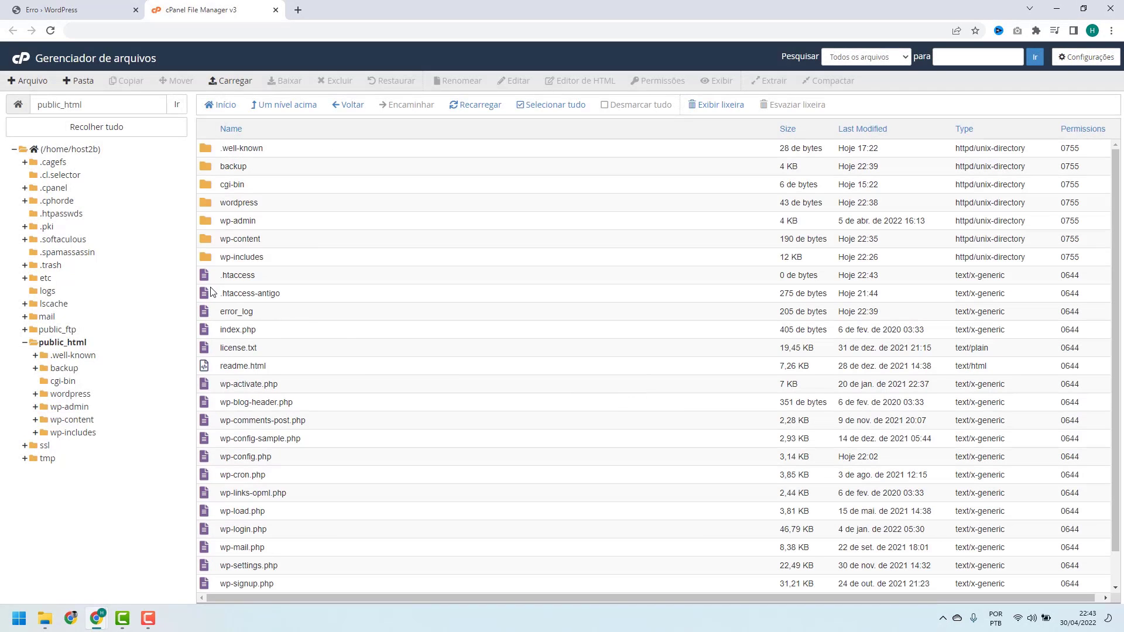
pyautogui.click(284, 278)
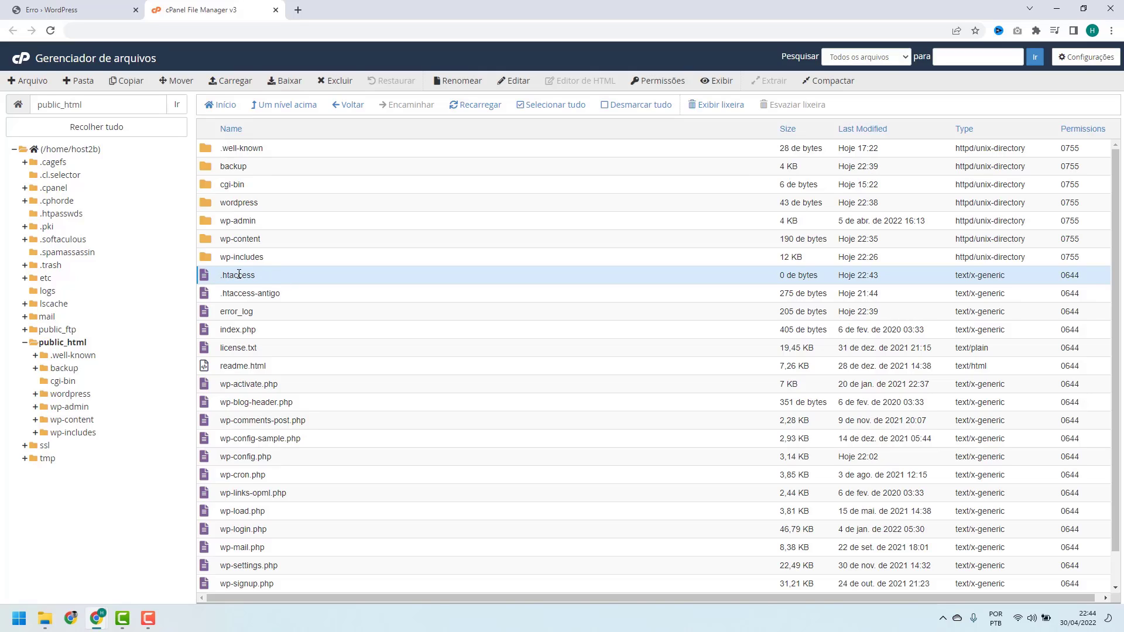
pyautogui.rightClick(259, 277)
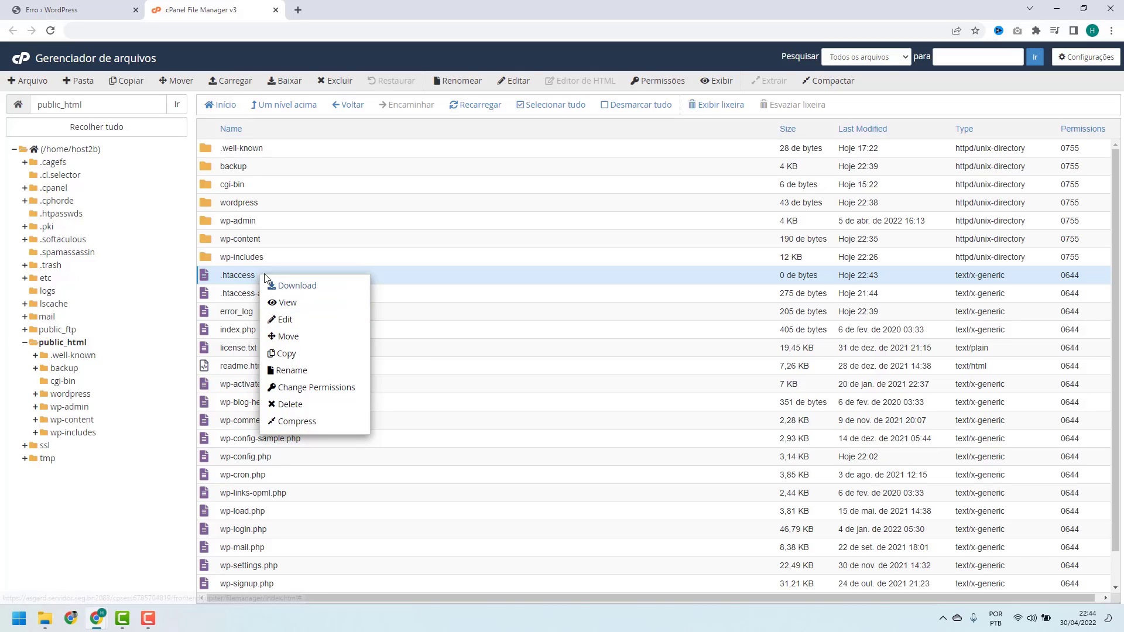
# Open the new .htaccess in the code editor, confirming the encoding dialog
pyautogui.click(291, 321)
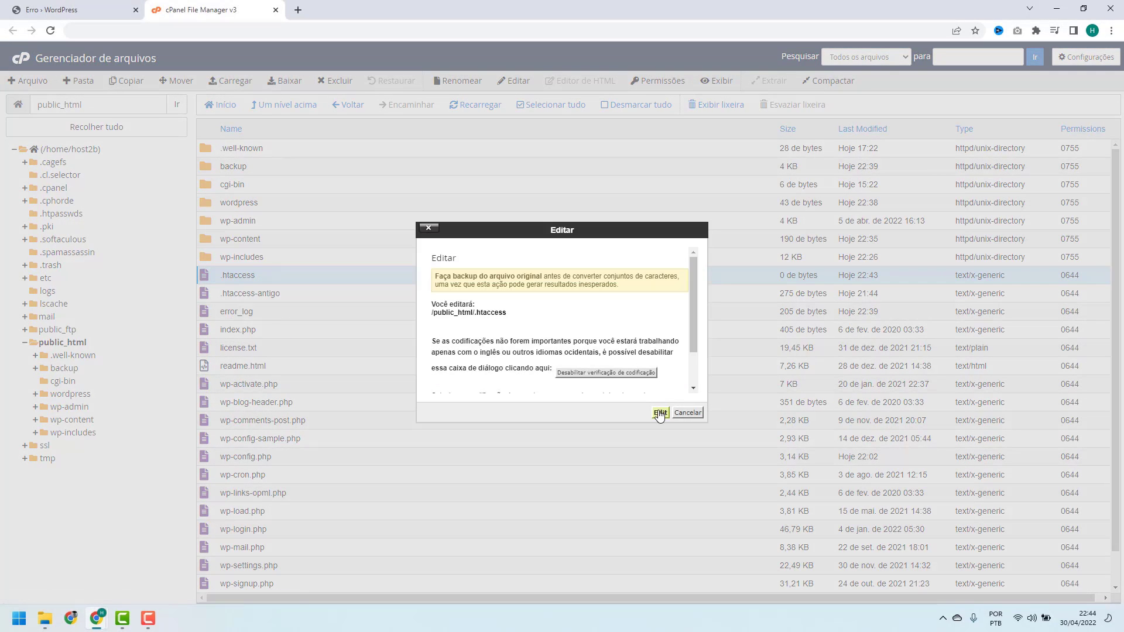
pyautogui.click(660, 414)
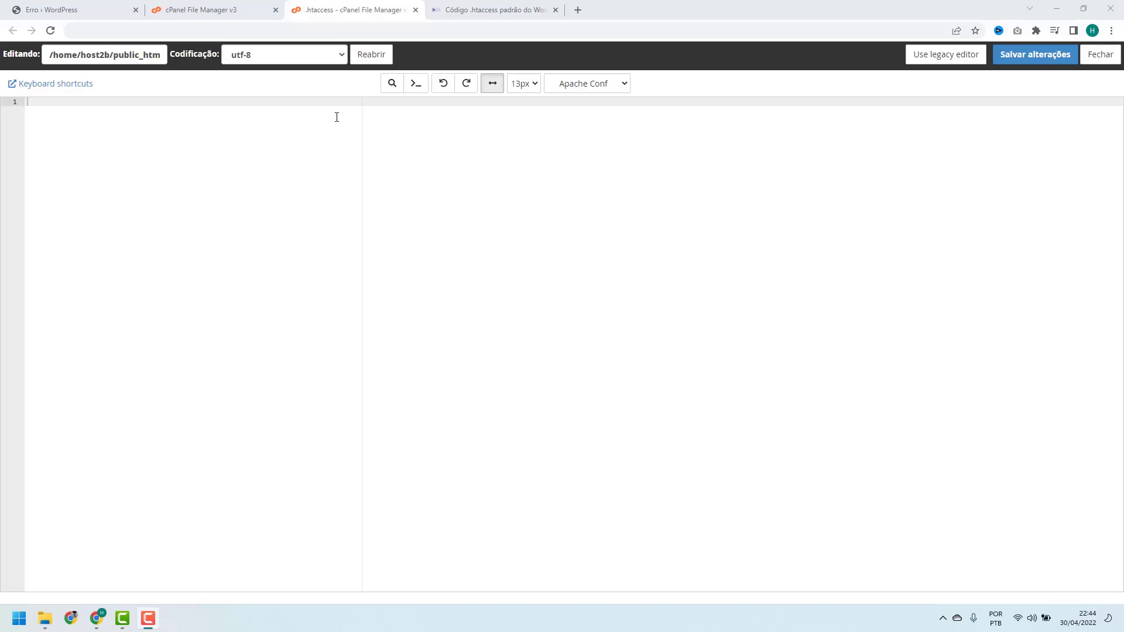
# Select and copy the tutorial's code block from # BEGIN WordPress to # END WordPress
pyautogui.click(465, 10)
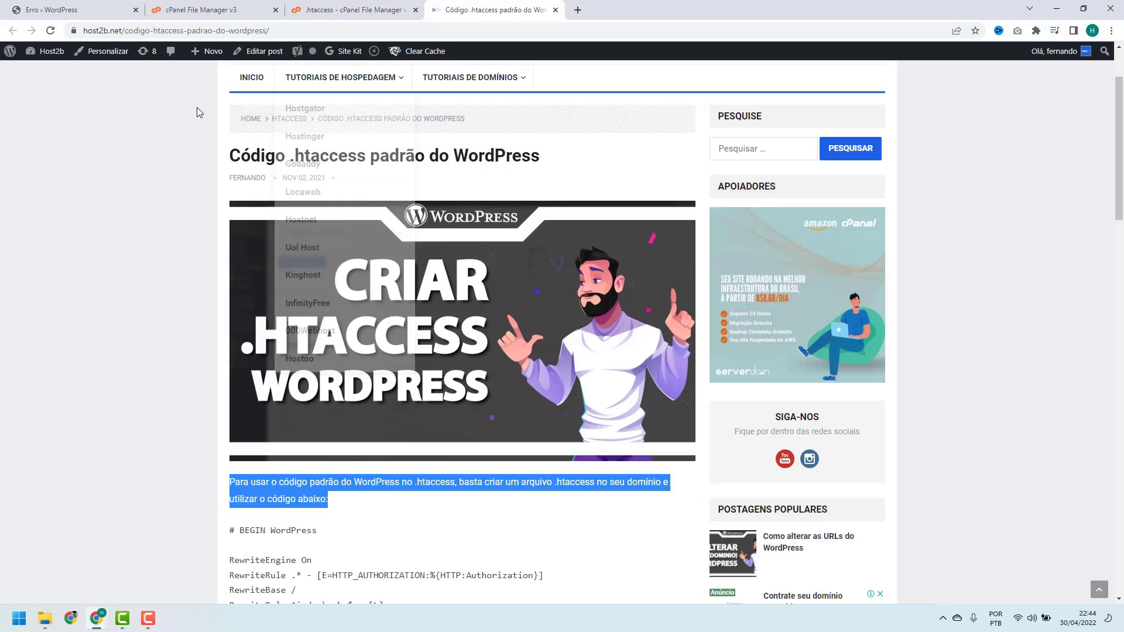
pyautogui.click(264, 124)
pyautogui.scroll(-1, 263, 124)
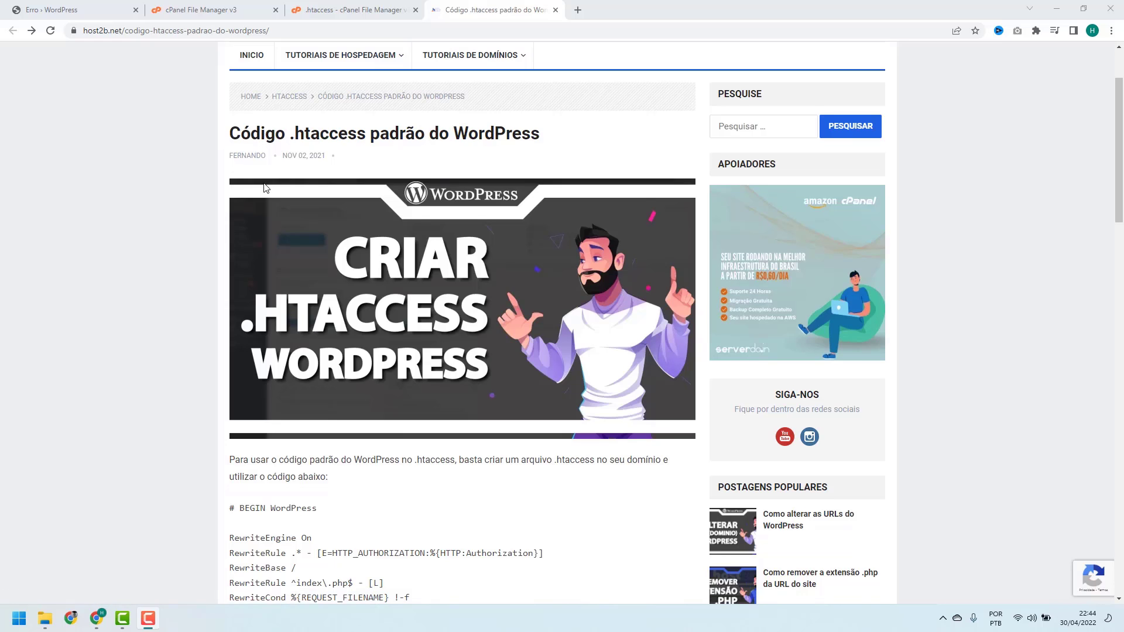
pyautogui.scroll(-4, 270, 199)
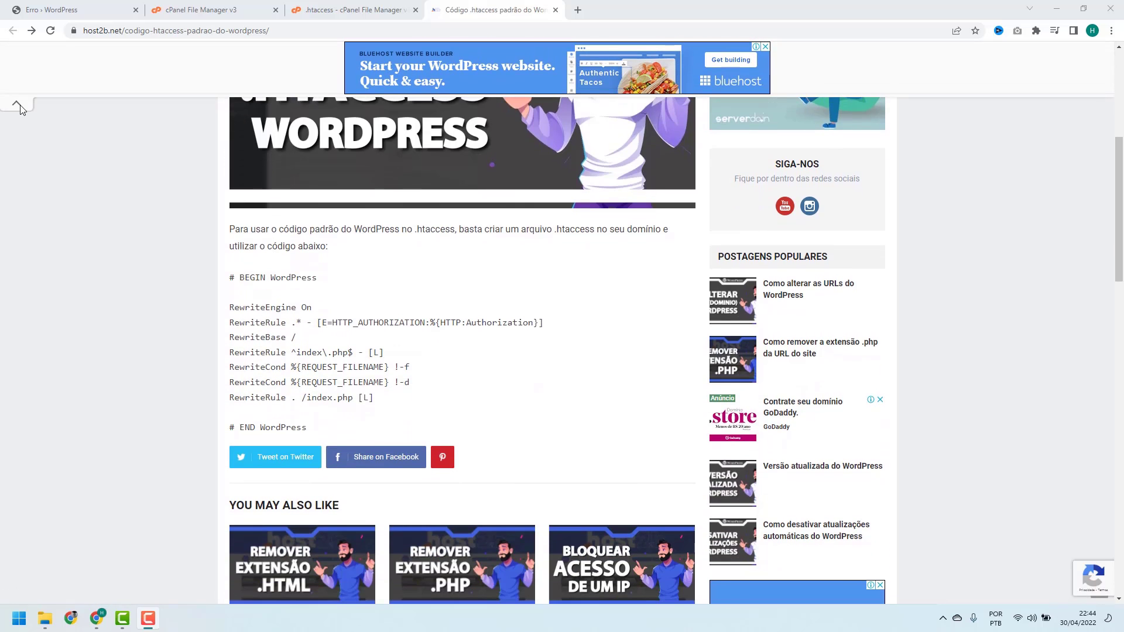
pyautogui.click(20, 104)
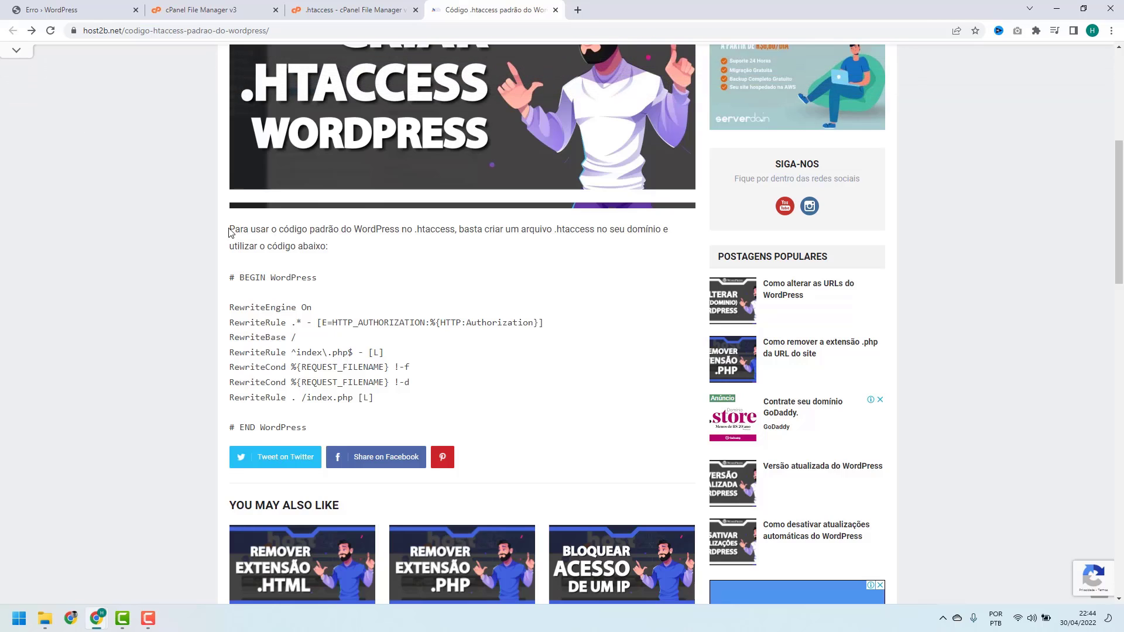
pyautogui.scroll(3, 230, 231)
pyautogui.scroll(-2, 251, 281)
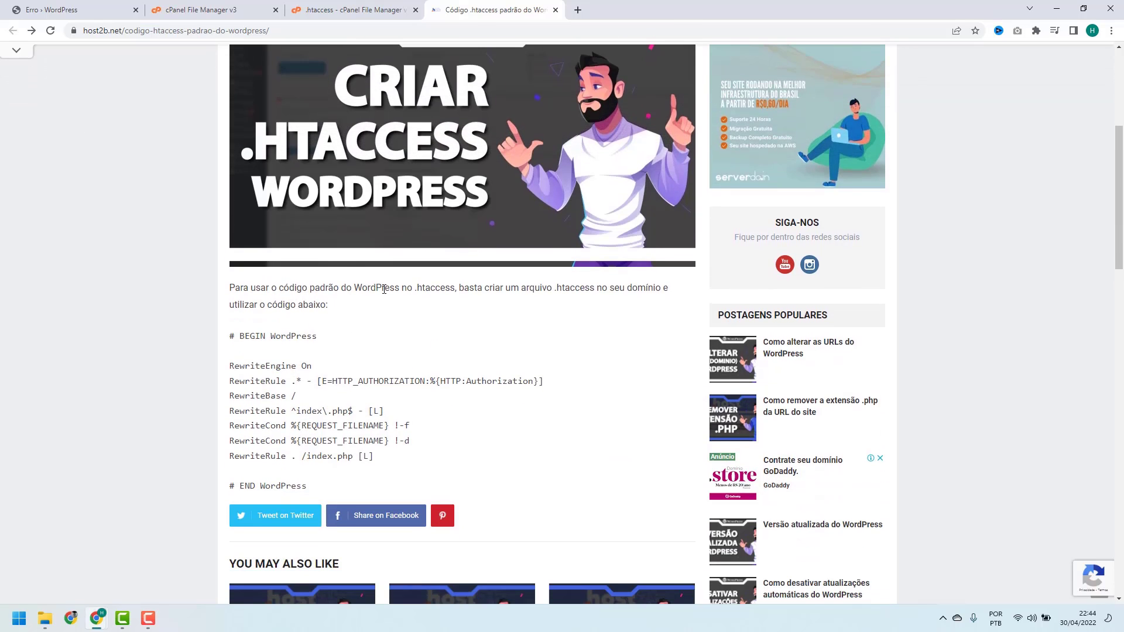
pyautogui.scroll(-1, 407, 291)
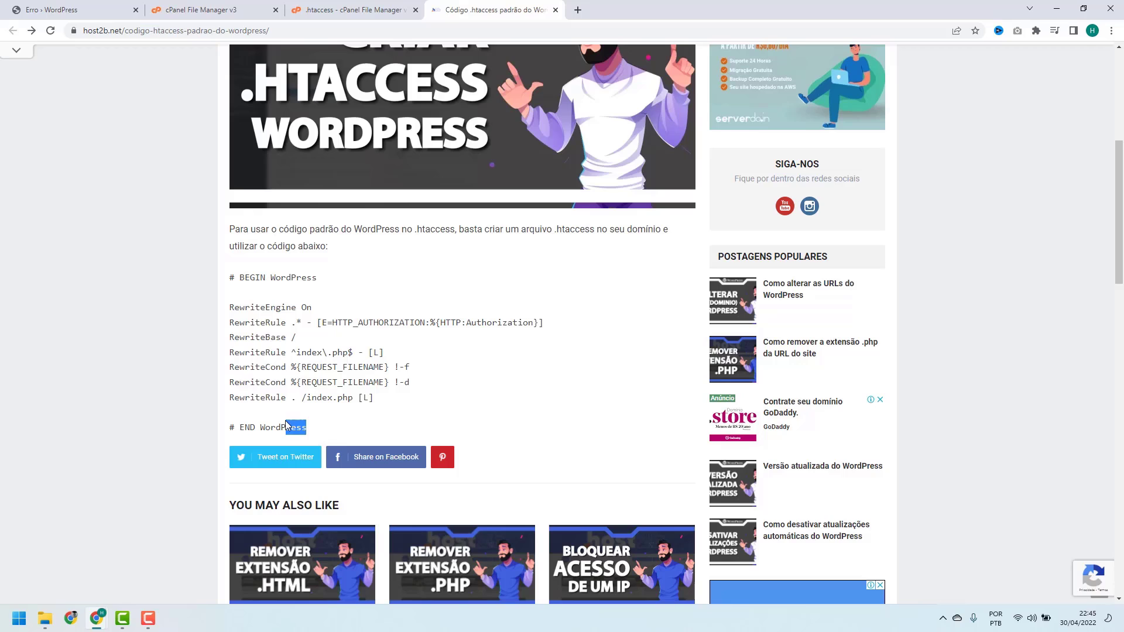
pyautogui.moveTo(286, 421); pyautogui.dragTo(228, 282)
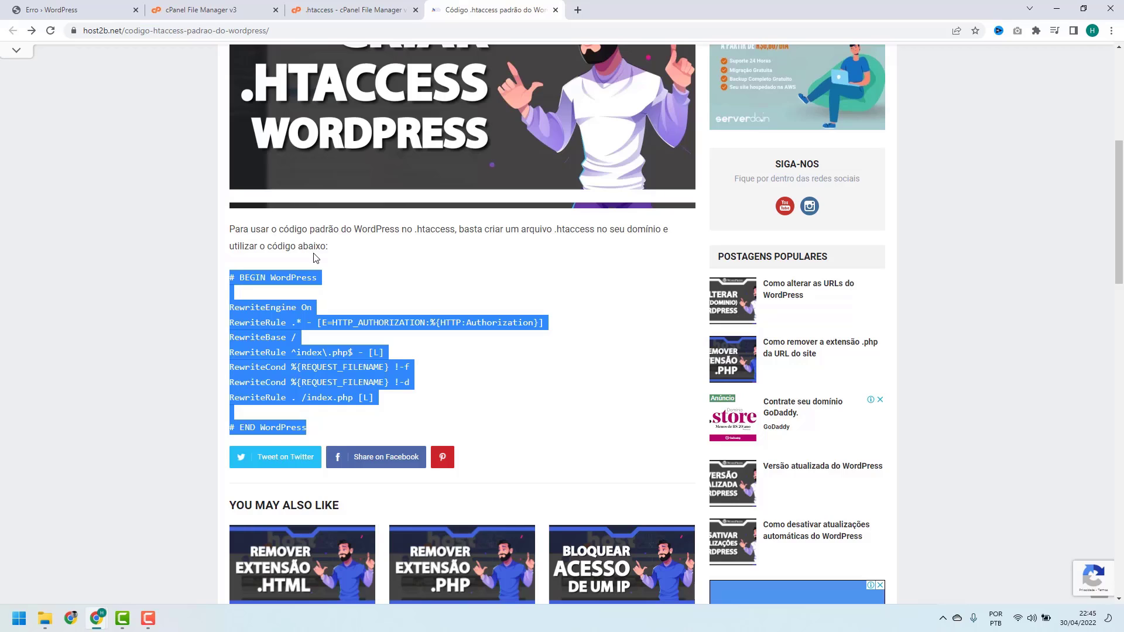
pyautogui.moveTo(314, 427); pyautogui.dragTo(228, 280)
pyautogui.hotkey('ctrl', 'c')
# Paste the default WordPress rewrite rules into the new .htaccess and reload the host2b.online site
pyautogui.click(322, 14)
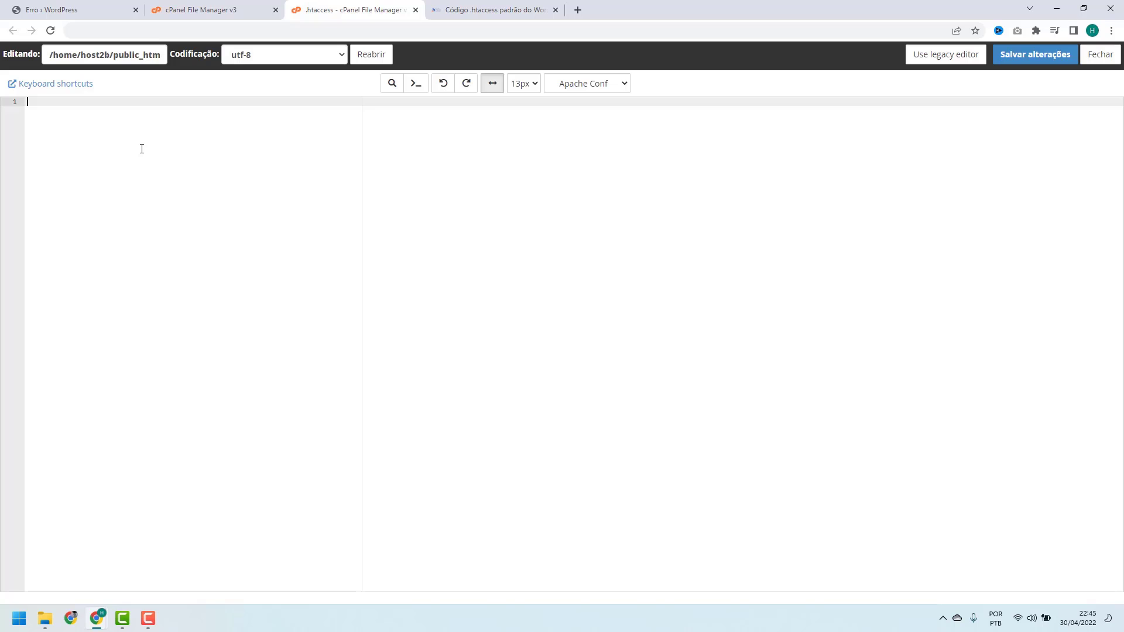
pyautogui.hotkey('ctrl', 'v')
pyautogui.moveTo(118, 208); pyautogui.dragTo(12, 101)
pyautogui.click(87, 195)
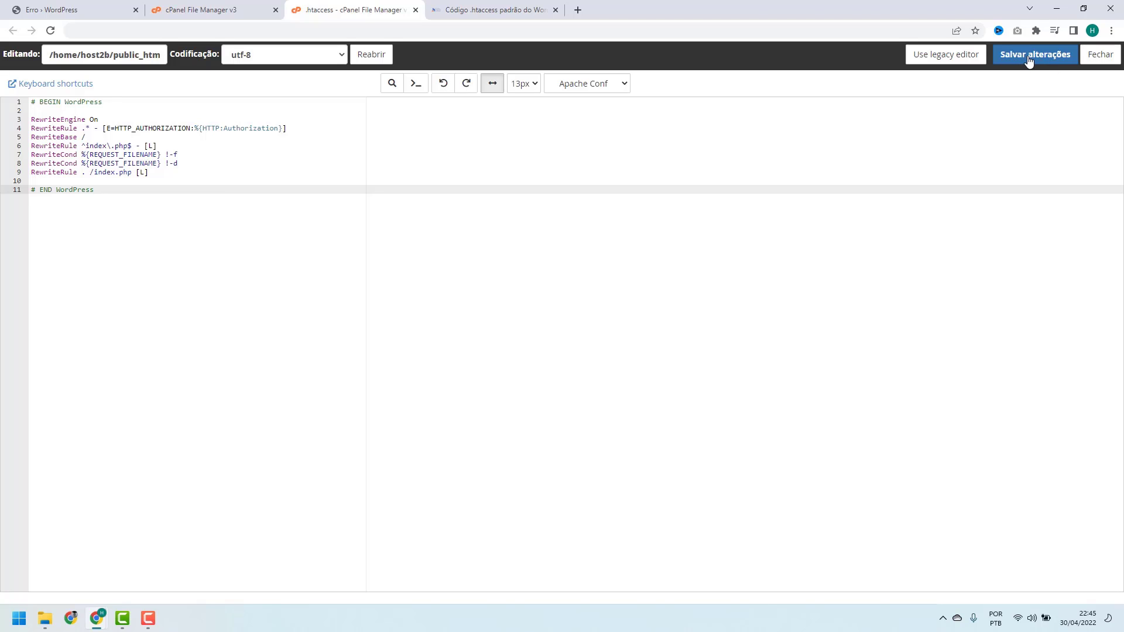
pyautogui.click(77, 14)
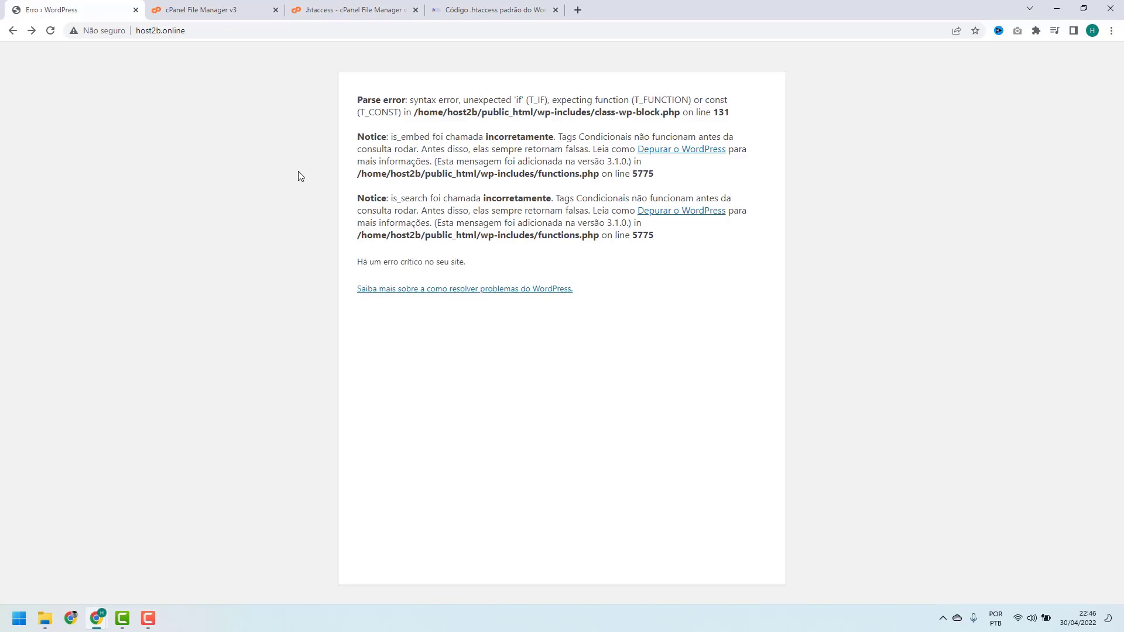
pyautogui.click(50, 30)
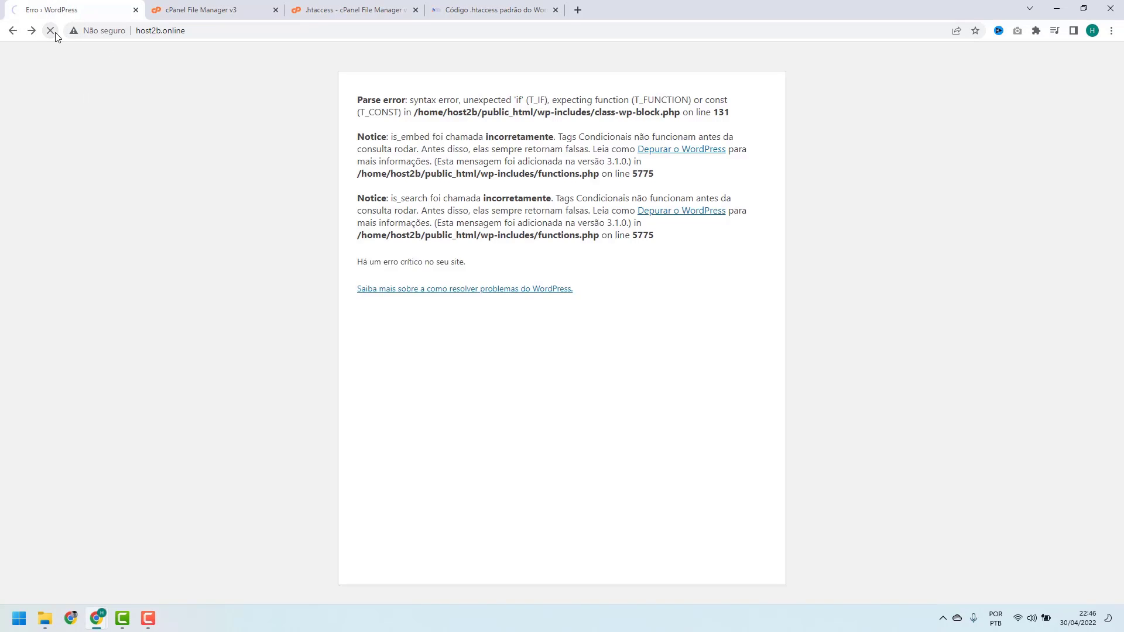